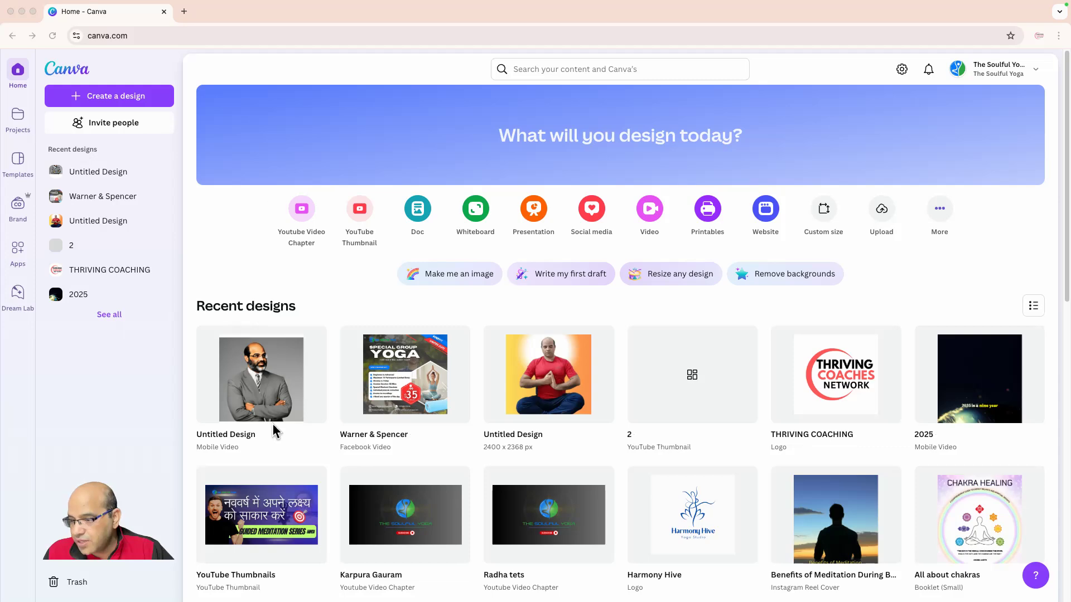
# Open the YouTube Thumbnails design from the recent designs and duplicate its first page
pyautogui.click(268, 527)
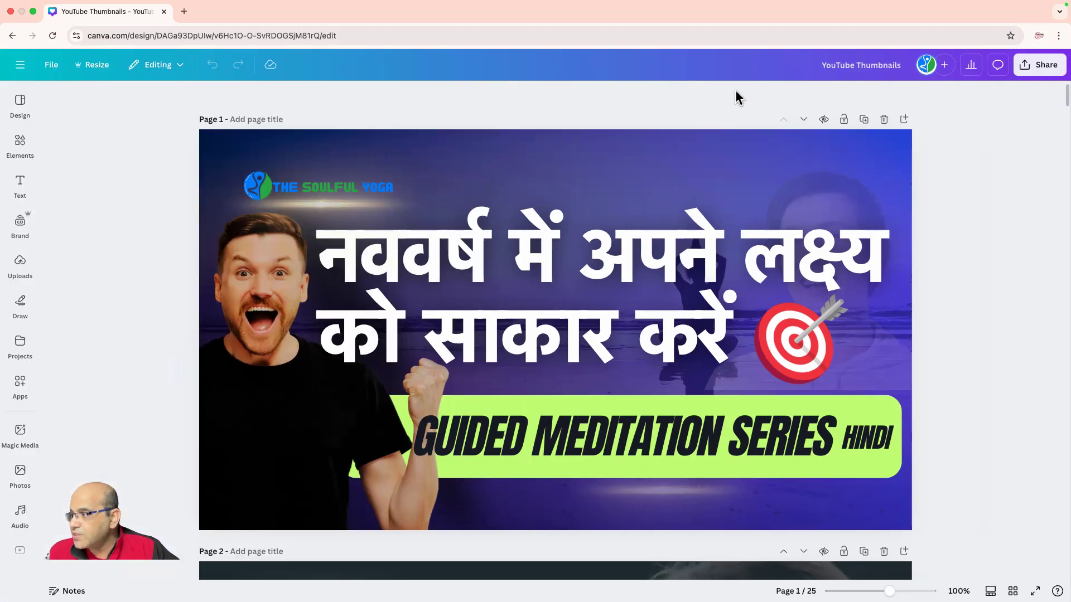
pyautogui.click(863, 119)
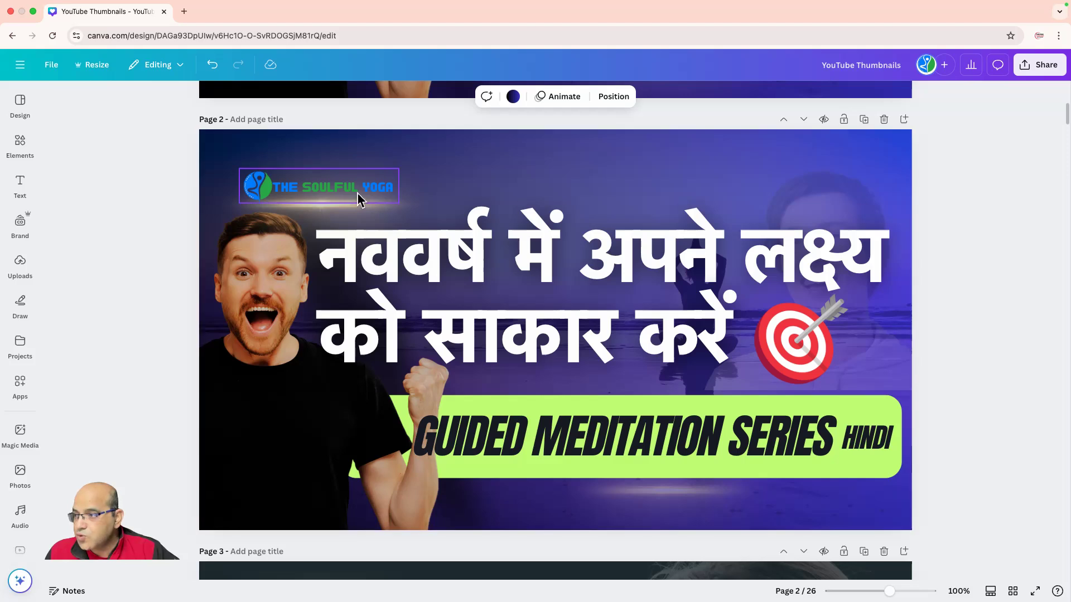
# Look through the editor's tool categories, including Design, Brand, Text and Apps, down to added apps such as Logo Maker
pyautogui.click(20, 106)
pyautogui.click(21, 223)
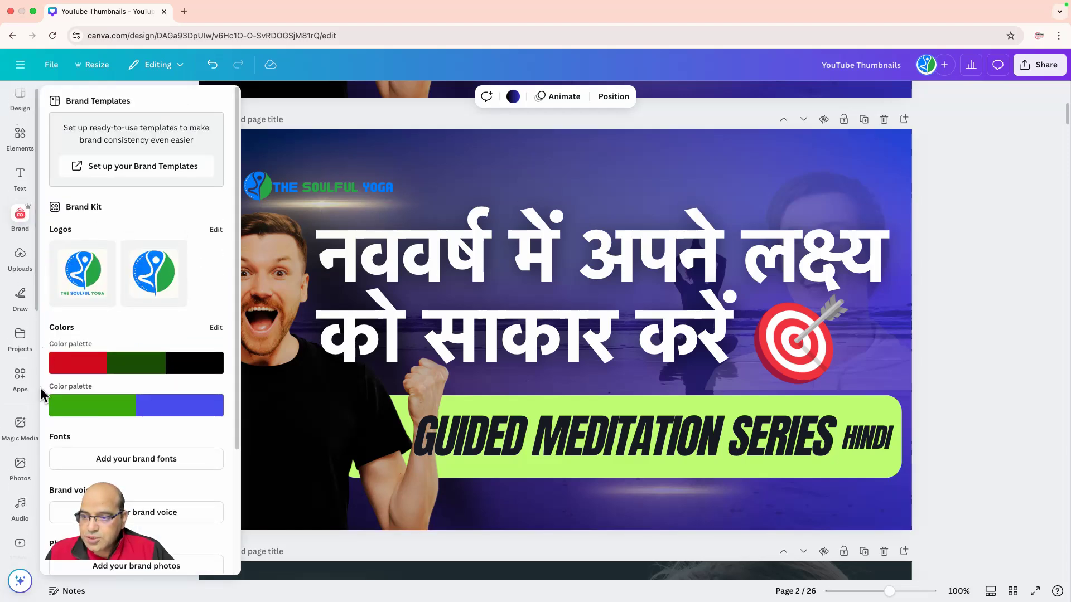
pyautogui.click(20, 381)
pyautogui.click(20, 426)
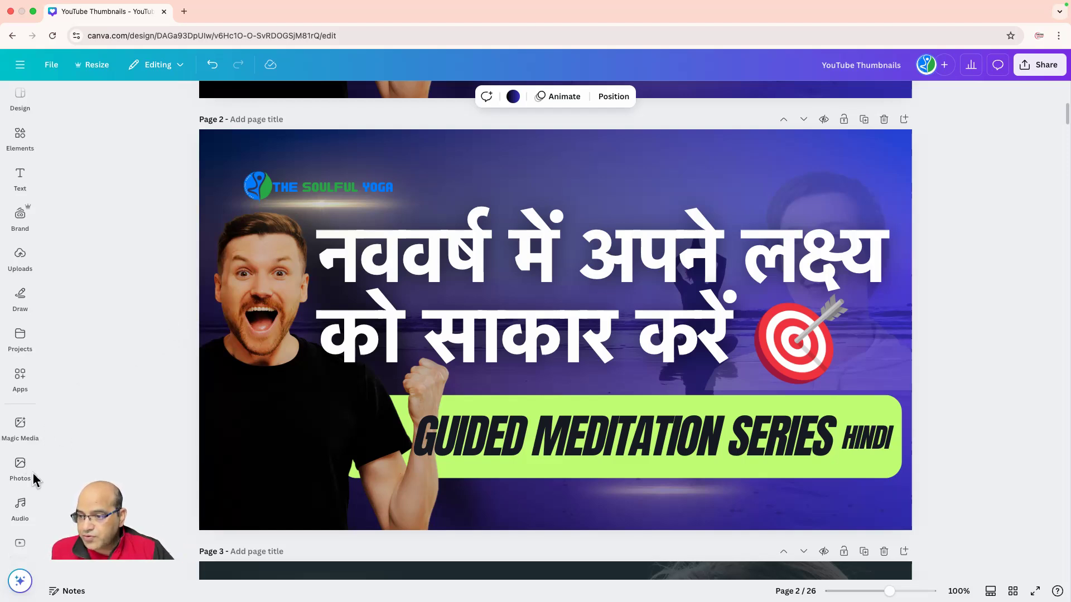
pyautogui.moveTo(14, 436)
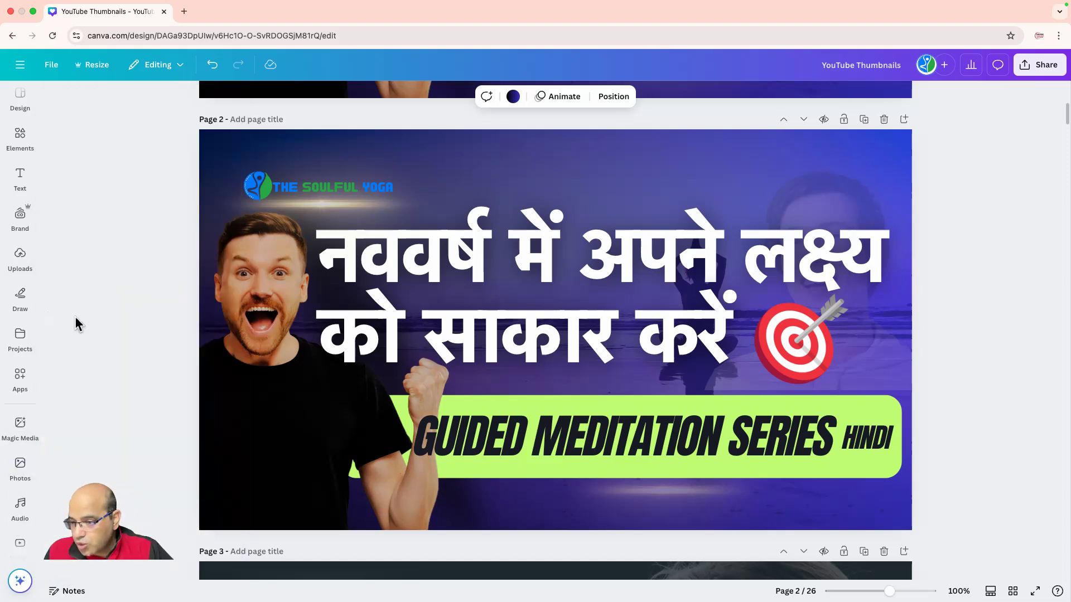
pyautogui.moveTo(37, 186)
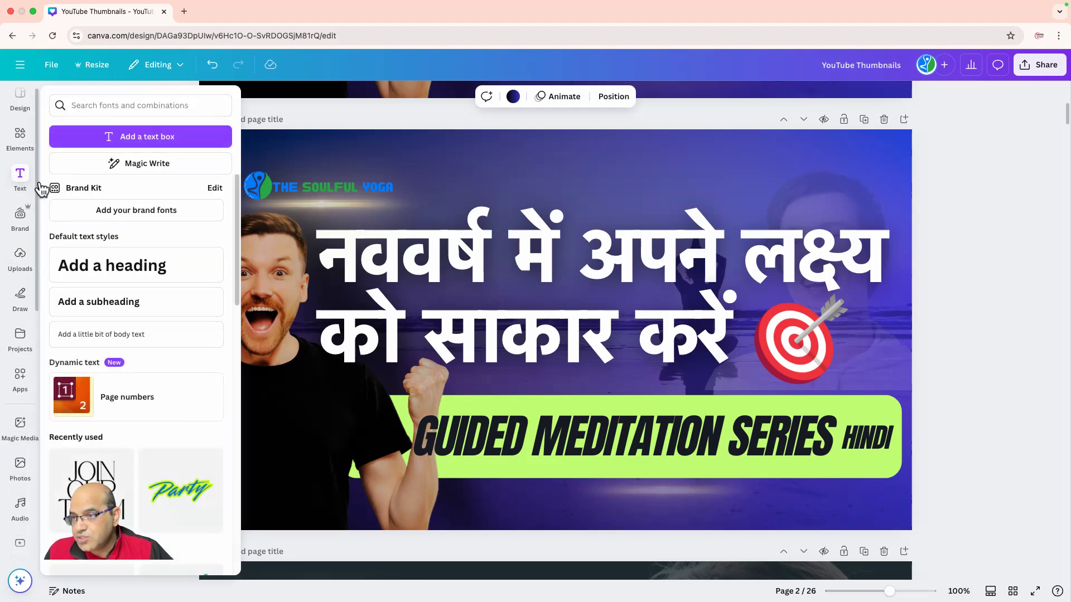
pyautogui.scroll(-5, 34, 212)
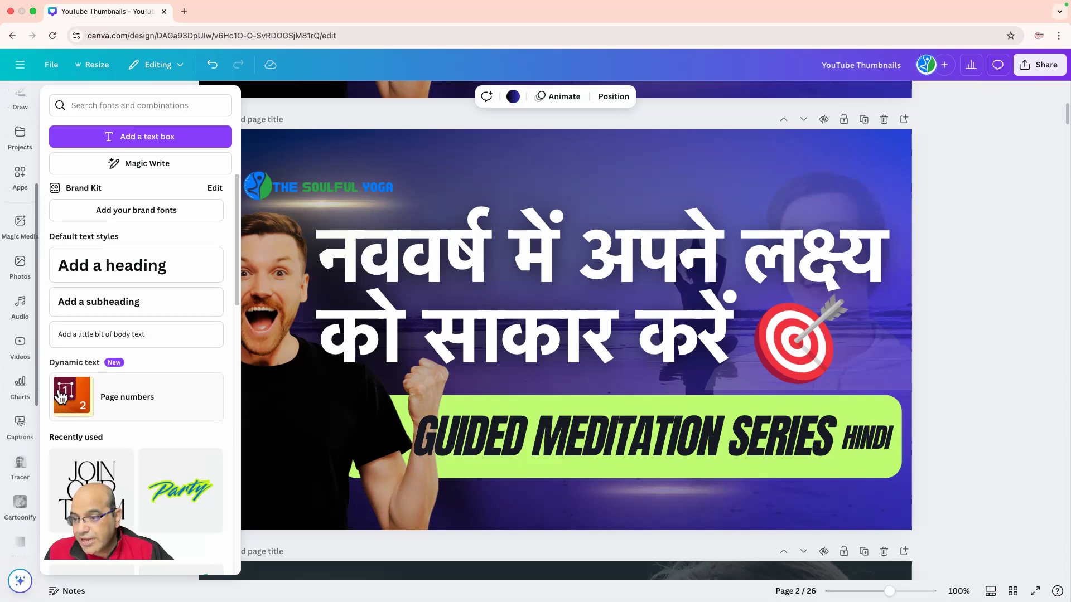
pyautogui.moveTo(55, 450)
pyautogui.mouseDown()
pyautogui.moveTo(44, 478)
pyautogui.moveTo(44, 463)
pyautogui.mouseUp()
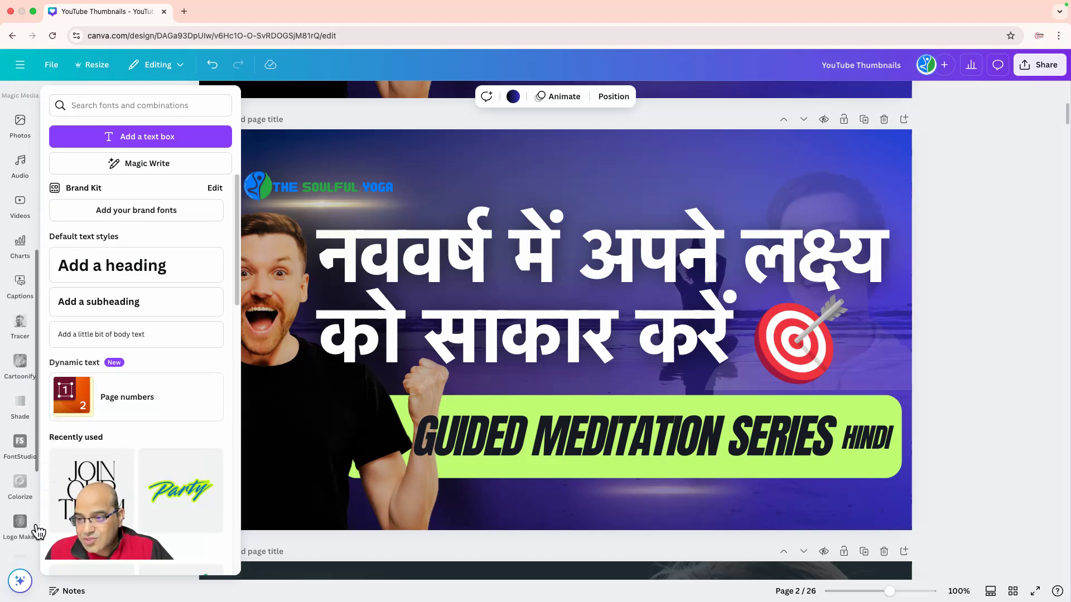
pyautogui.moveTo(36, 544); pyautogui.dragTo(36, 561)
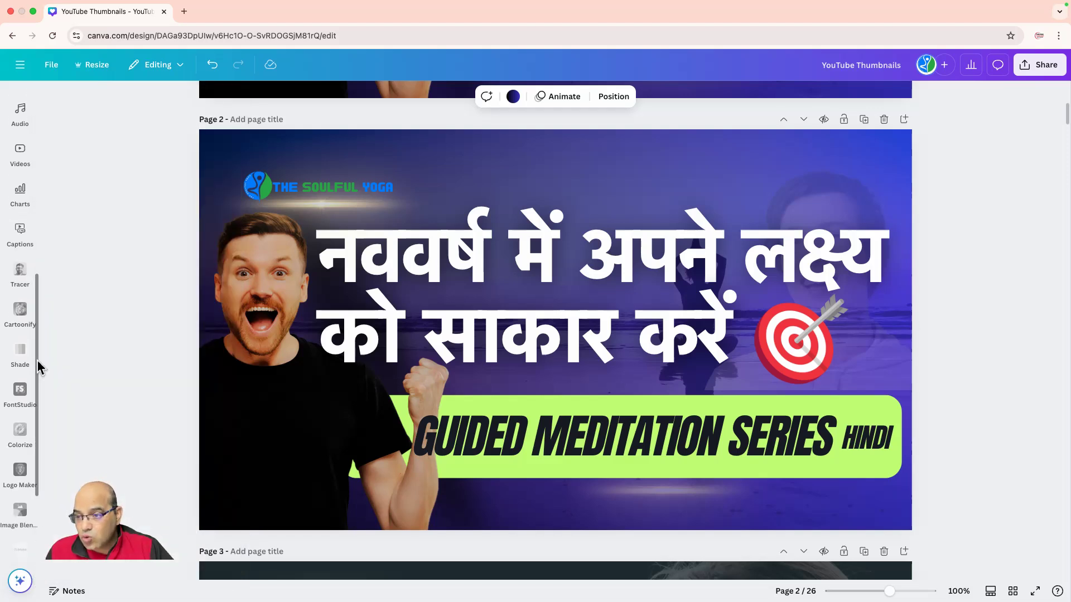
pyautogui.scroll(-4, 34, 440)
pyautogui.scroll(3, 34, 402)
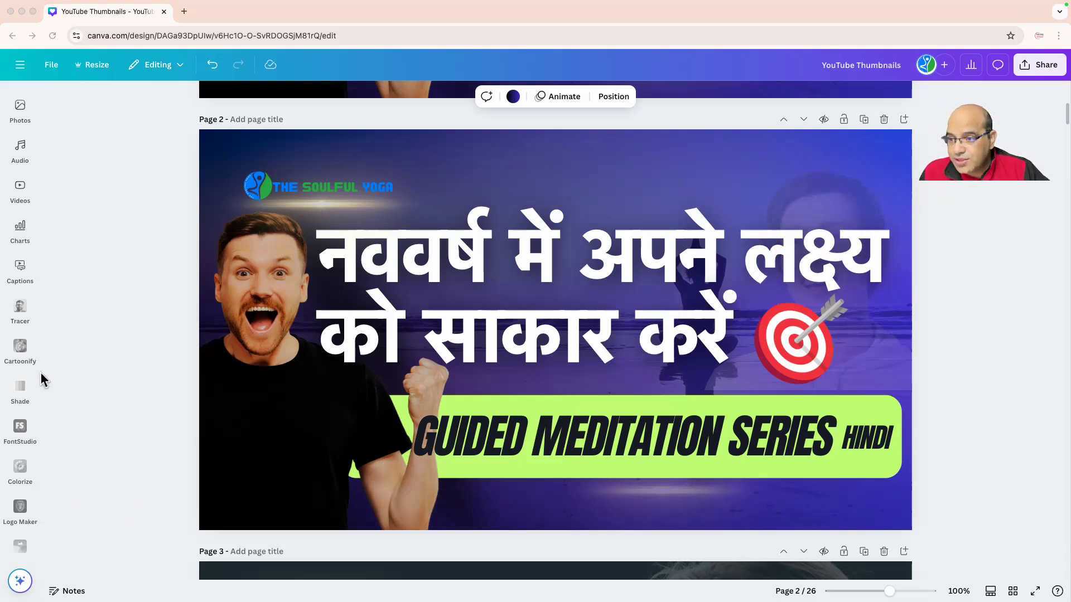
pyautogui.click(85, 357)
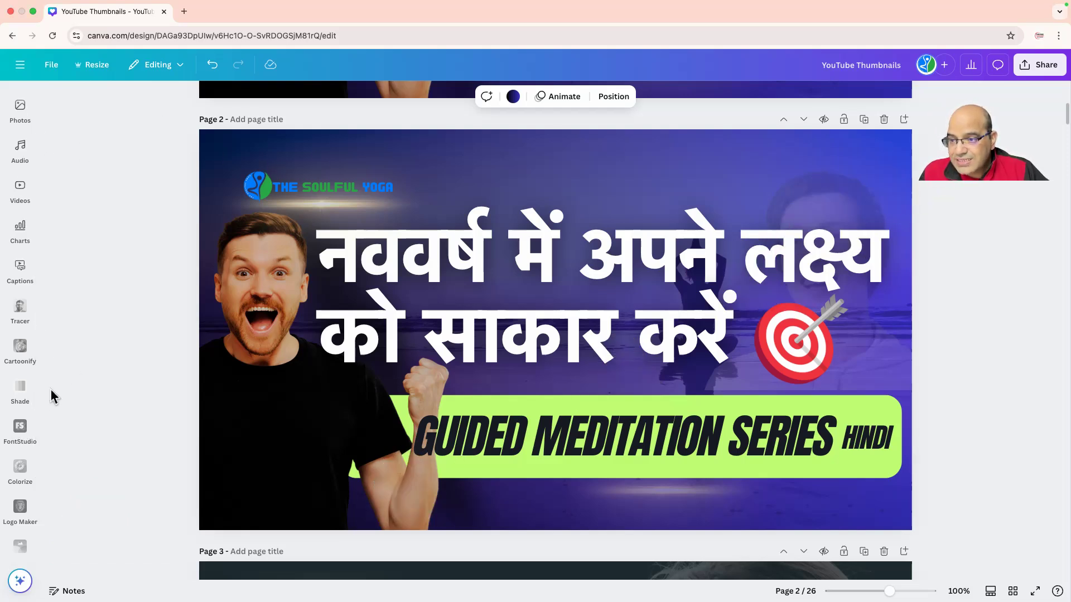
pyautogui.scroll(1, 50, 334)
pyautogui.scroll(5, 56, 240)
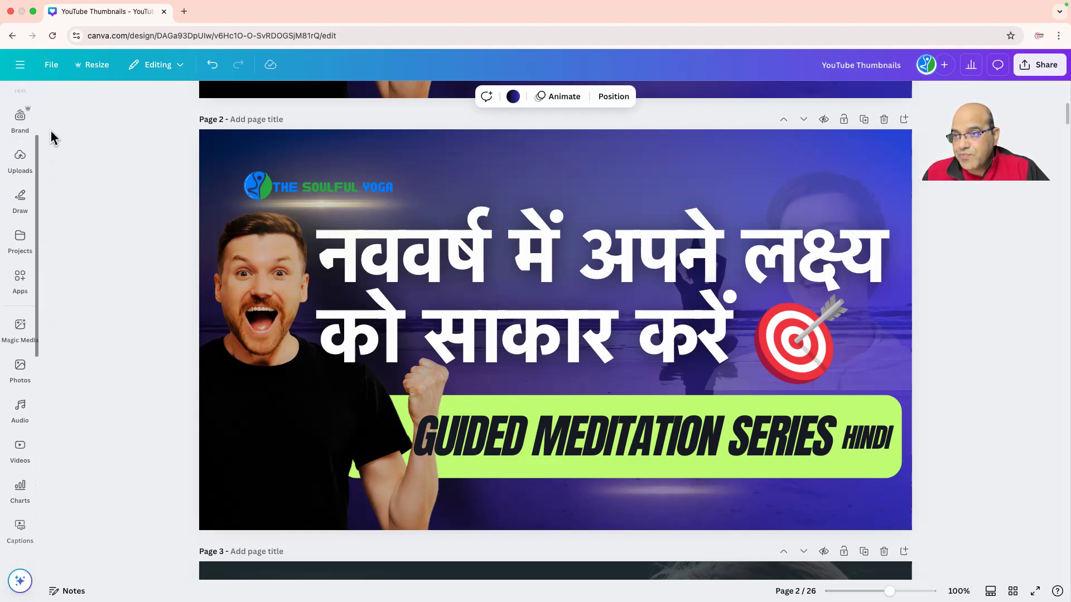
pyautogui.moveTo(29, 127)
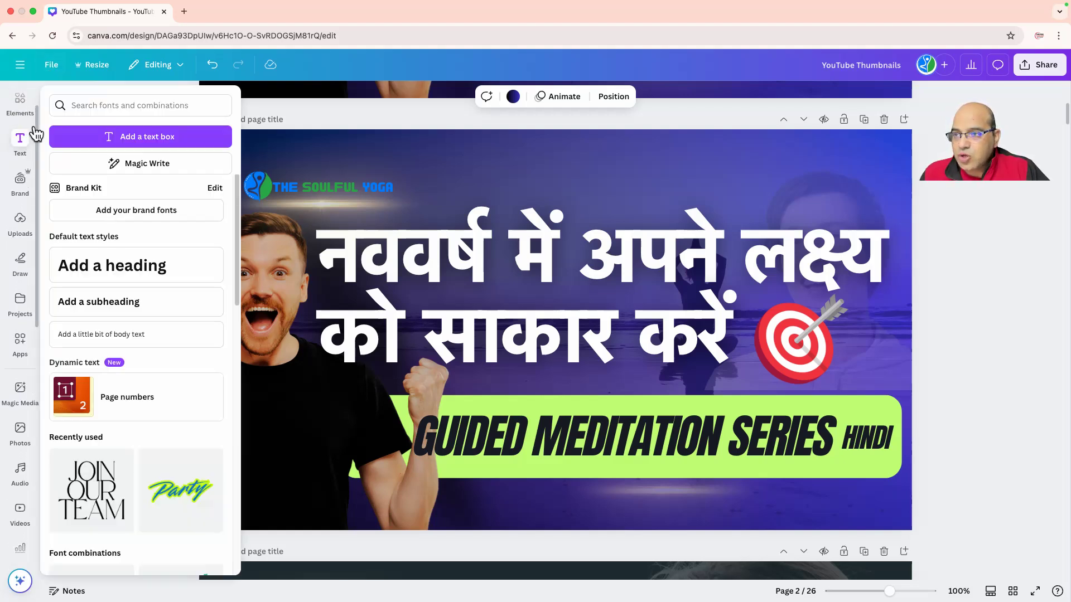
pyautogui.scroll(1, 33, 129)
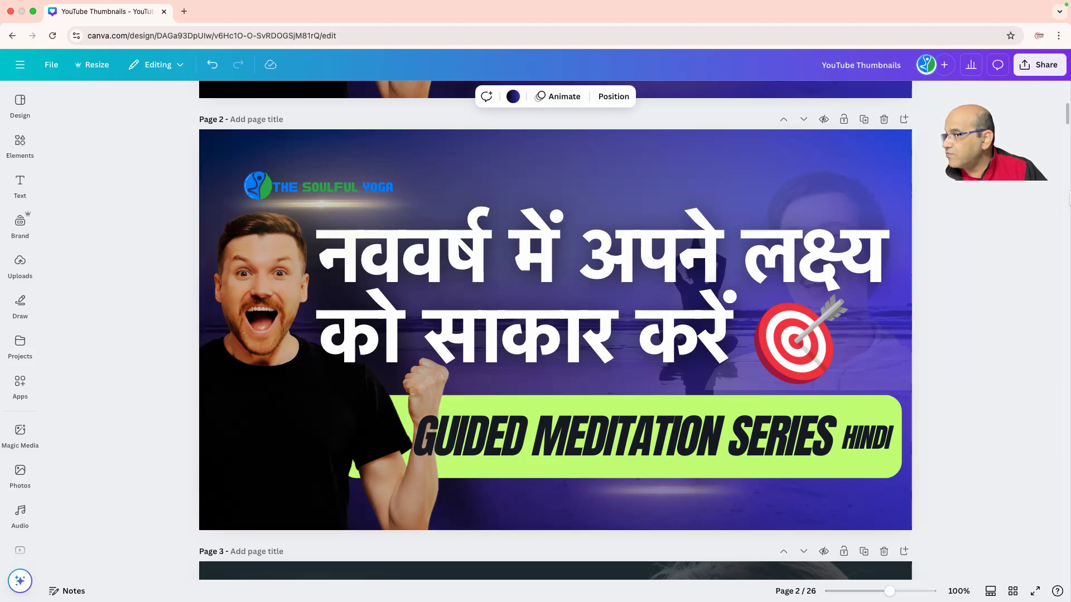
# Add a new page after the last thumbnail, the one titled Life Changing Mantra Series
pyautogui.scroll(-1, 1041, 440)
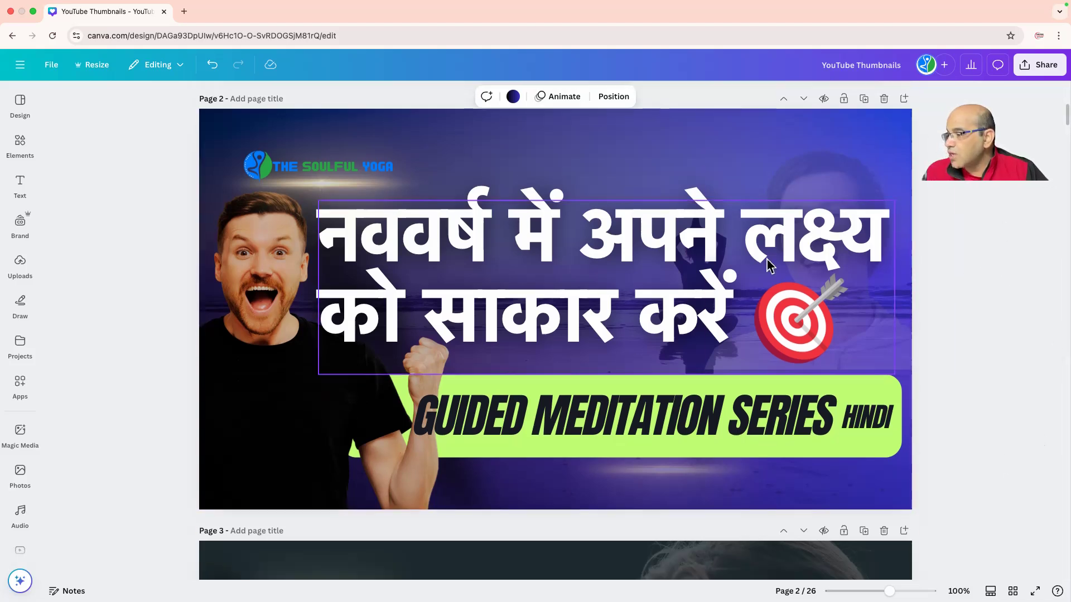
pyautogui.scroll(8, 872, 144)
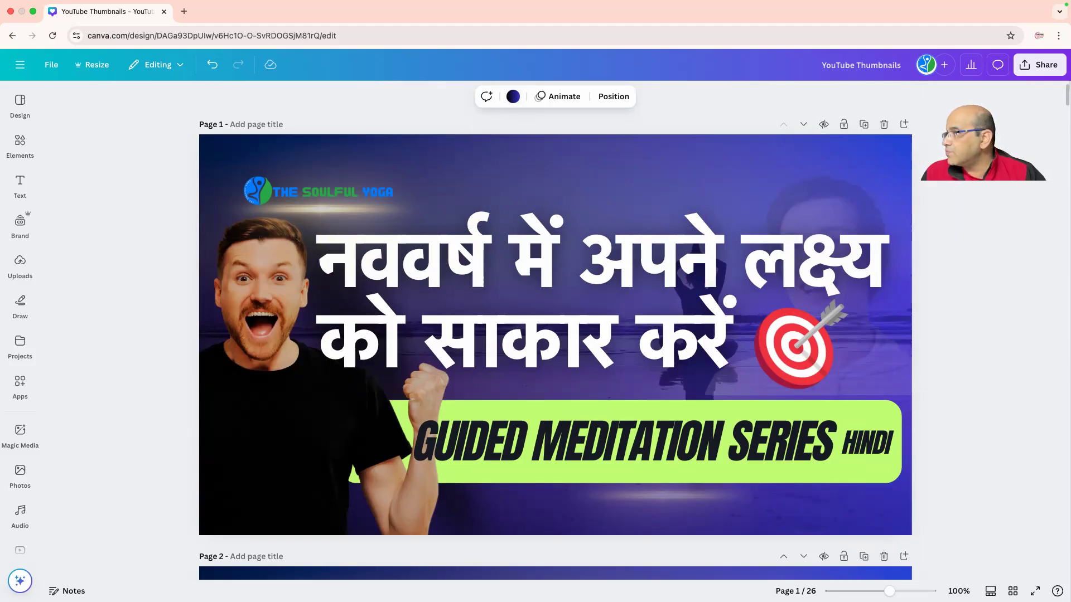
pyautogui.click(1014, 105)
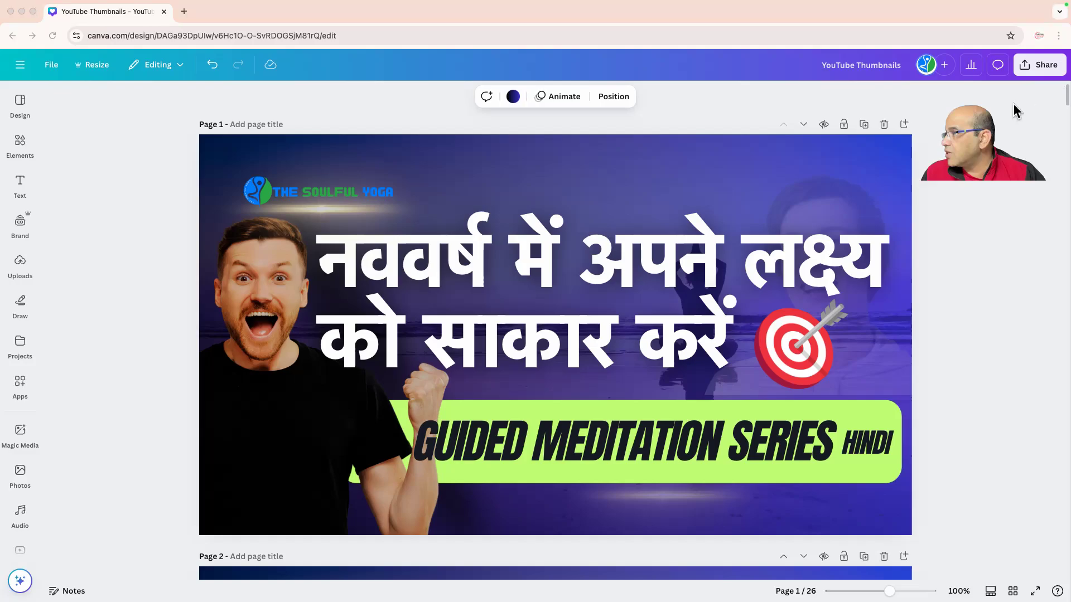
pyautogui.click(1067, 101)
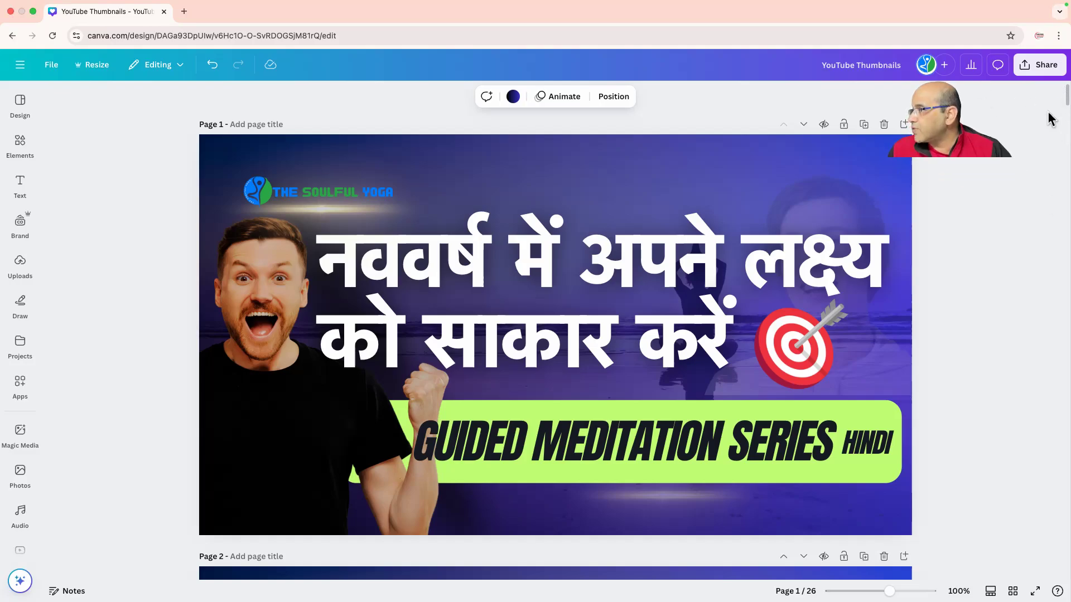
pyautogui.scroll(-20, 1051, 124)
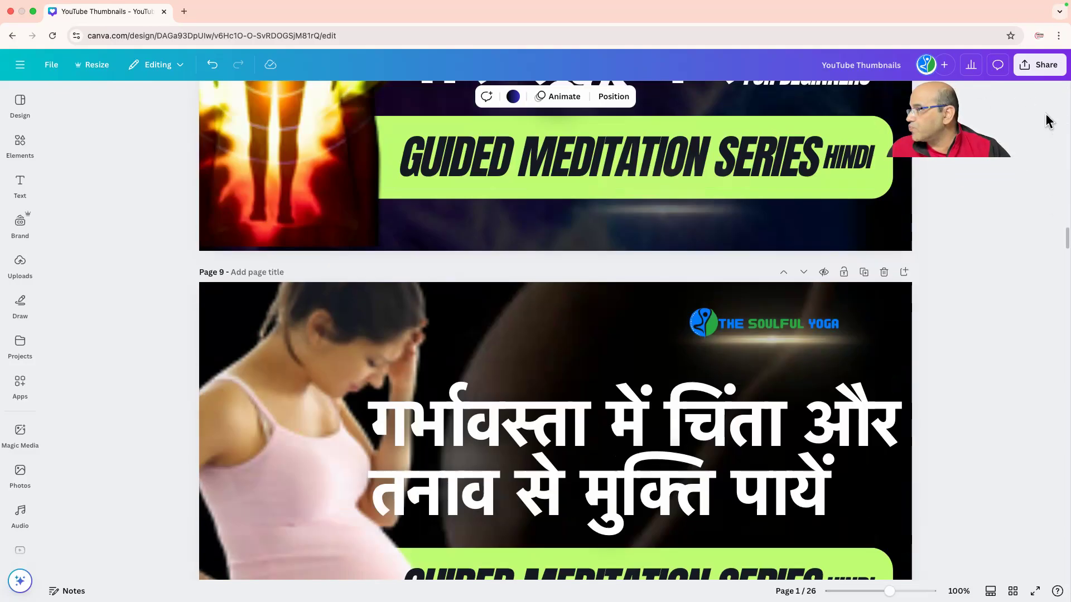
pyautogui.scroll(-20, 1040, 117)
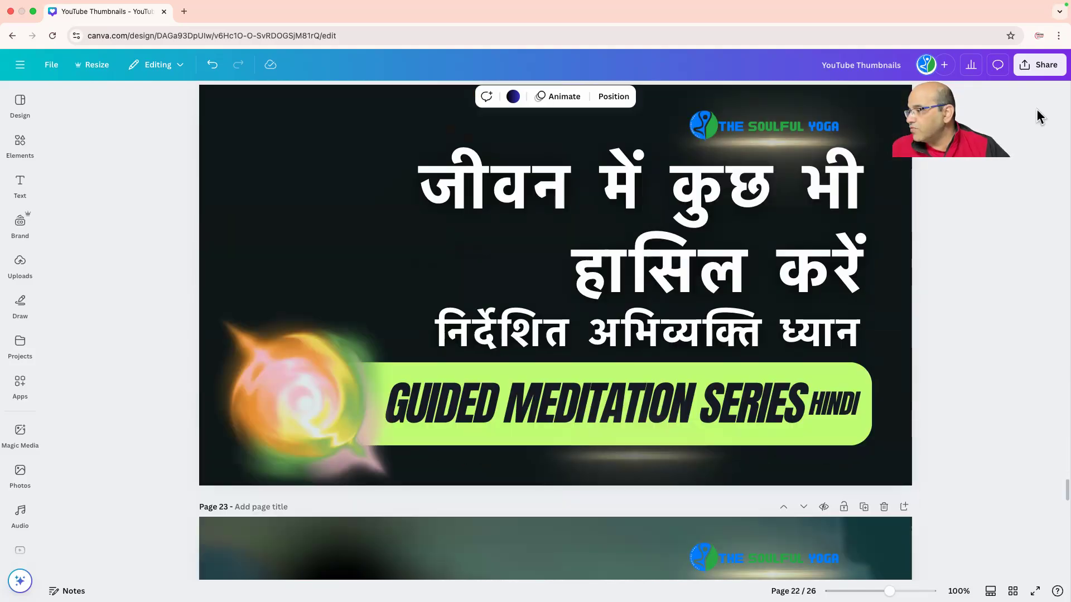
pyautogui.scroll(-15, 908, 378)
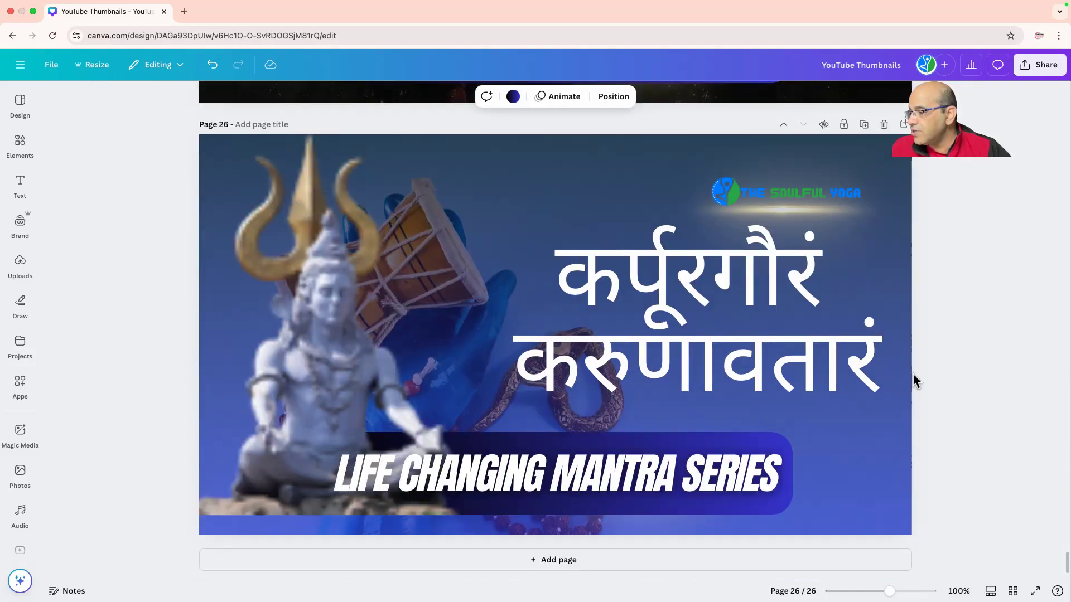
pyautogui.click(630, 558)
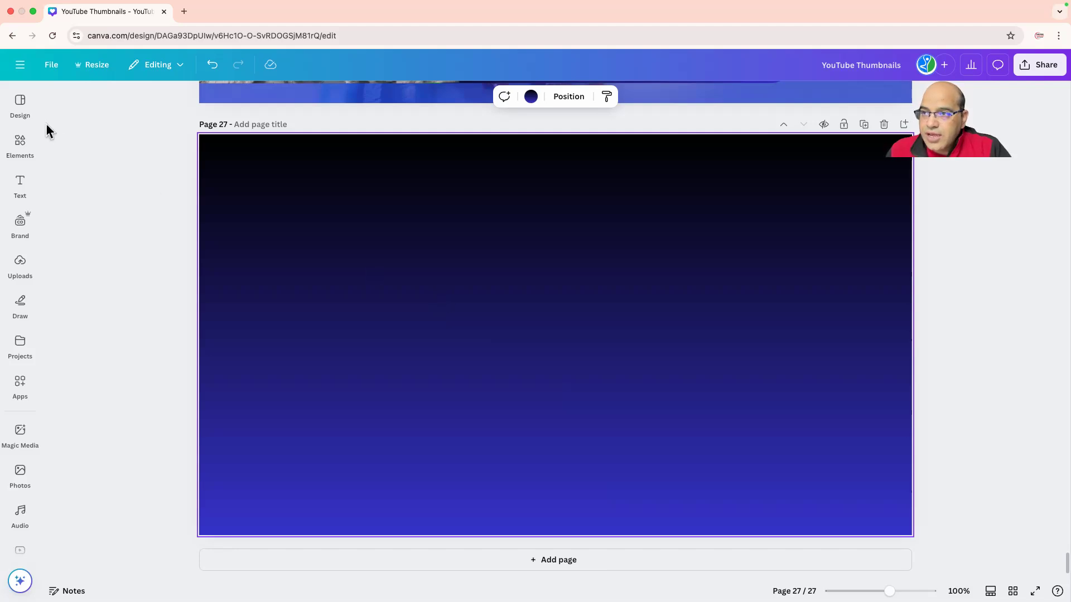
# Try the Dark Editing Video Tutorial template on the new page, select its text elements, and undo the template
pyautogui.click(16, 101)
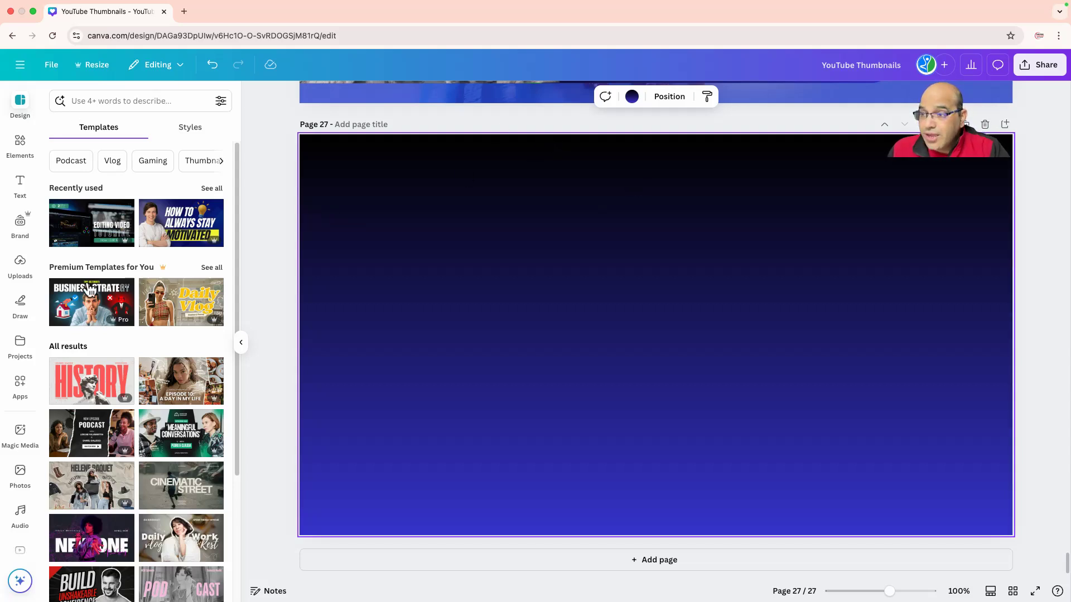
pyautogui.click(94, 231)
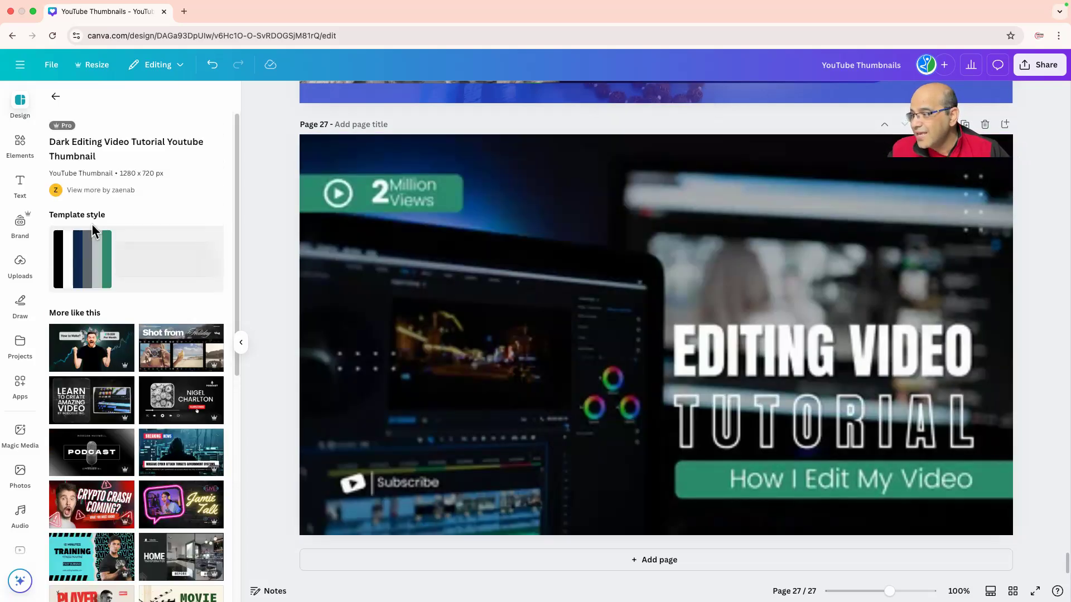
pyautogui.click(392, 202)
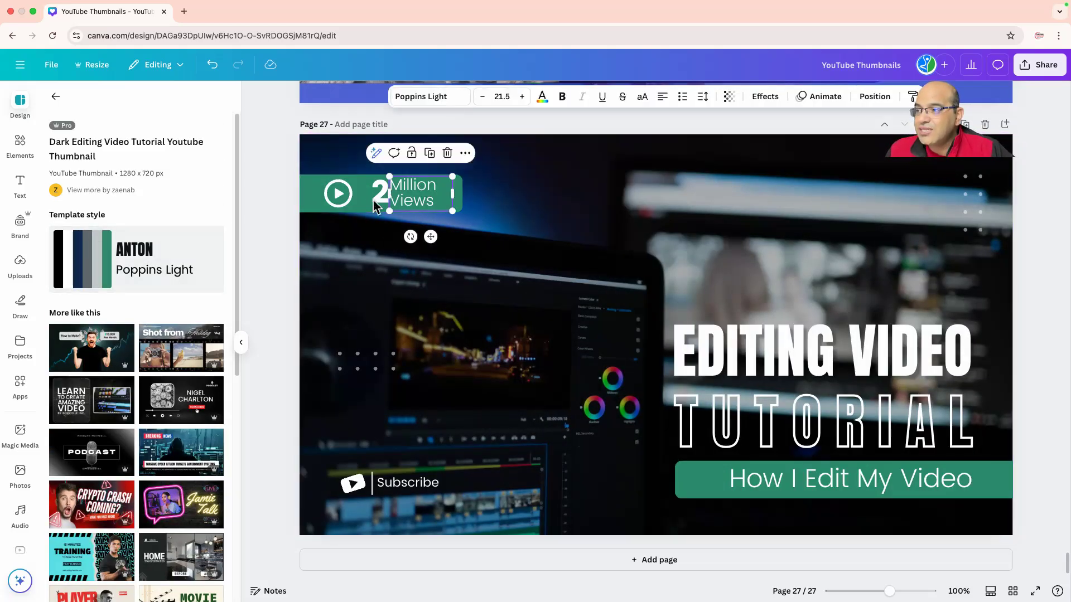
pyautogui.click(379, 202)
pyautogui.click(760, 398)
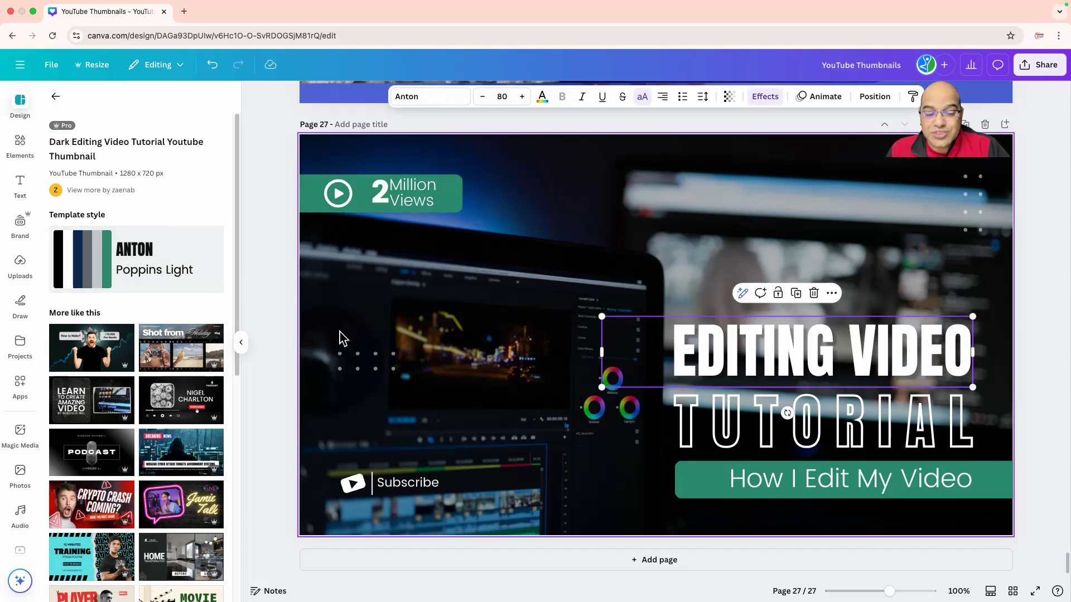
pyautogui.press('super+z')
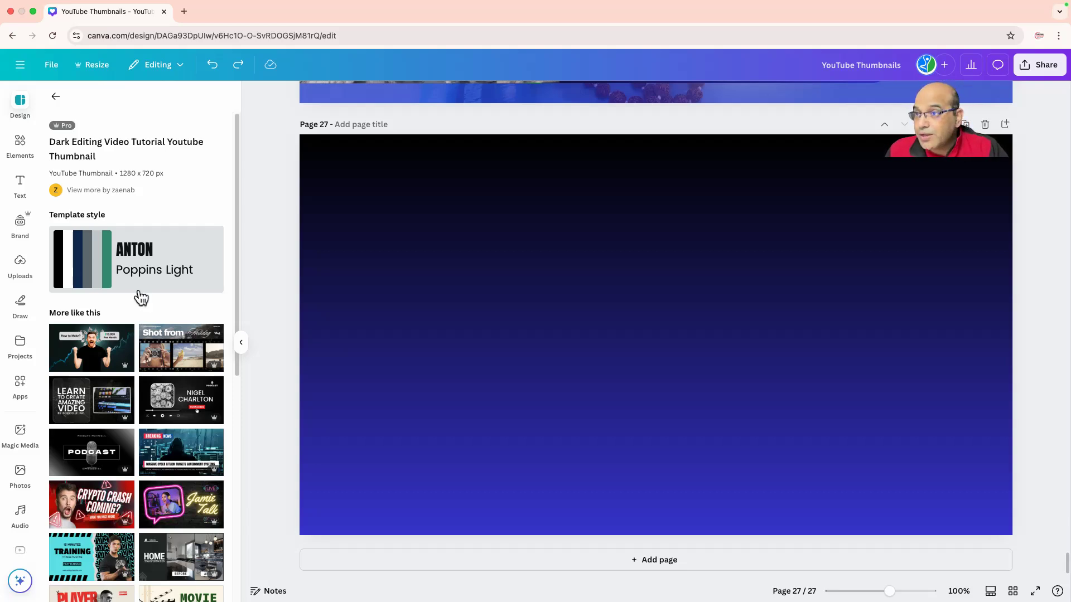
# Show all premium templates, search them for "yoga" and browse the thumbnails
pyautogui.click(56, 97)
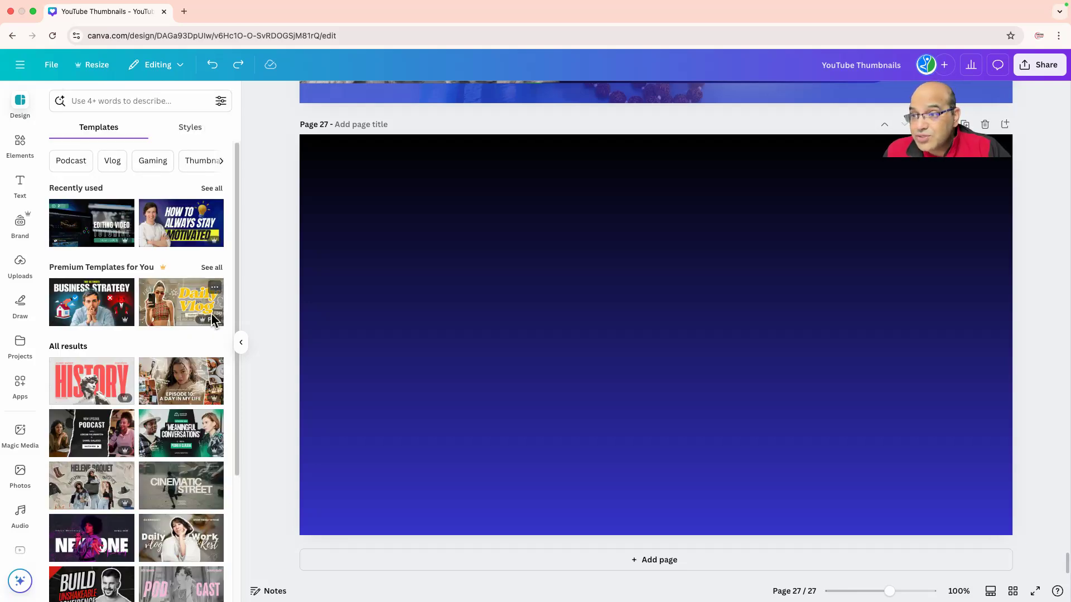
pyautogui.click(212, 268)
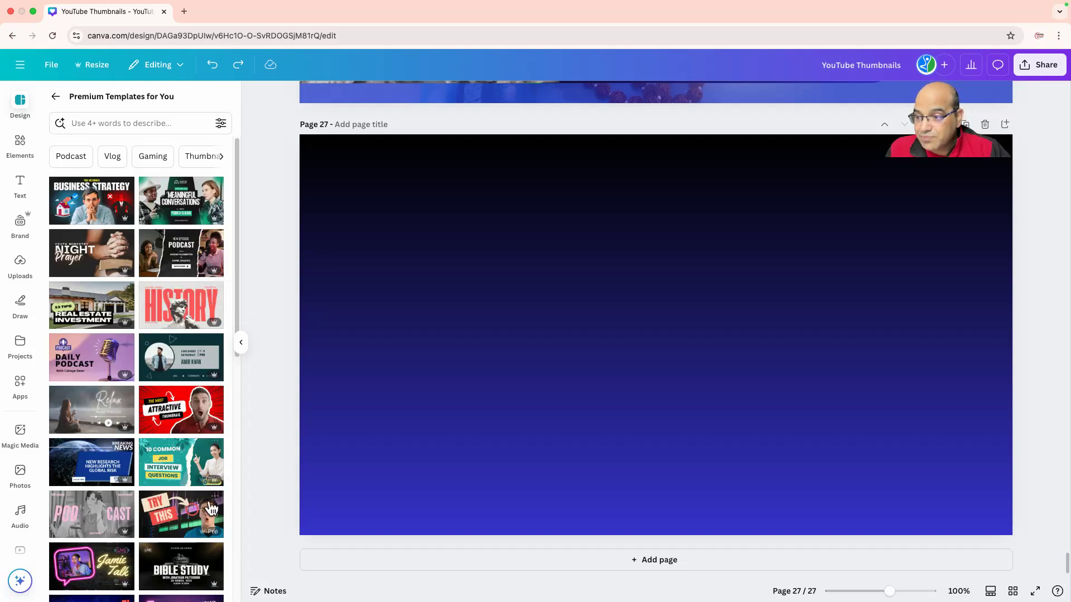
pyautogui.click(102, 122)
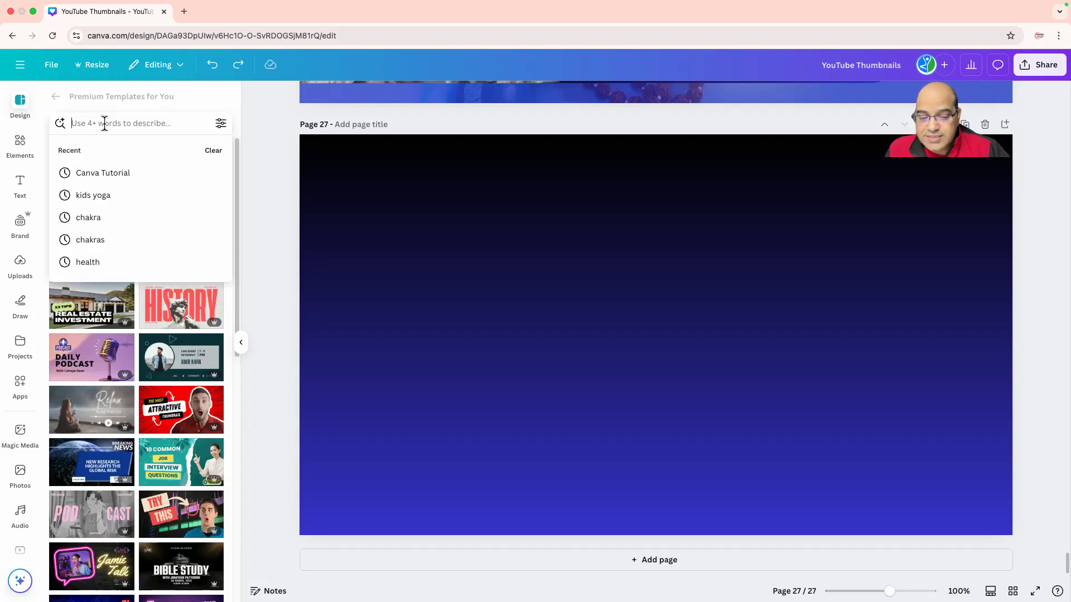
pyautogui.write('yoga')
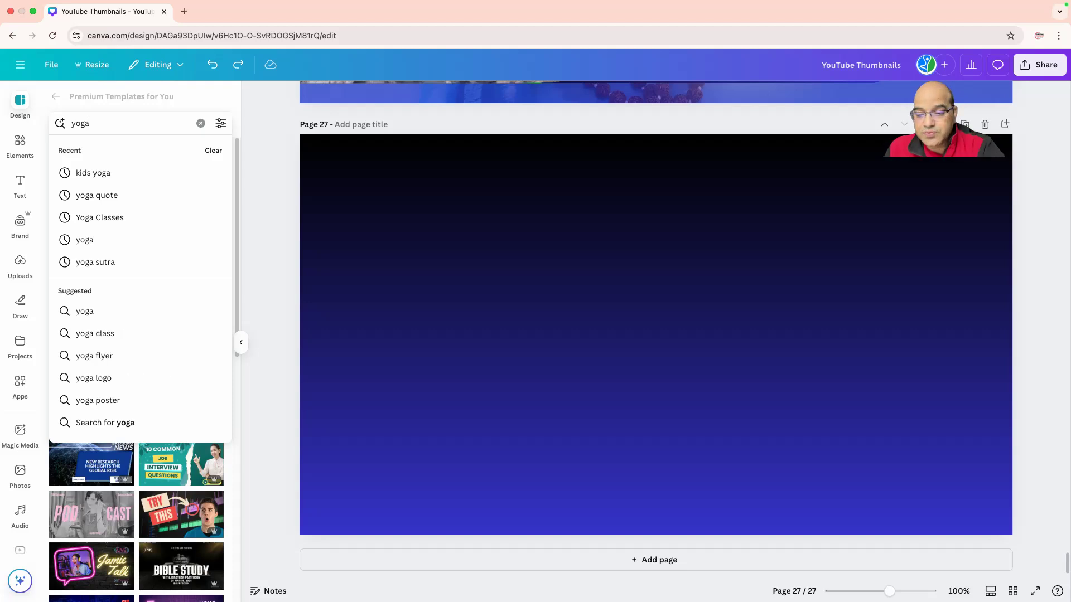
pyautogui.press('Return')
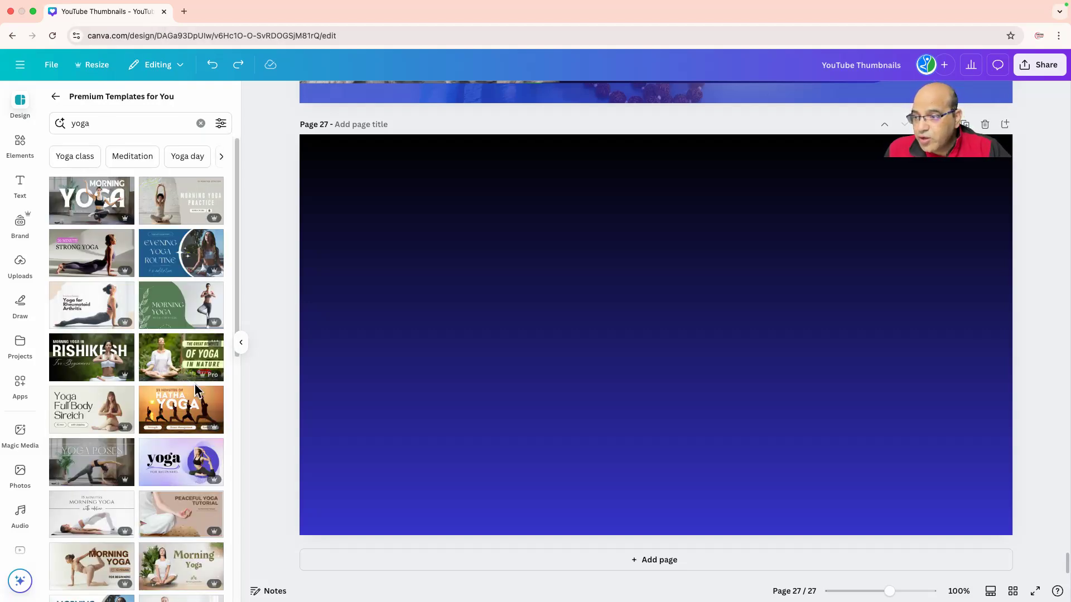
pyautogui.scroll(-5, 157, 484)
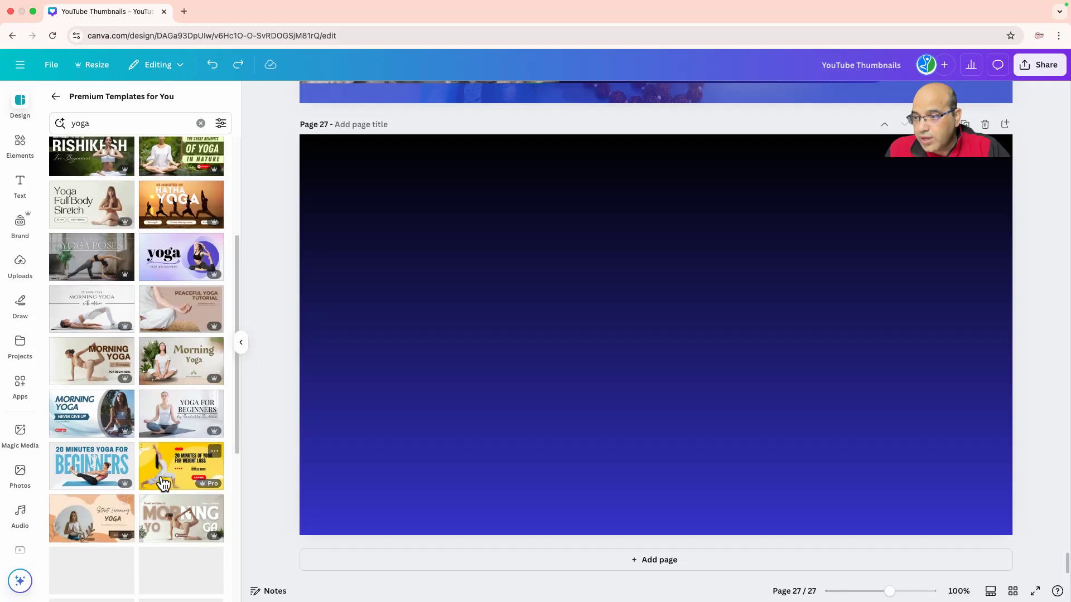
# Apply the Brown and Cream Minimalist Morning Yoga template to the new page and select its yoga pose photo
pyautogui.click(101, 363)
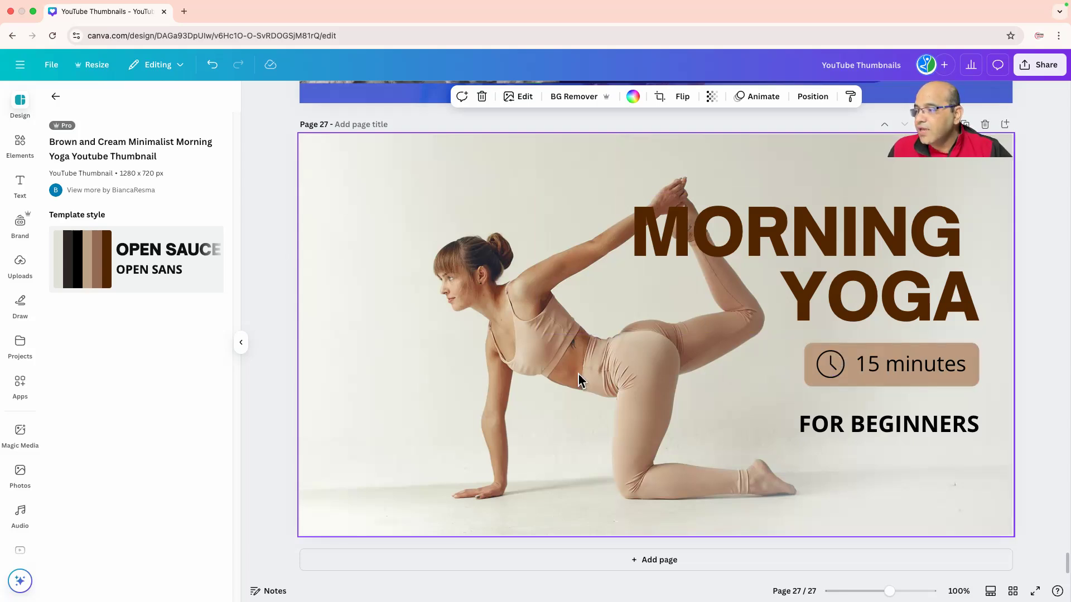
pyautogui.click(574, 307)
pyautogui.click(488, 279)
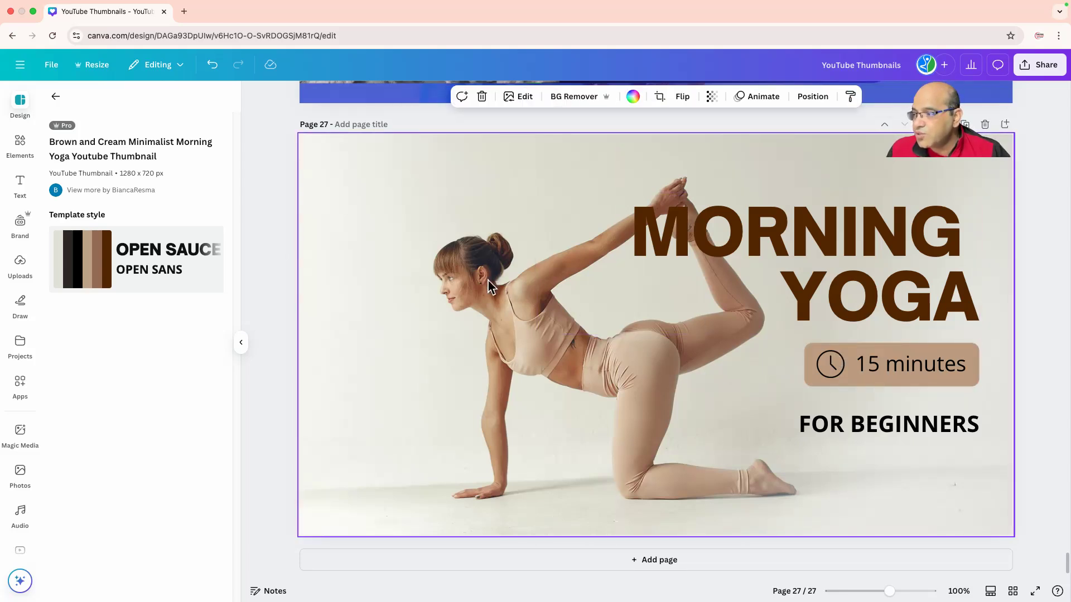
# Replace the template's yoga photo with the uploaded photo of the standing triangle pose on a purple mat
pyautogui.doubleClick(457, 279)
pyautogui.press('Delete')
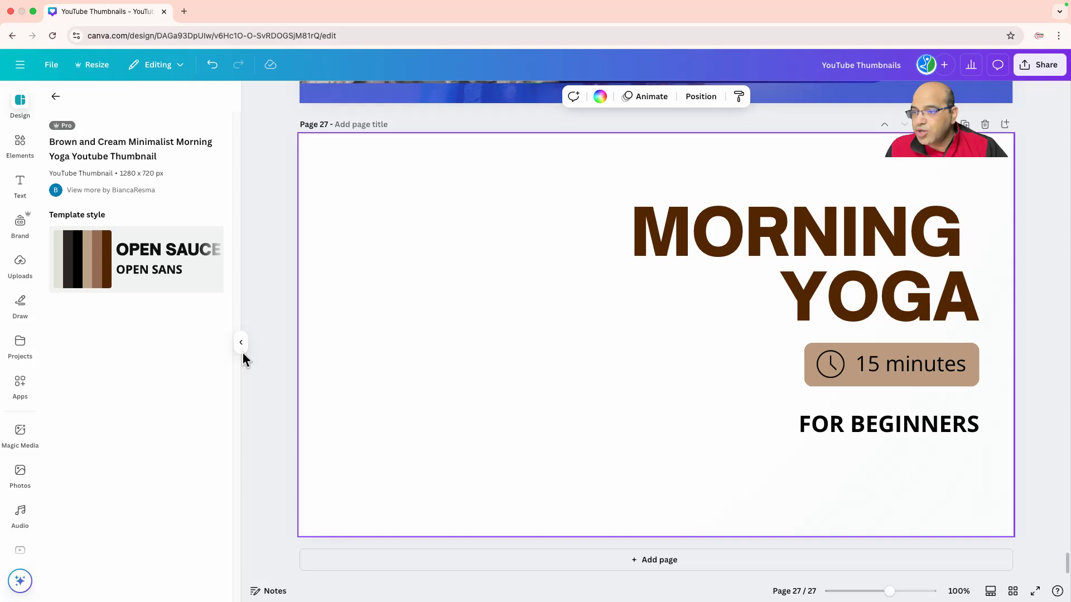
pyautogui.click(20, 262)
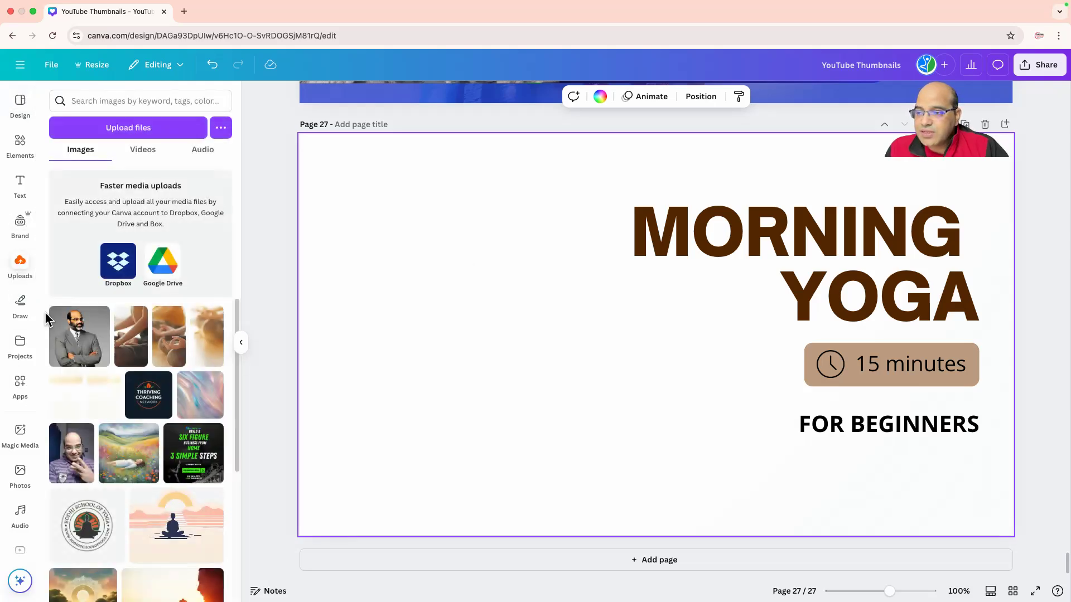
pyautogui.moveTo(235, 311); pyautogui.dragTo(245, 540)
pyautogui.scroll(-15, 190, 508)
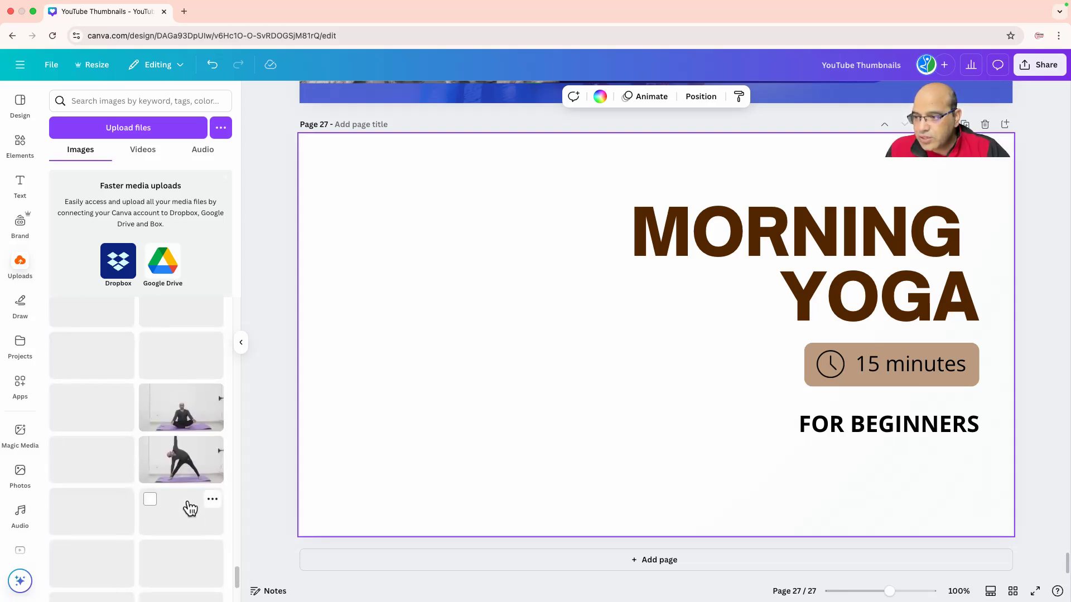
pyautogui.click(195, 487)
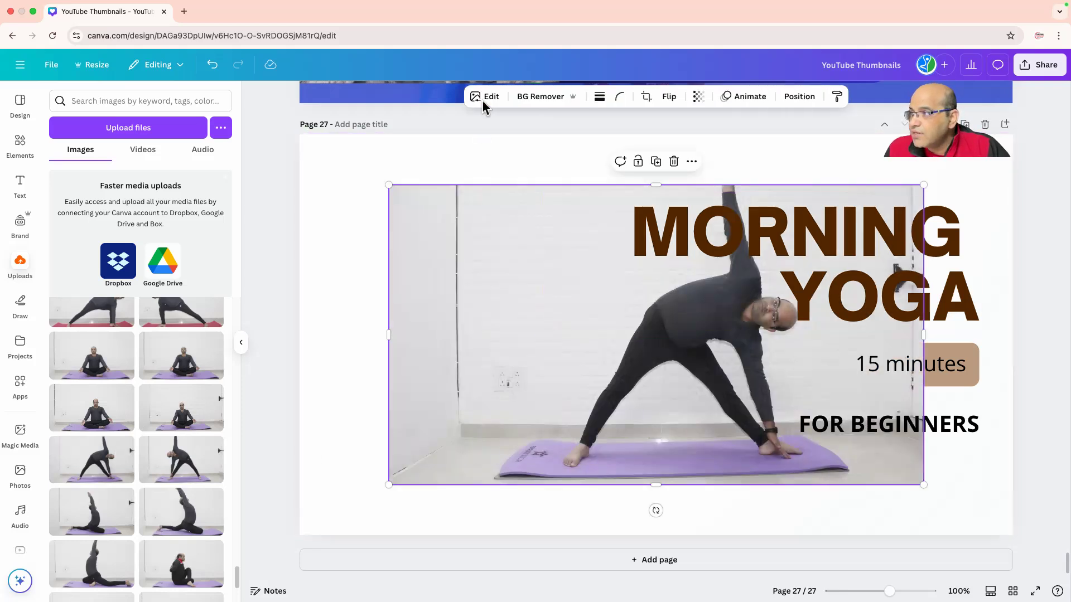
# Remove the background from the triangle pose photo and move the cutout to the page's lower left
pyautogui.click(528, 97)
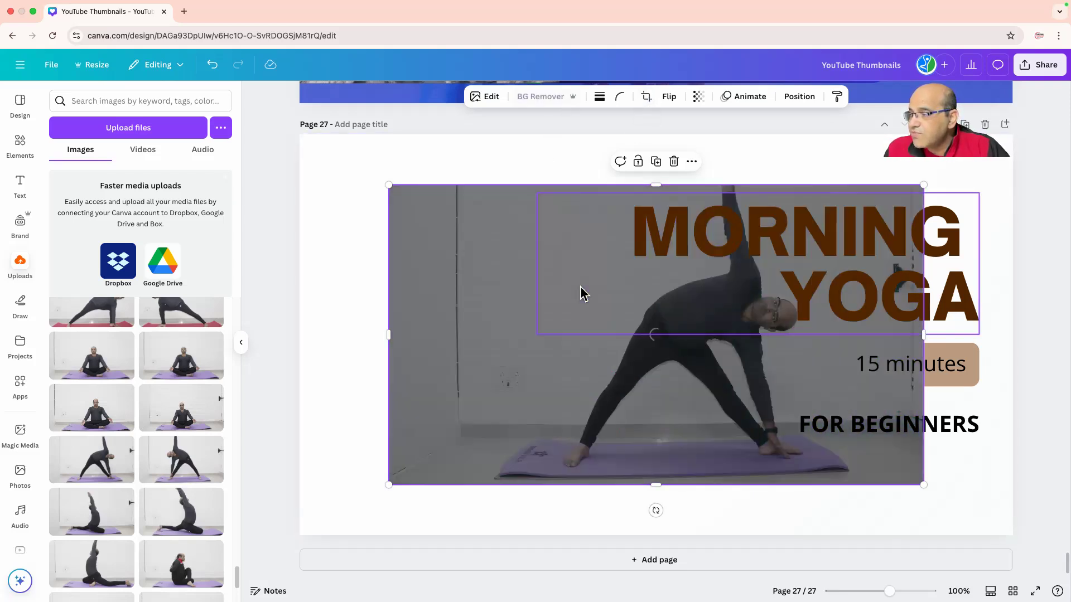
pyautogui.moveTo(603, 342); pyautogui.dragTo(355, 410)
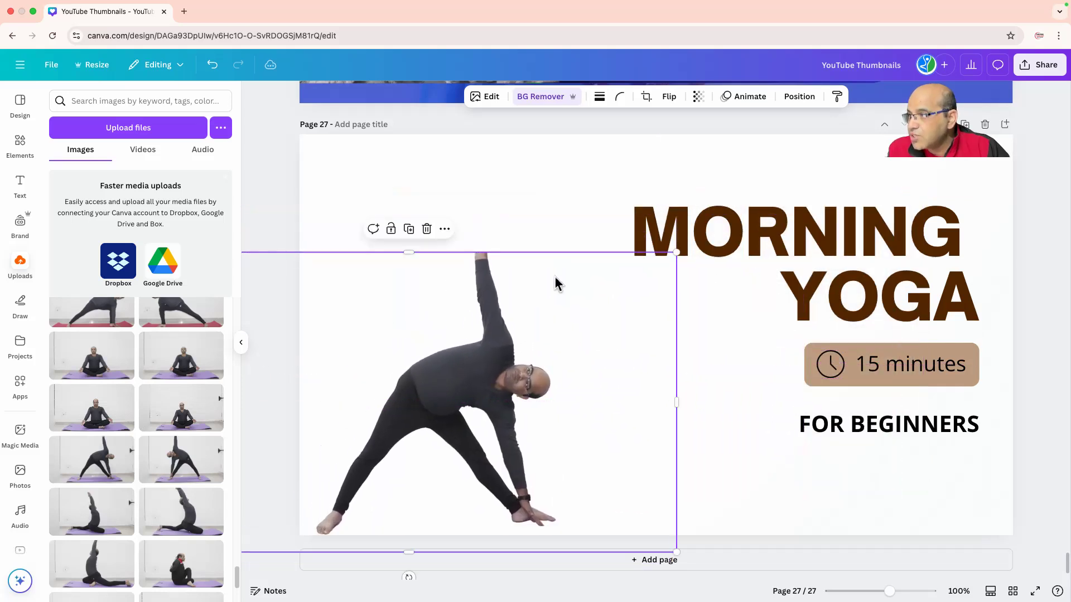
# Flip the pose cutout horizontally, then reposition and enlarge it to about 1,536 × 863
pyautogui.click(671, 98)
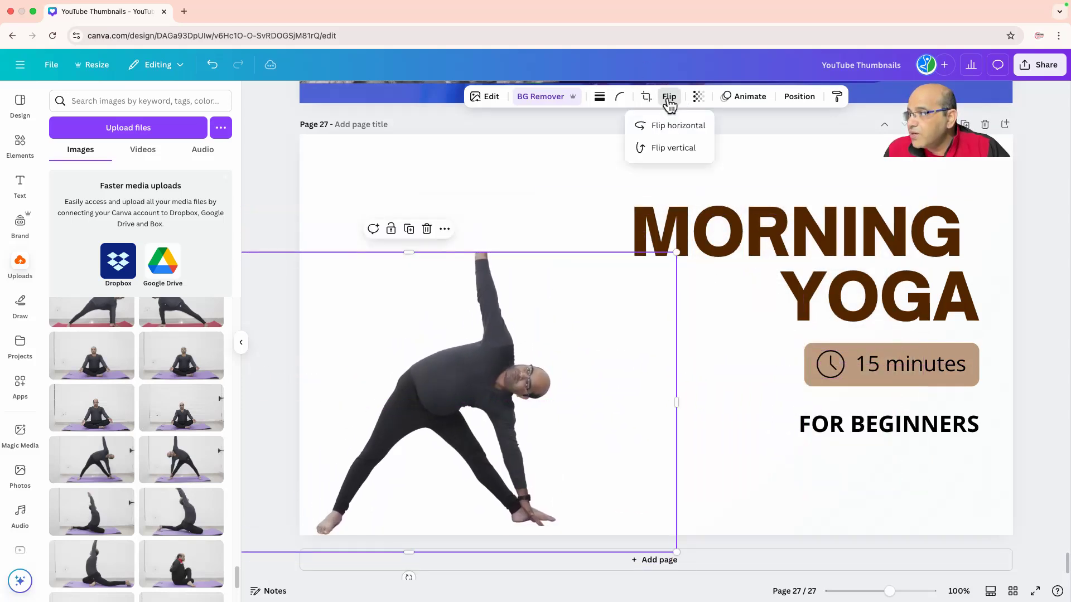
pyautogui.click(677, 126)
pyautogui.moveTo(467, 299); pyautogui.dragTo(540, 310)
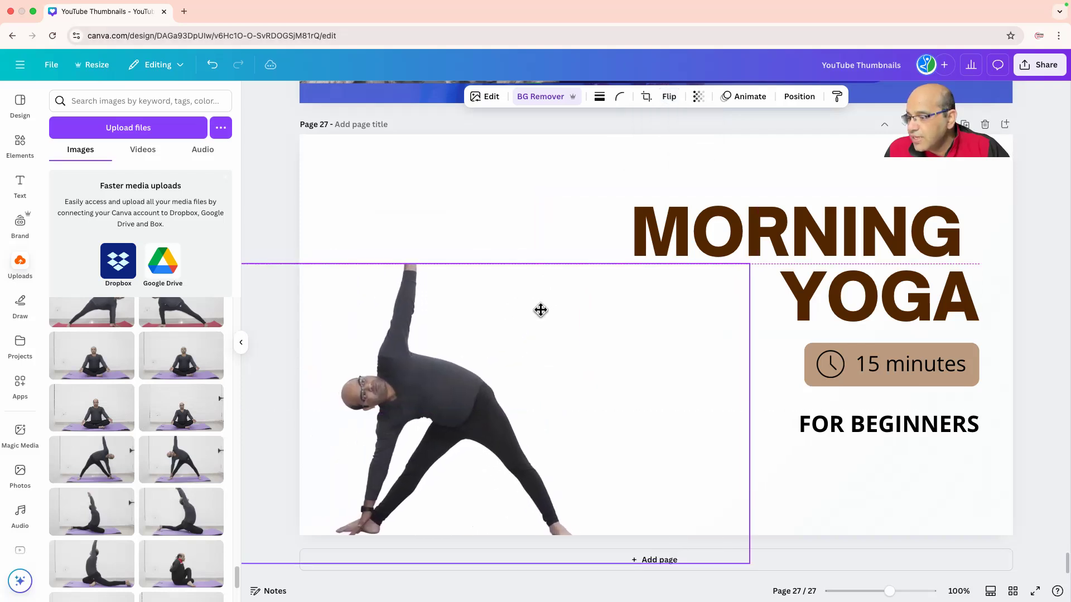
pyautogui.moveTo(750, 262); pyautogui.dragTo(1068, 84)
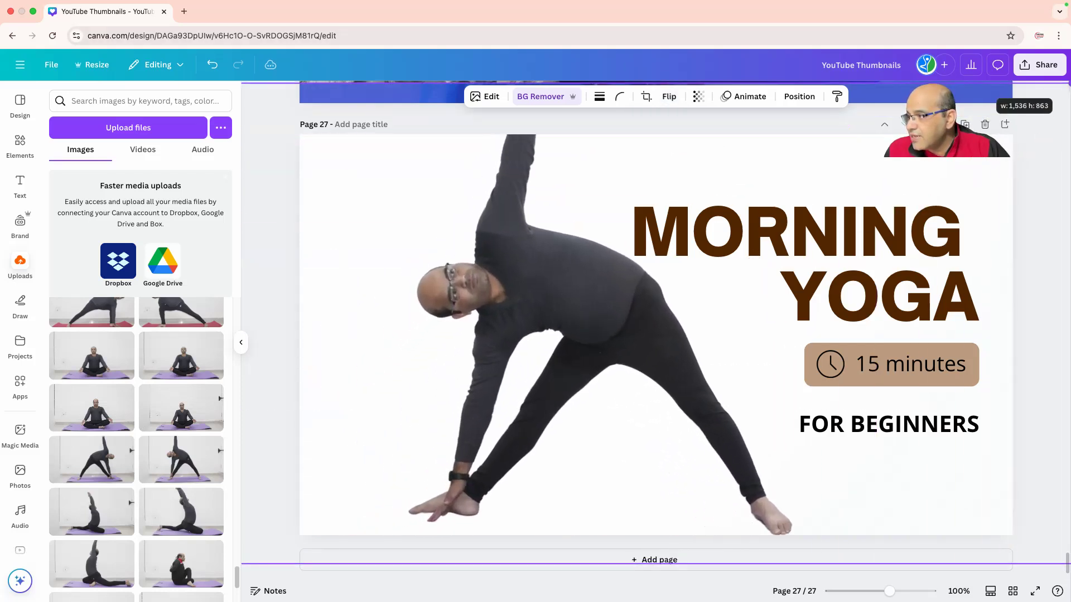
# Shift the MORNING YOGA heading up and to the right, and move the pose cutout slightly left
pyautogui.moveTo(657, 239); pyautogui.dragTo(679, 218)
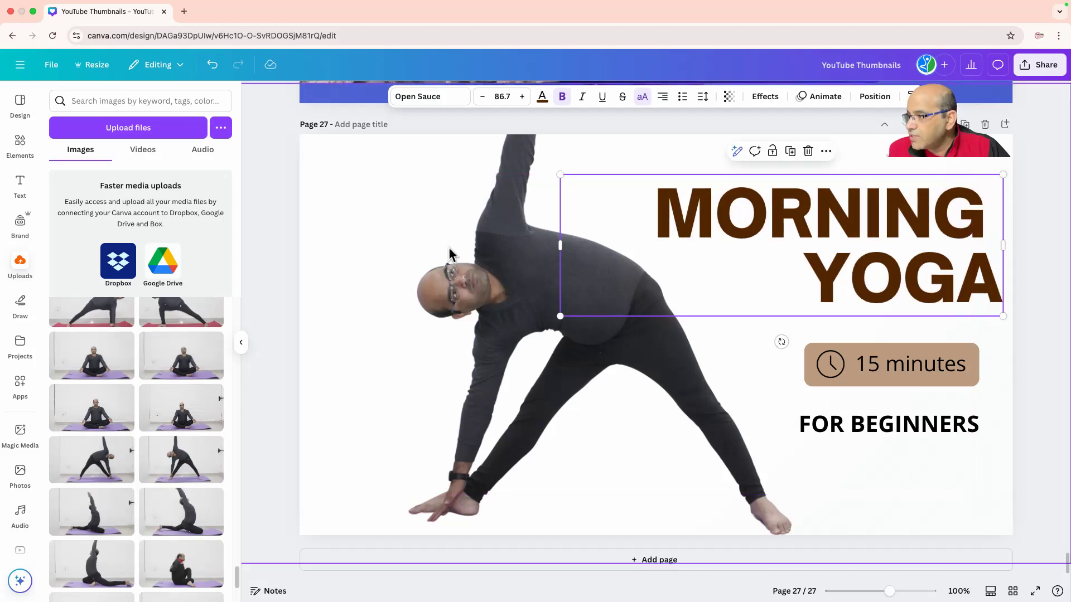
pyautogui.click(495, 269)
pyautogui.moveTo(495, 268); pyautogui.dragTo(469, 268)
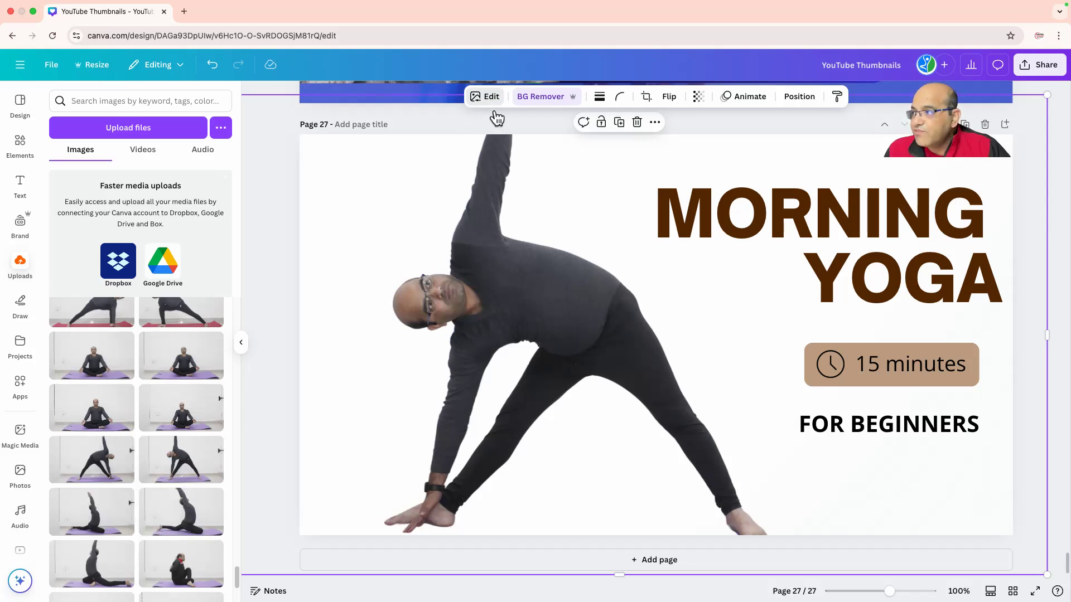
# Apply the warm Latte filter to the pose cutout
pyautogui.click(484, 97)
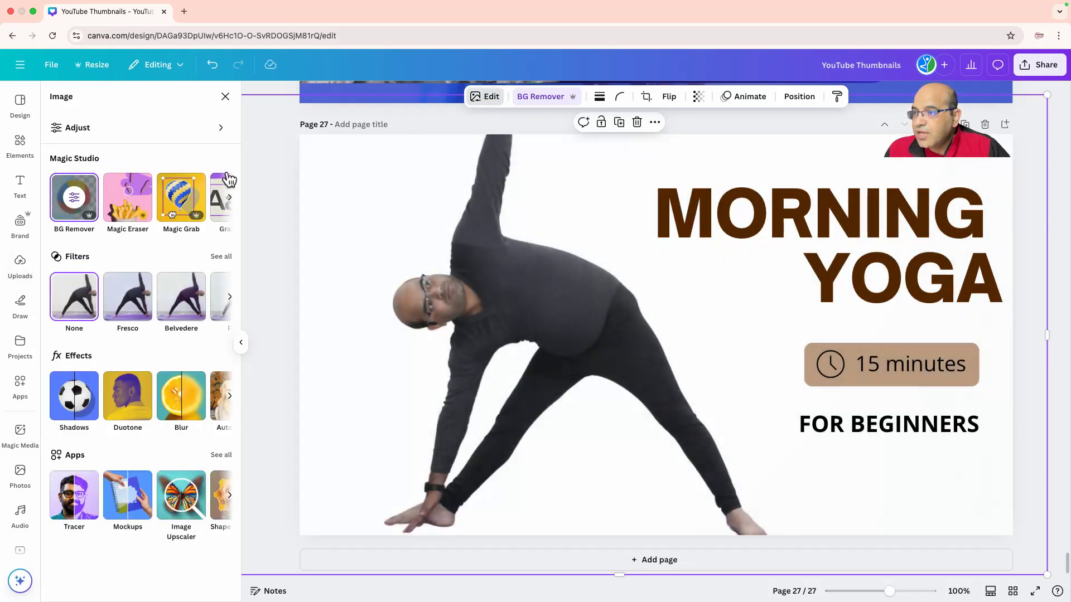
pyautogui.click(229, 257)
pyautogui.click(202, 435)
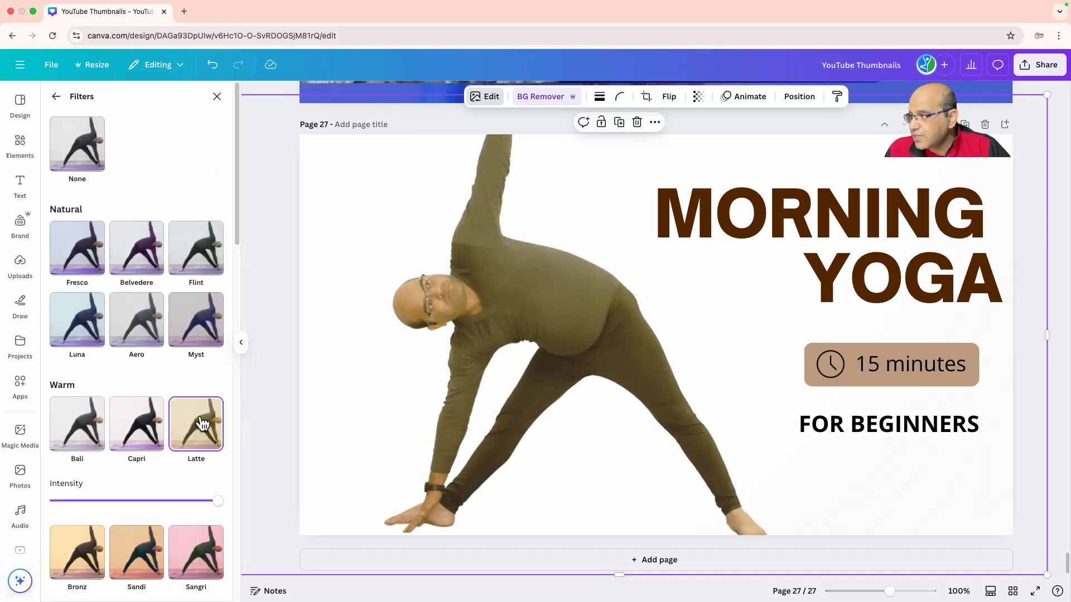
# Align the MORNING YOGA heading with the page's right edge and move the pose cutout slightly down
pyautogui.moveTo(612, 318)
pyautogui.mouseDown()
pyautogui.moveTo(627, 326)
pyautogui.moveTo(624, 313)
pyautogui.mouseUp()
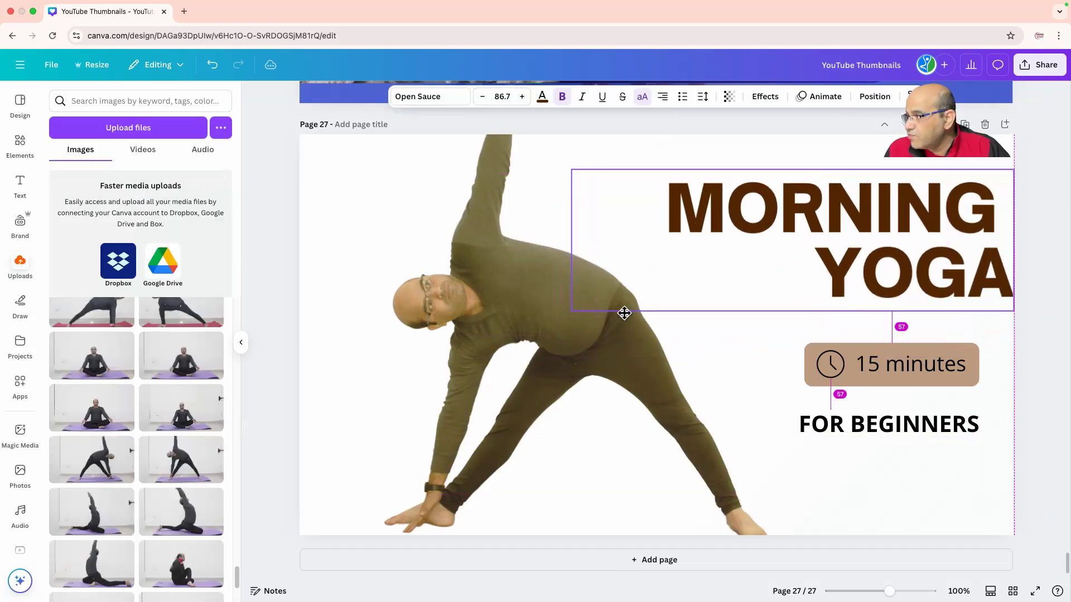
pyautogui.press('Escape')
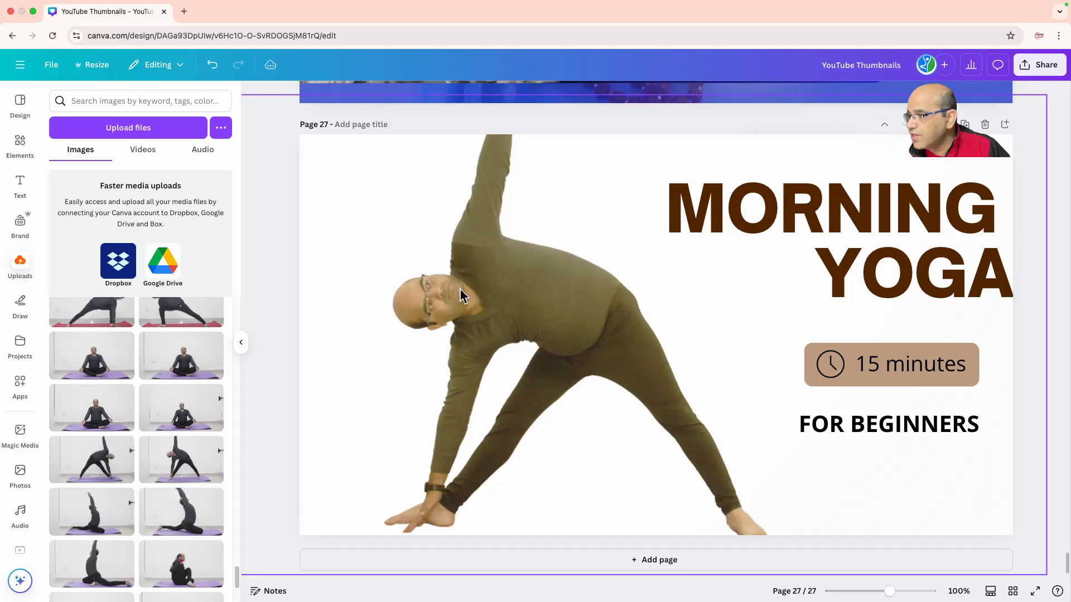
pyautogui.click(346, 214)
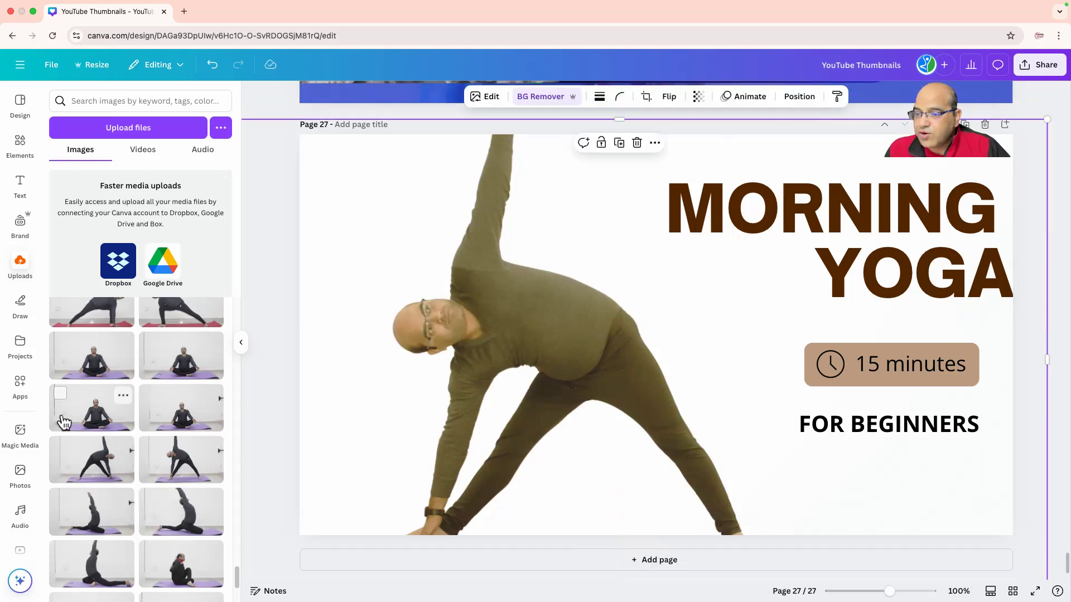
# Add the trending dark green leaf photo and set it as the page background
pyautogui.click(20, 473)
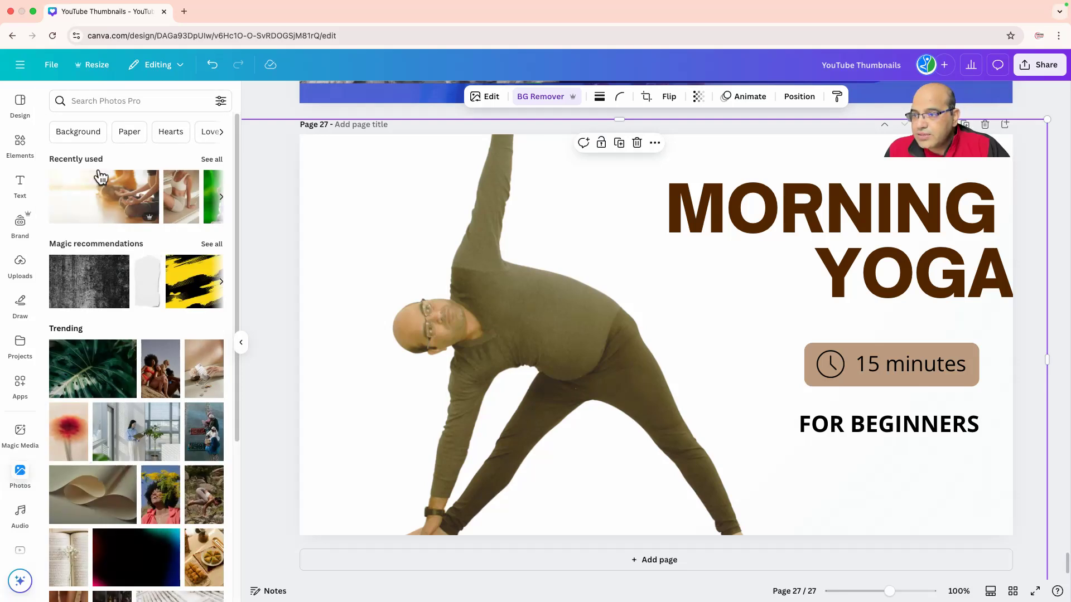
pyautogui.click(93, 353)
pyautogui.rightClick(521, 230)
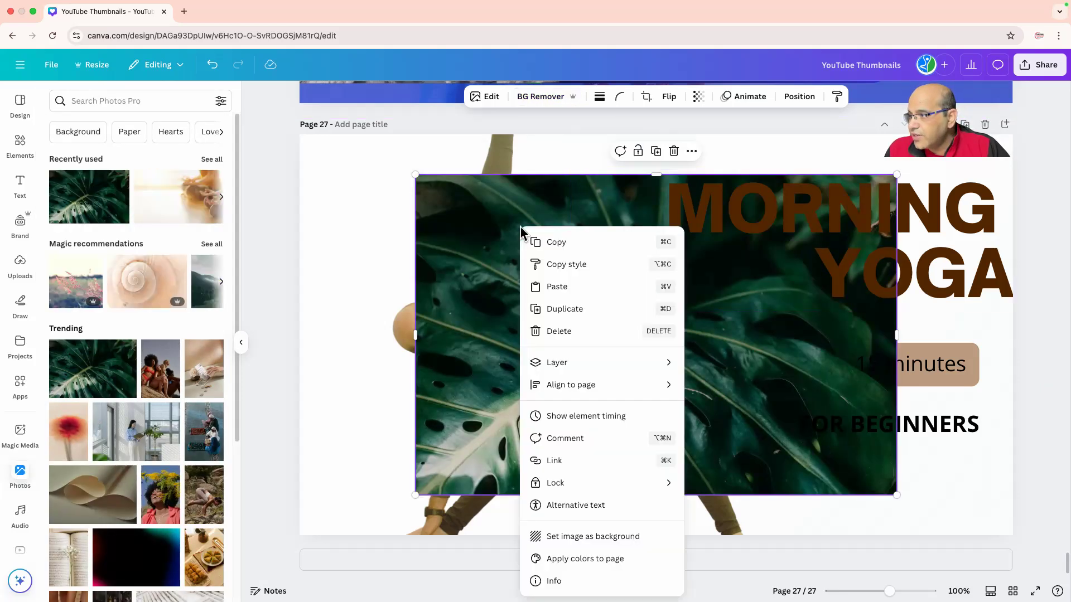
pyautogui.click(580, 413)
pyautogui.rightClick(556, 290)
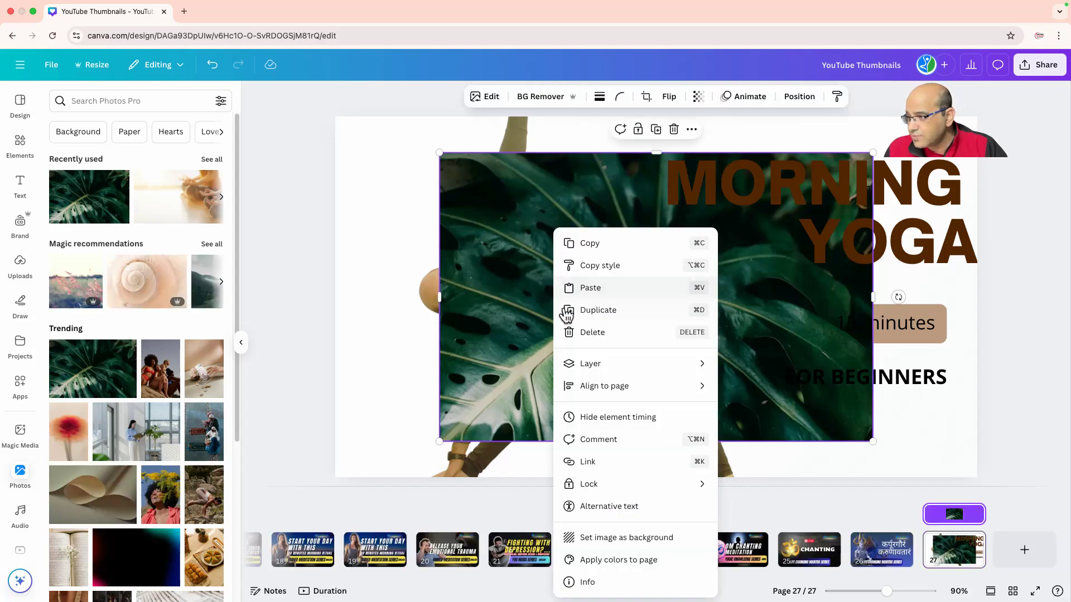
pyautogui.click(599, 419)
pyautogui.rightClick(530, 290)
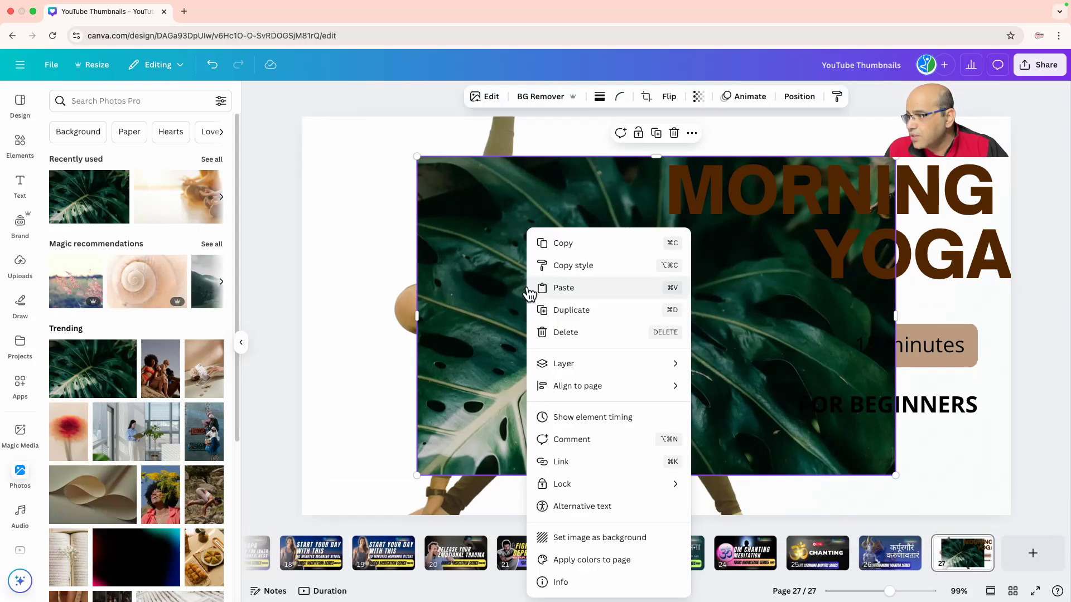
pyautogui.click(580, 537)
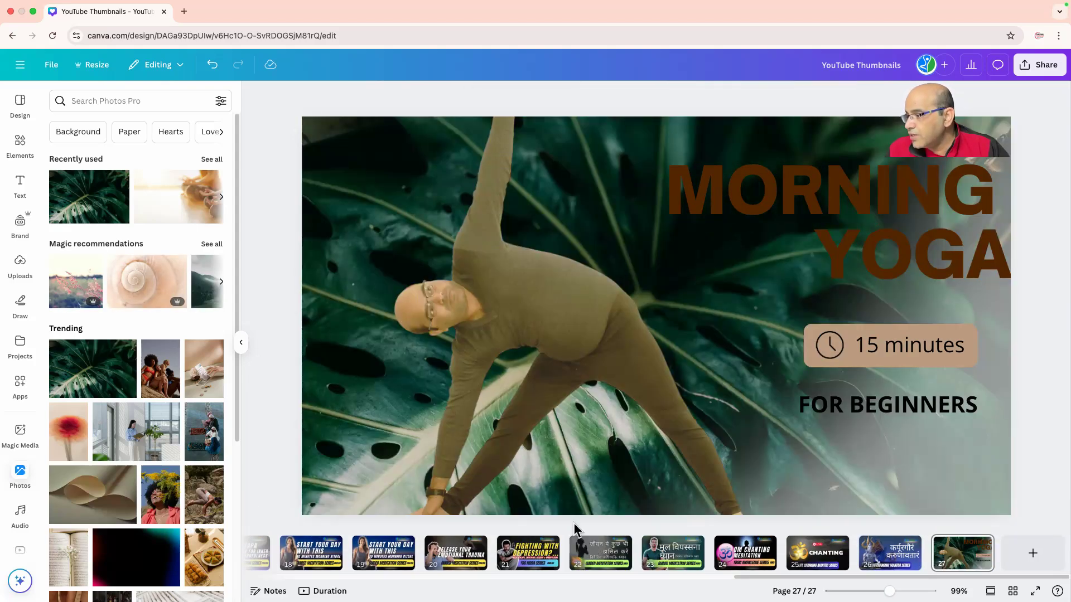
# Add the recommended peach spiral shell photo and replace the page background with it
pyautogui.click(398, 185)
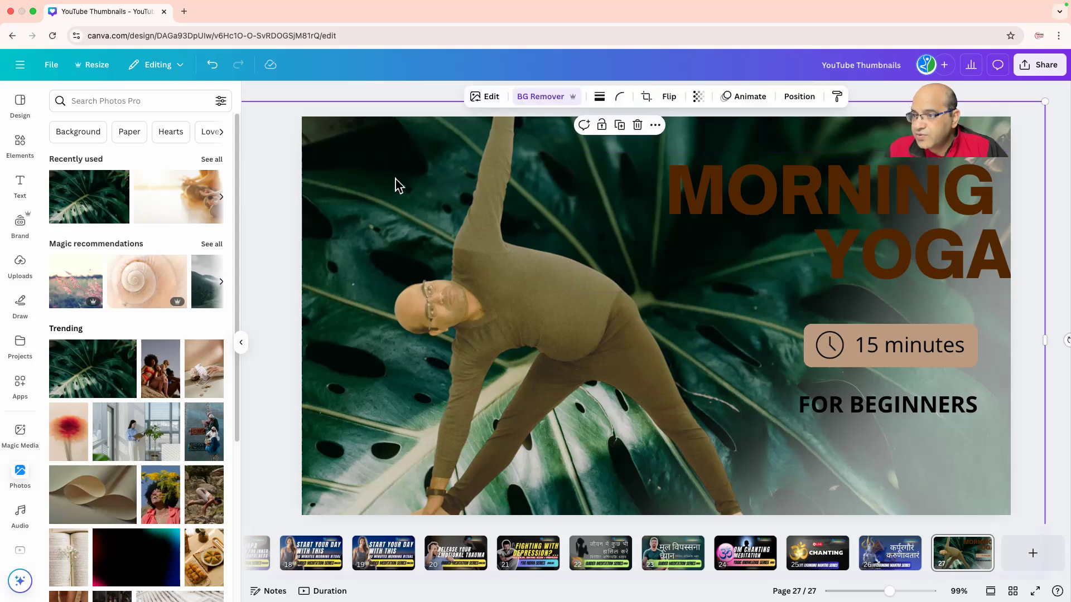
pyautogui.click(146, 282)
pyautogui.rightClick(504, 249)
pyautogui.click(494, 255)
pyautogui.rightClick(495, 256)
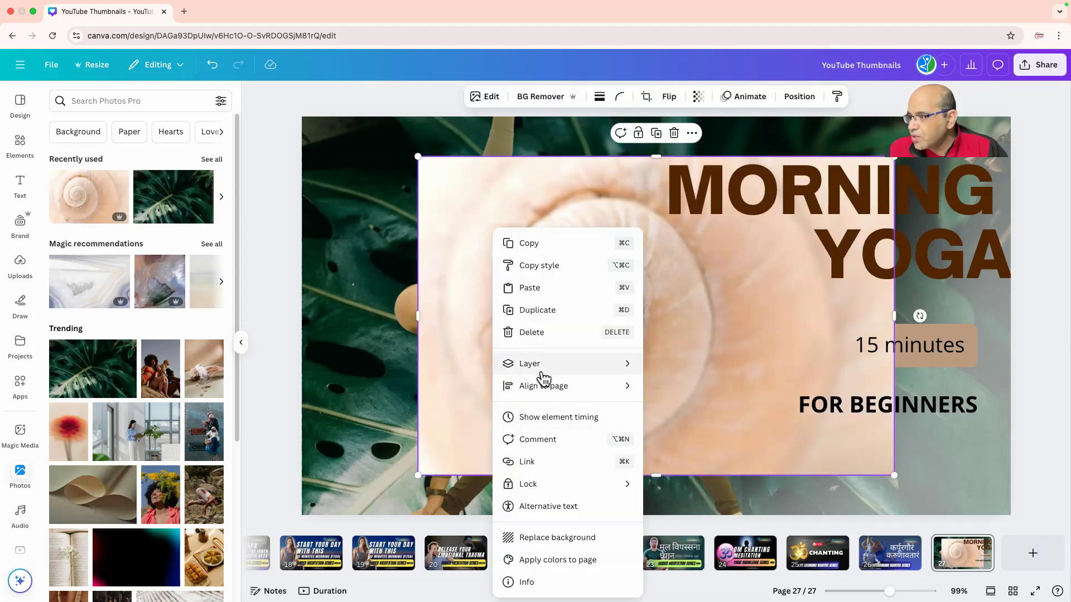
pyautogui.click(558, 538)
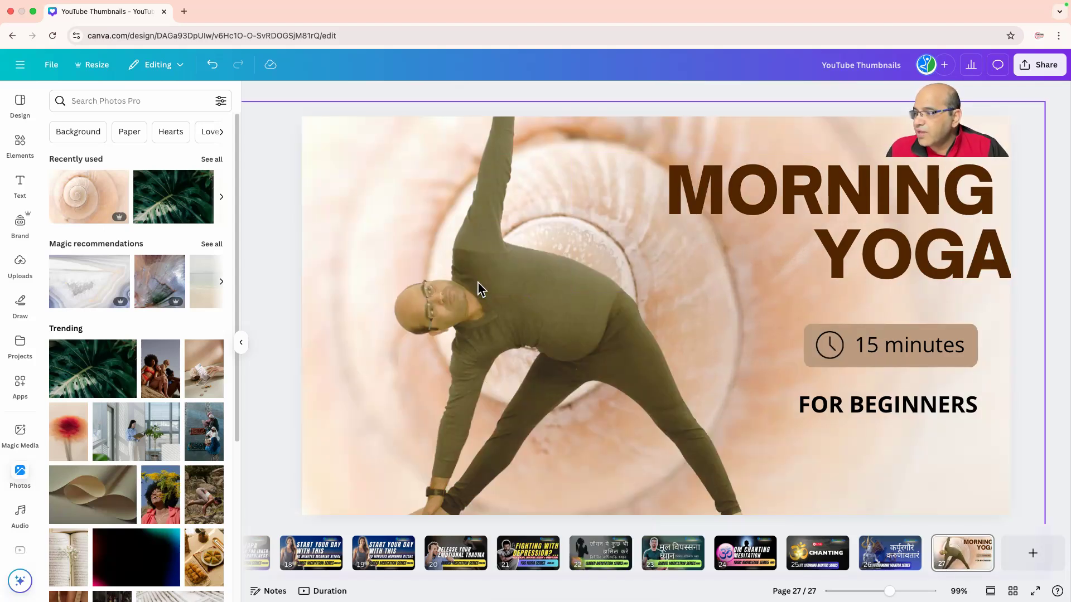
# Move the pose cutout further left and slightly down, clear of the MORNING YOGA heading
pyautogui.click(563, 284)
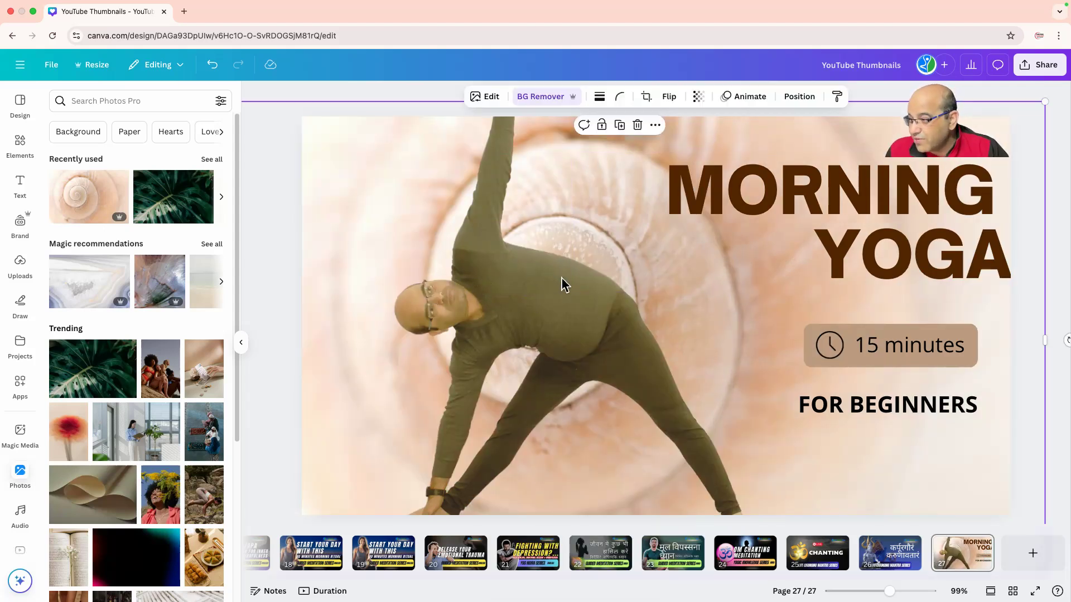
pyautogui.moveTo(572, 290); pyautogui.dragTo(516, 305)
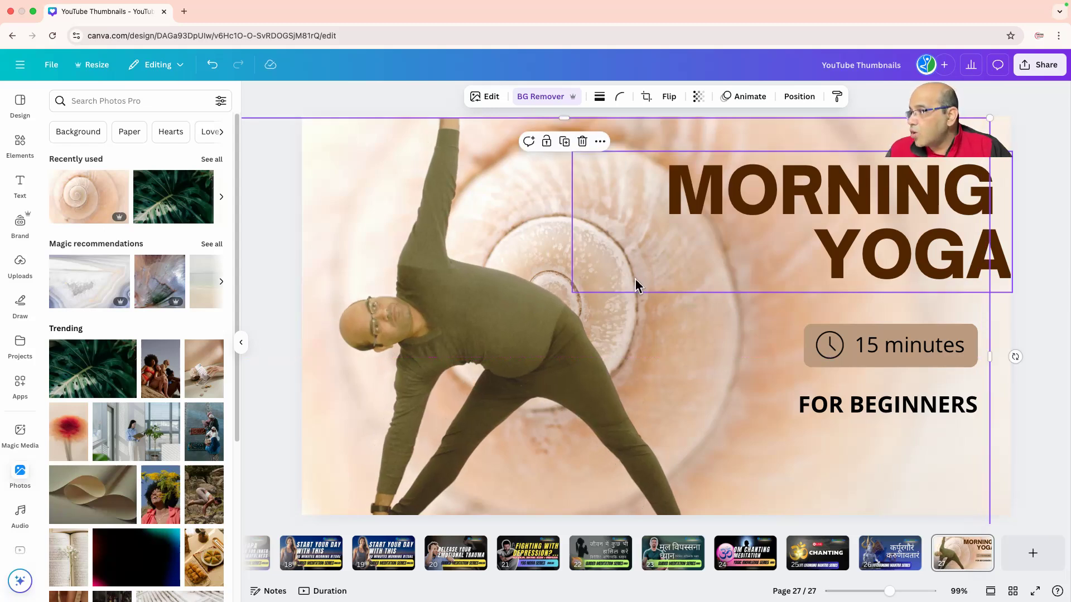
pyautogui.moveTo(852, 216); pyautogui.dragTo(848, 217)
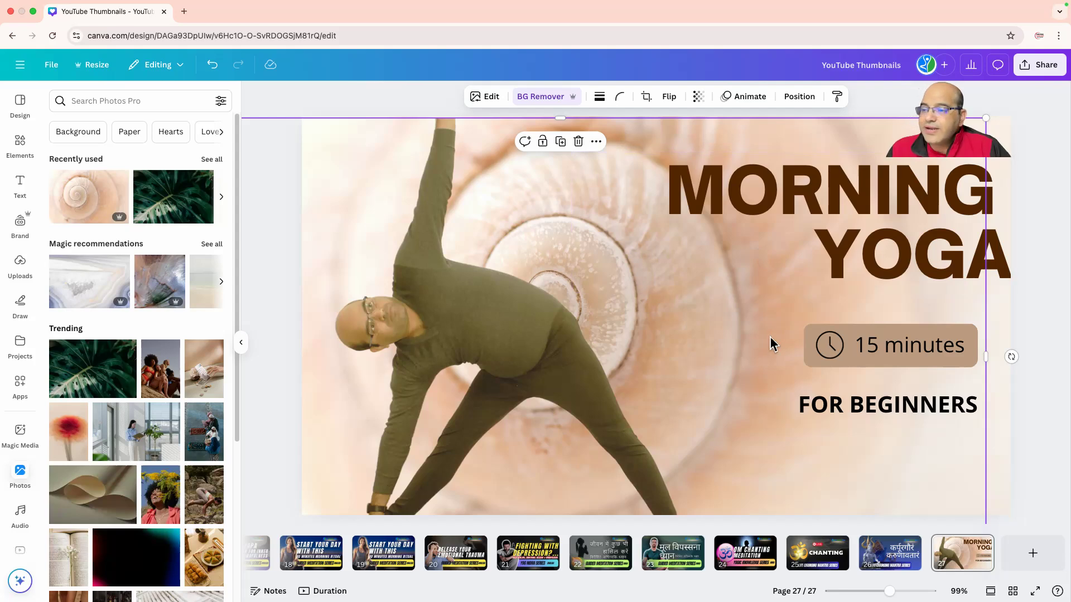
# Return to the premium template results for "yoga" and browse the thumbnails
pyautogui.click(20, 103)
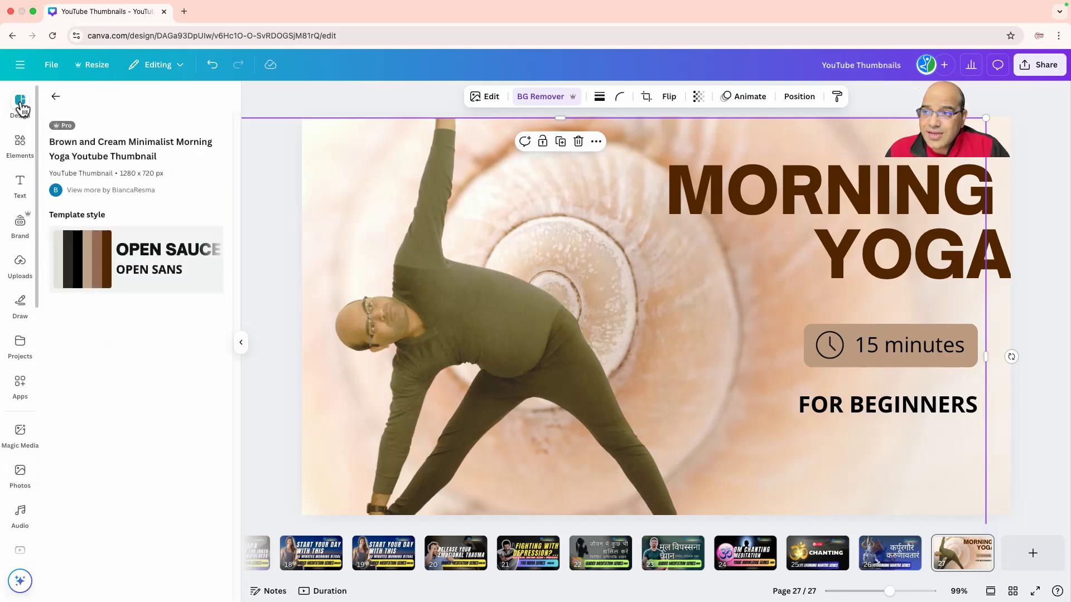
pyautogui.click(54, 100)
pyautogui.scroll(-10, 146, 301)
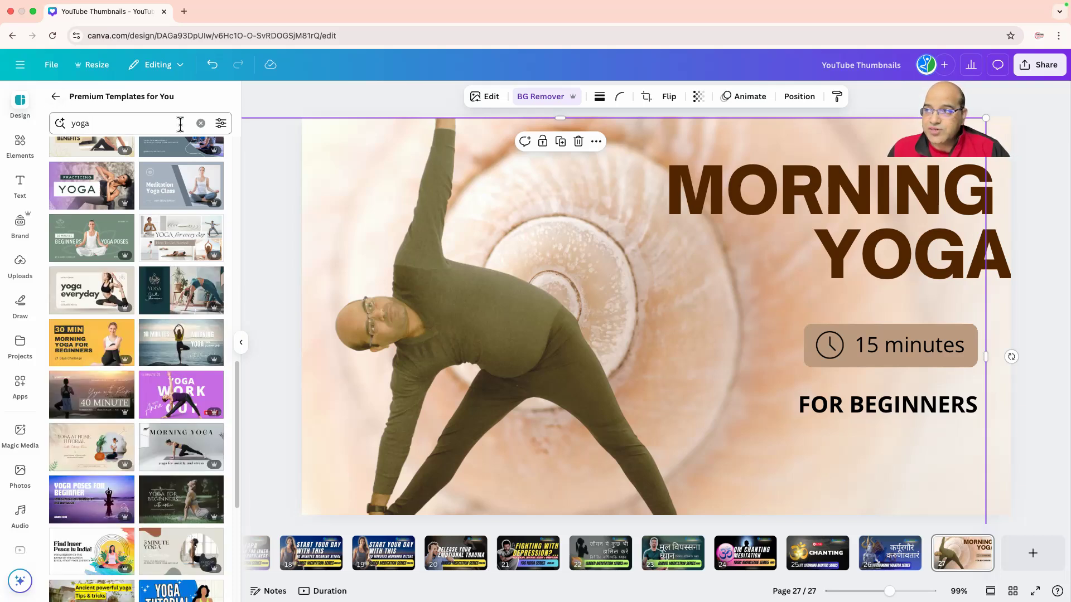
# Filter the yoga templates by colour, trying orange, red, pink and light blue in turn
pyautogui.click(221, 123)
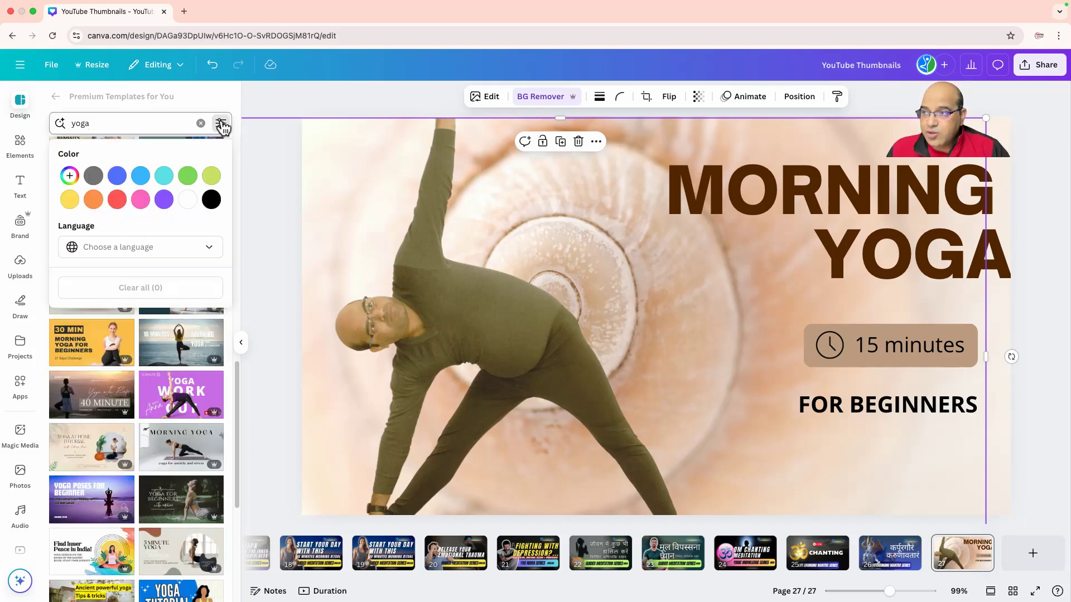
pyautogui.click(92, 199)
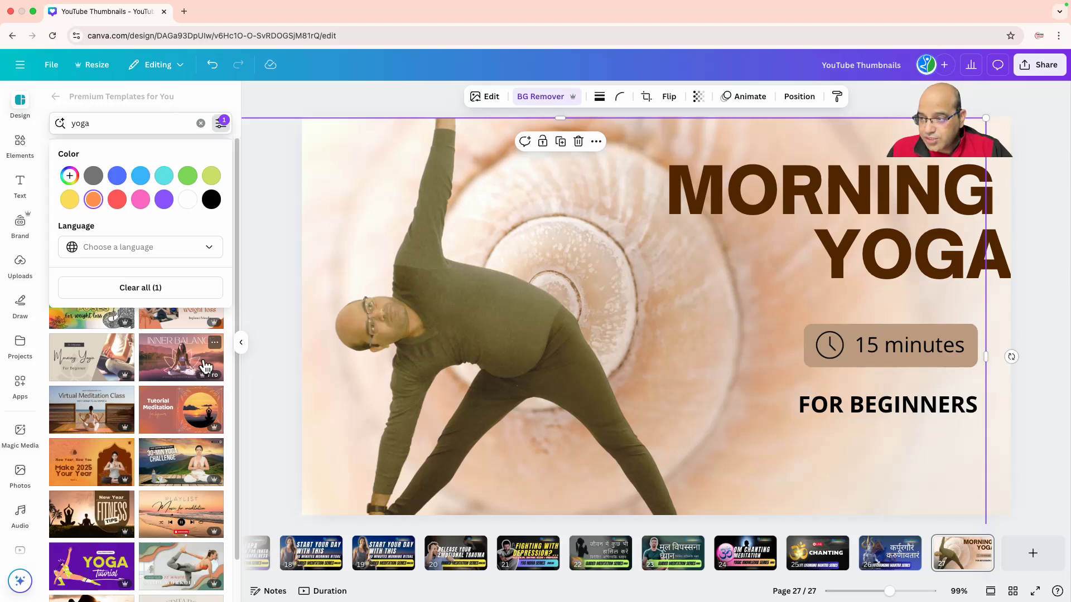
pyautogui.scroll(-1, 179, 427)
pyautogui.scroll(1, 180, 426)
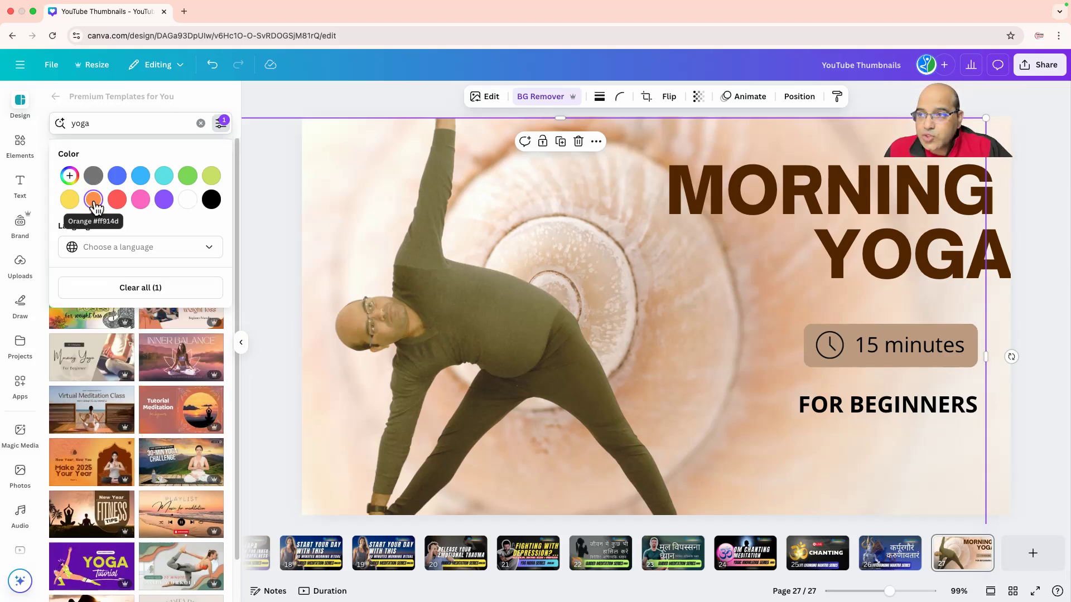
pyautogui.click(117, 200)
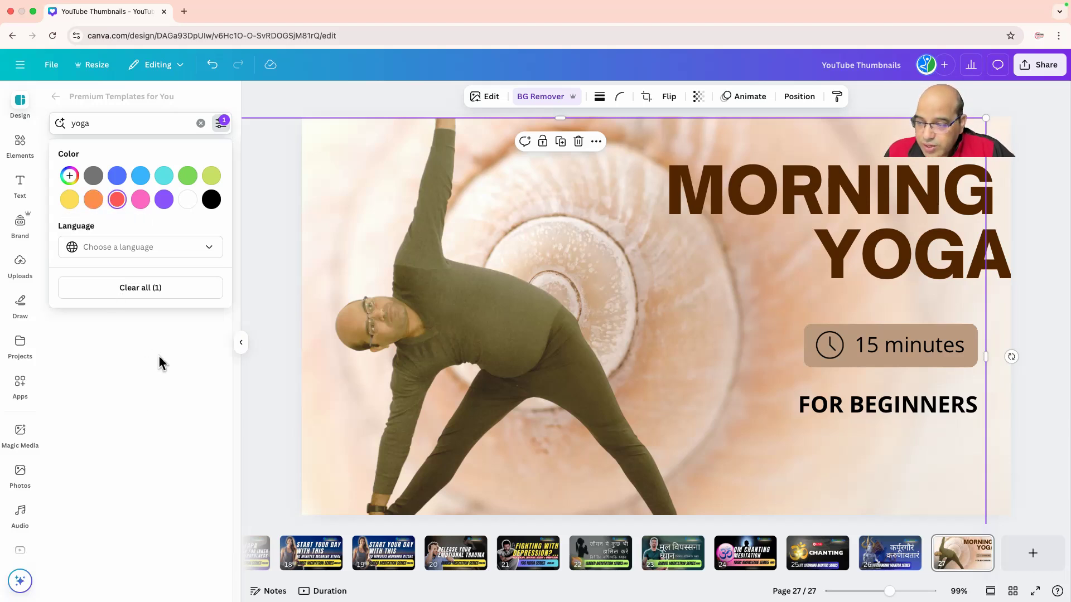
pyautogui.click(140, 201)
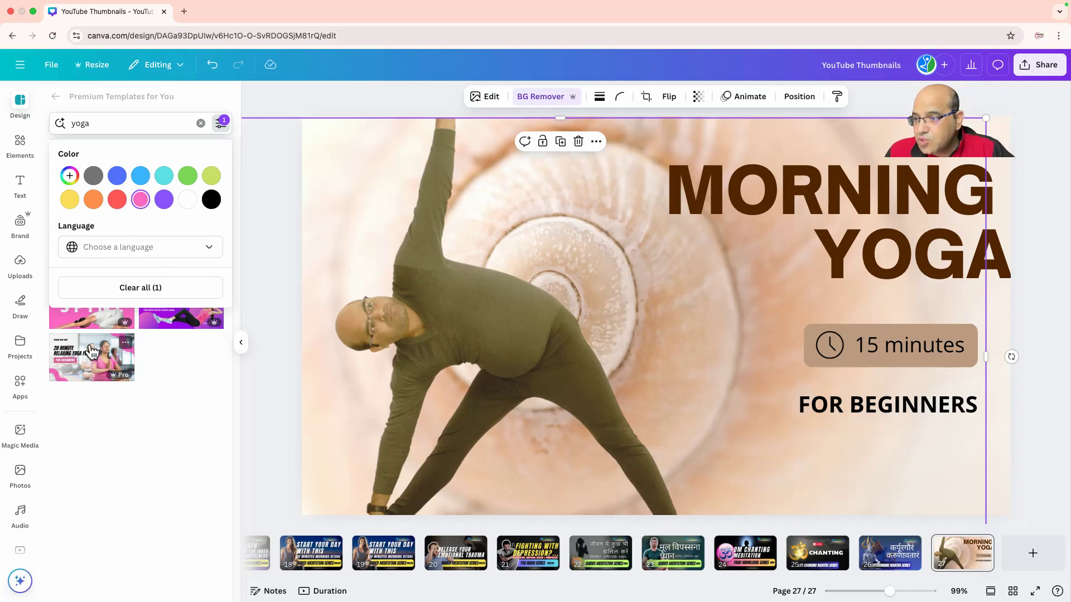
pyautogui.click(140, 176)
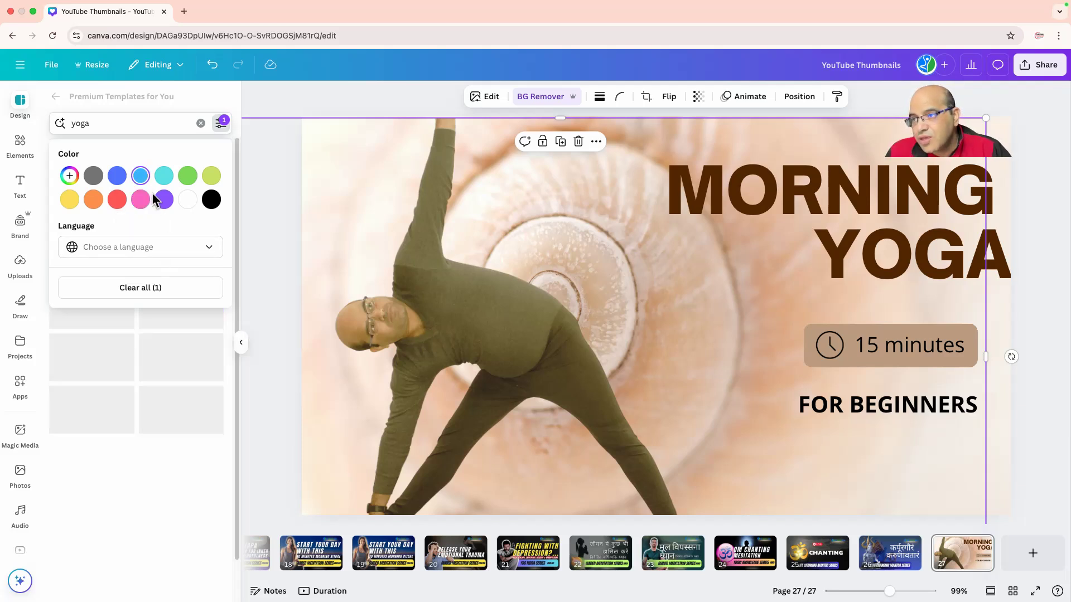
# Compare the yoga templates under the light blue filter with those under another colour filter
pyautogui.click(136, 371)
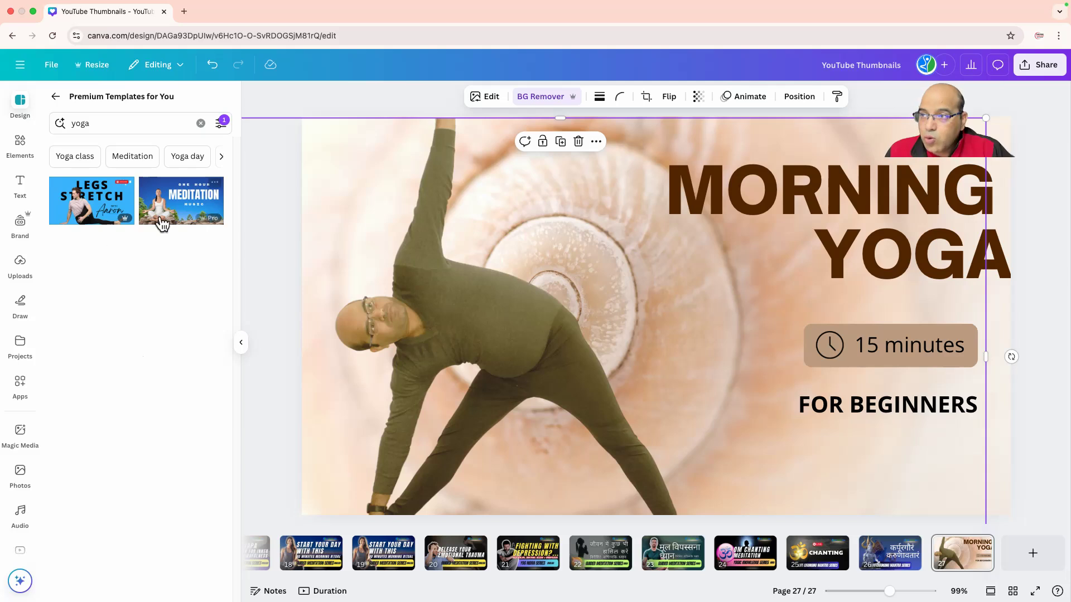
pyautogui.click(96, 124)
pyautogui.click(221, 123)
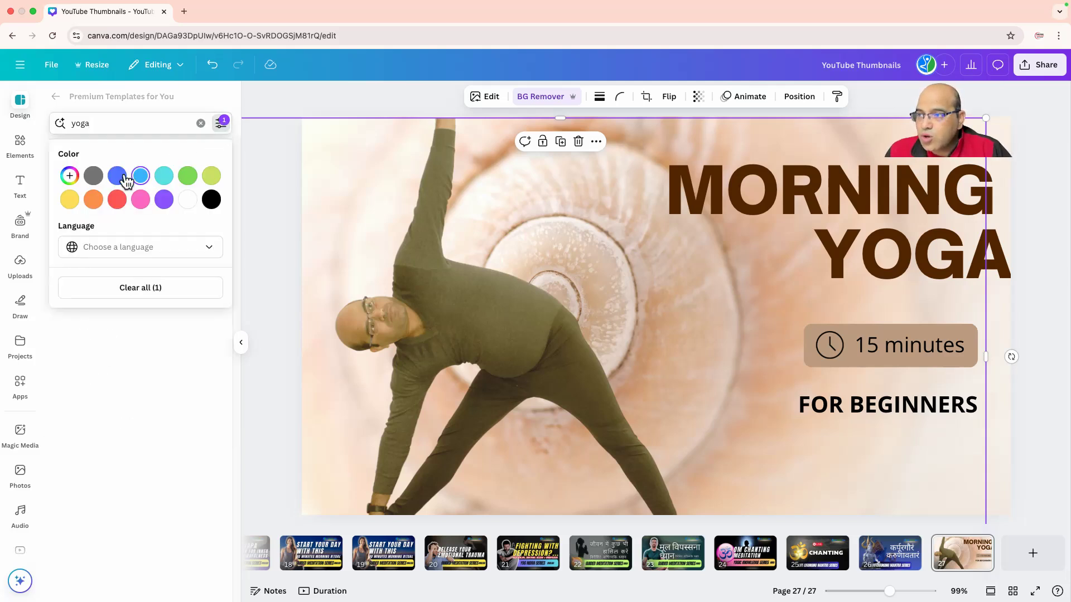
pyautogui.click(168, 122)
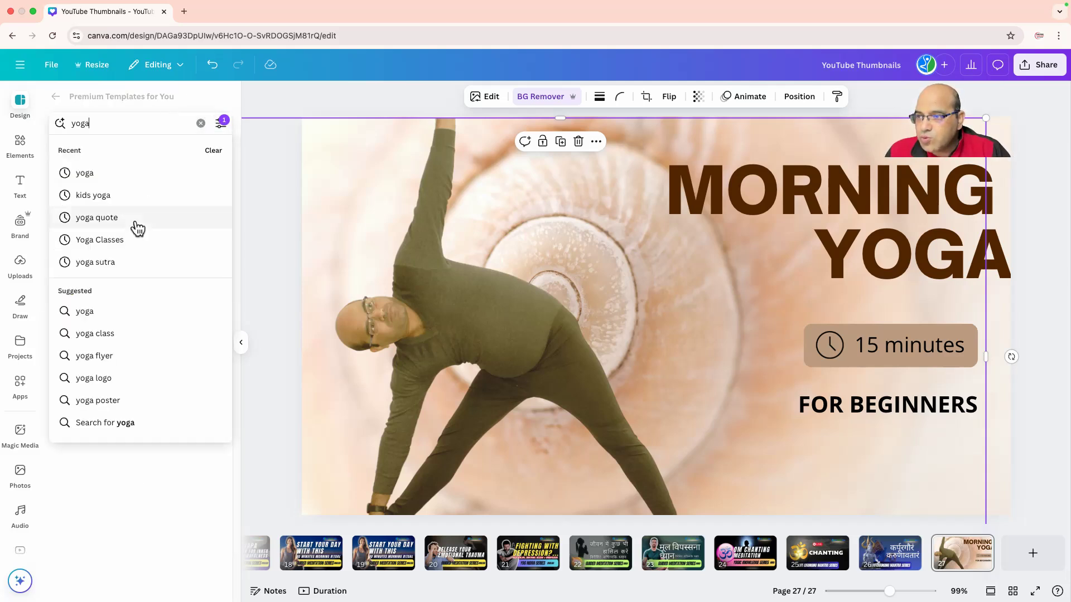
pyautogui.click(139, 505)
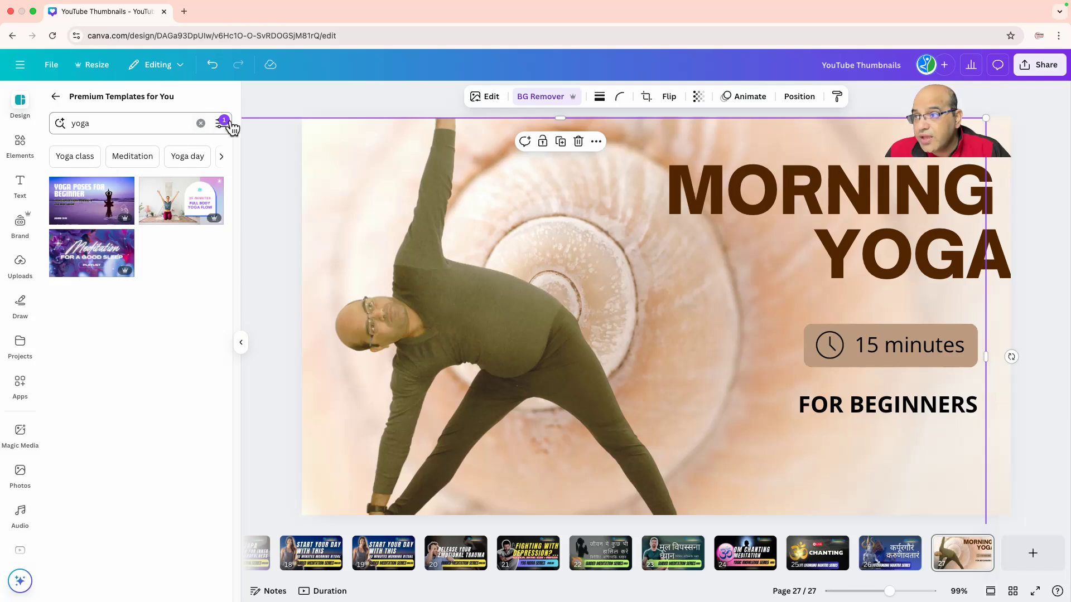
# Clear the yoga search, return to the main template library and browse all the thumbnail templates
pyautogui.click(137, 123)
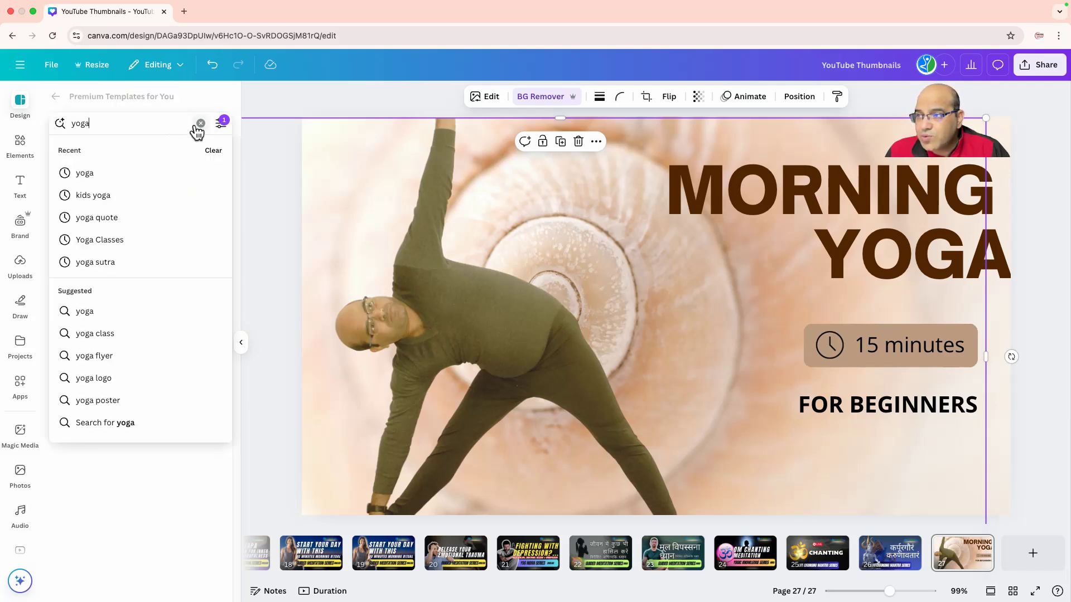
pyautogui.click(200, 122)
pyautogui.click(52, 99)
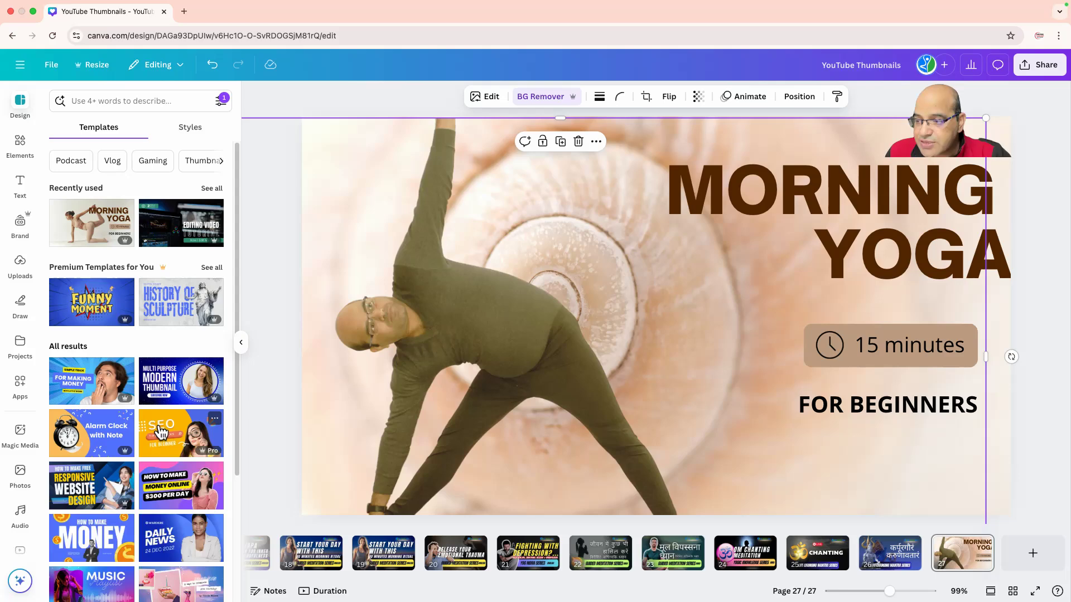
pyautogui.scroll(-10, 160, 390)
pyautogui.scroll(-1, 159, 412)
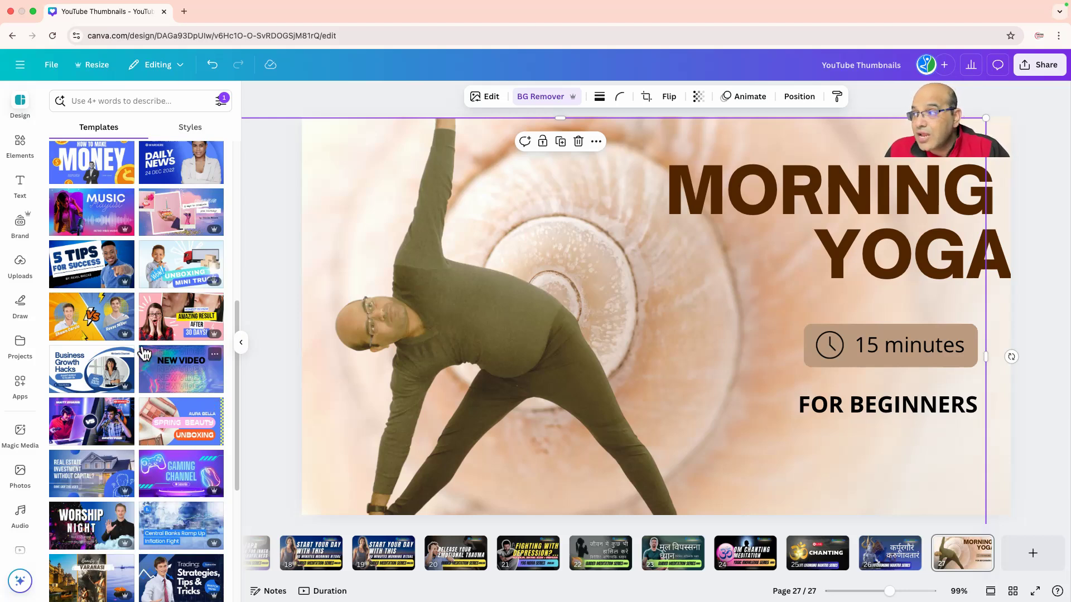
# Look through the lines and shapes in the Shapes category of the elements library, then return to the elements overview
pyautogui.click(20, 141)
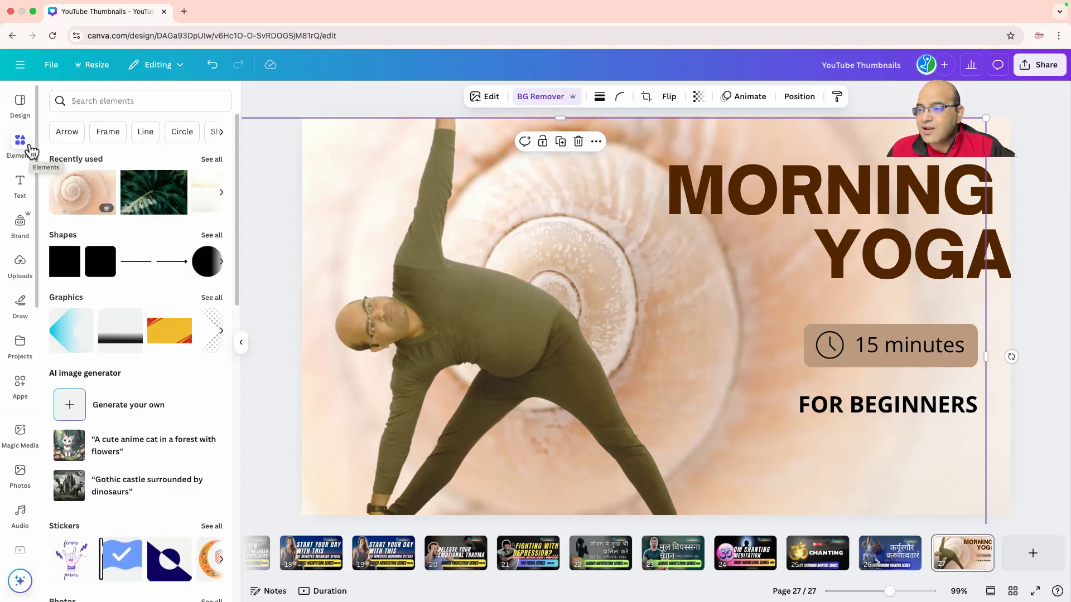
pyautogui.click(148, 102)
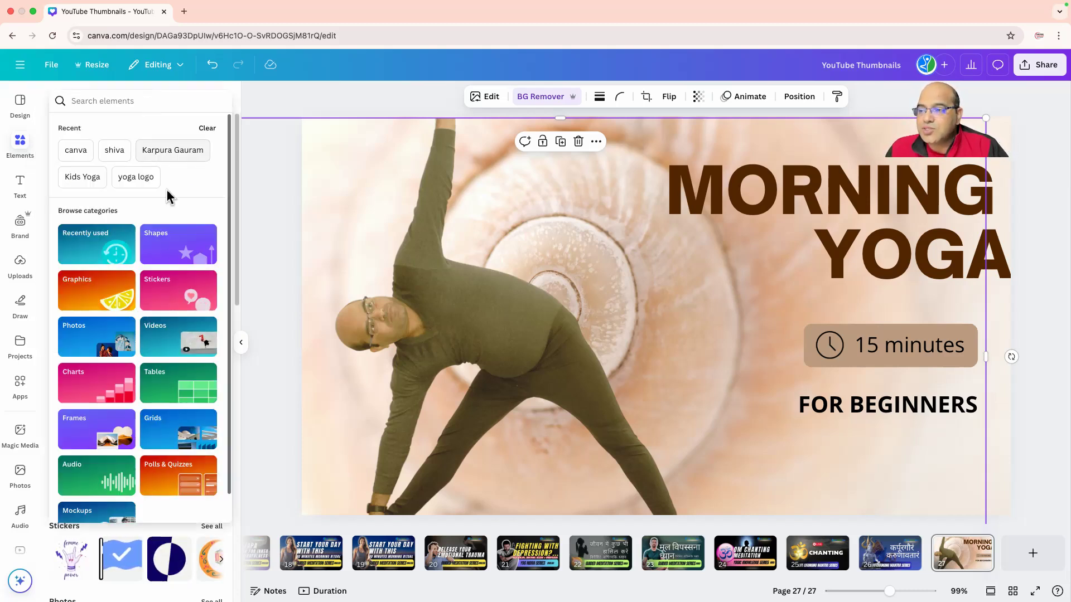
pyautogui.click(175, 233)
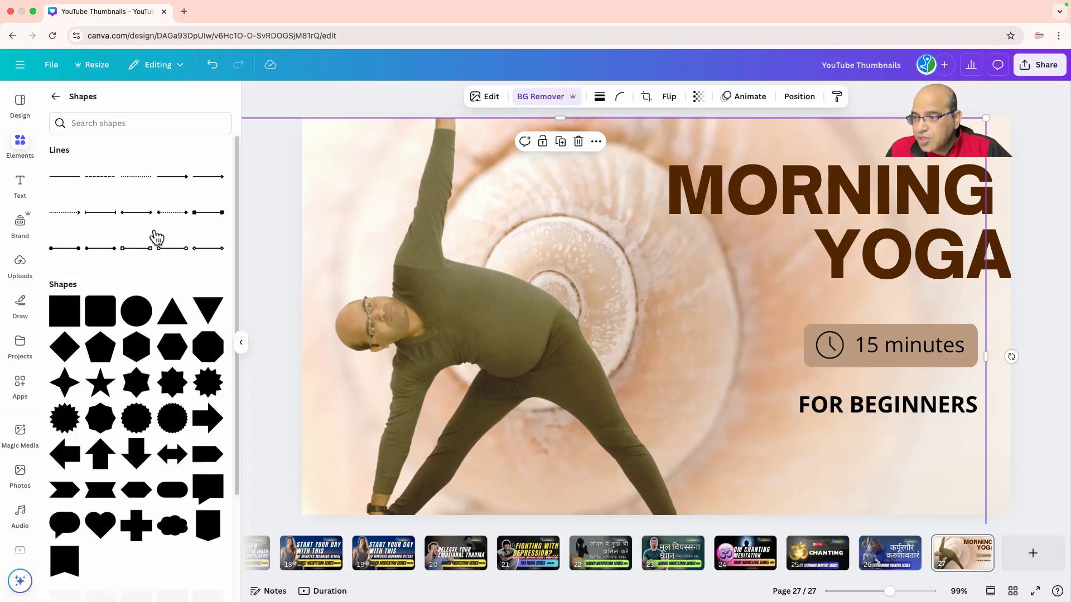
pyautogui.scroll(-1, 167, 395)
pyautogui.scroll(1, 167, 391)
pyautogui.click(139, 124)
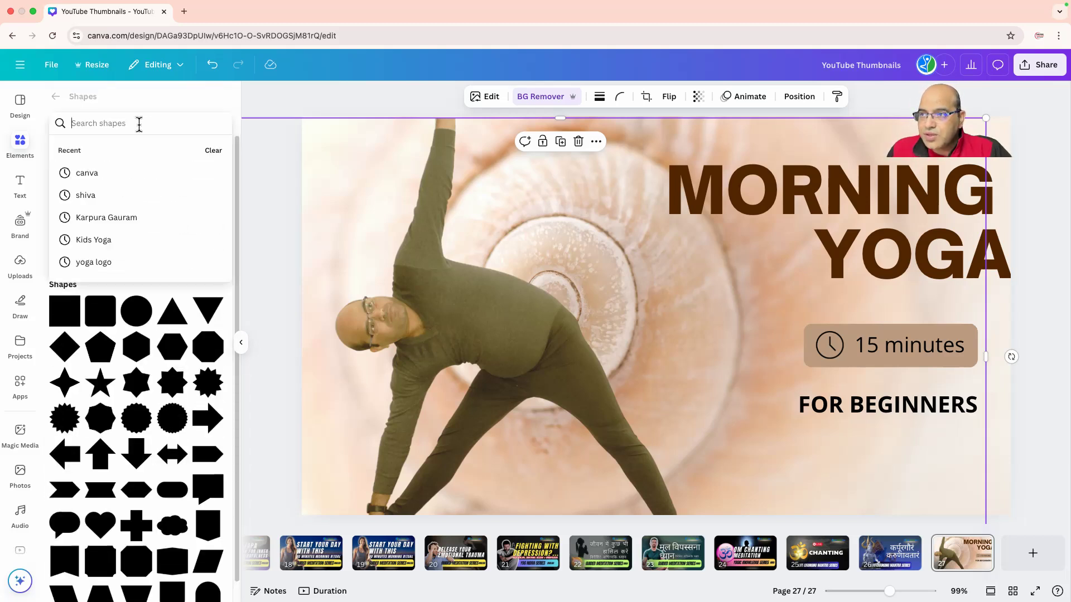
pyautogui.click(57, 97)
pyautogui.click(58, 102)
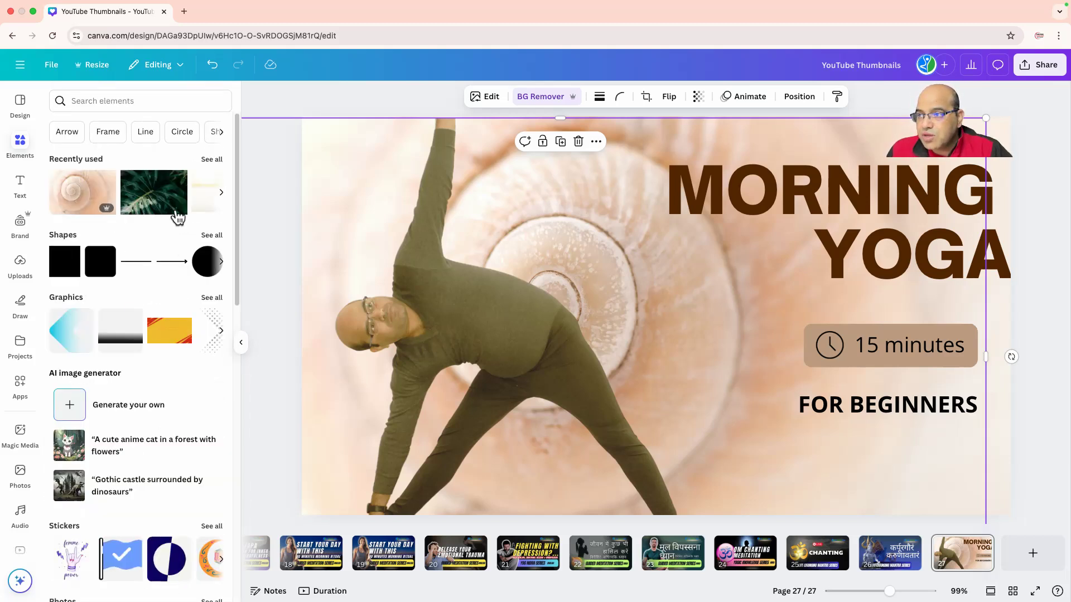
# Search the Graphics category of the elements library for "paschimottanasana"
pyautogui.click(125, 98)
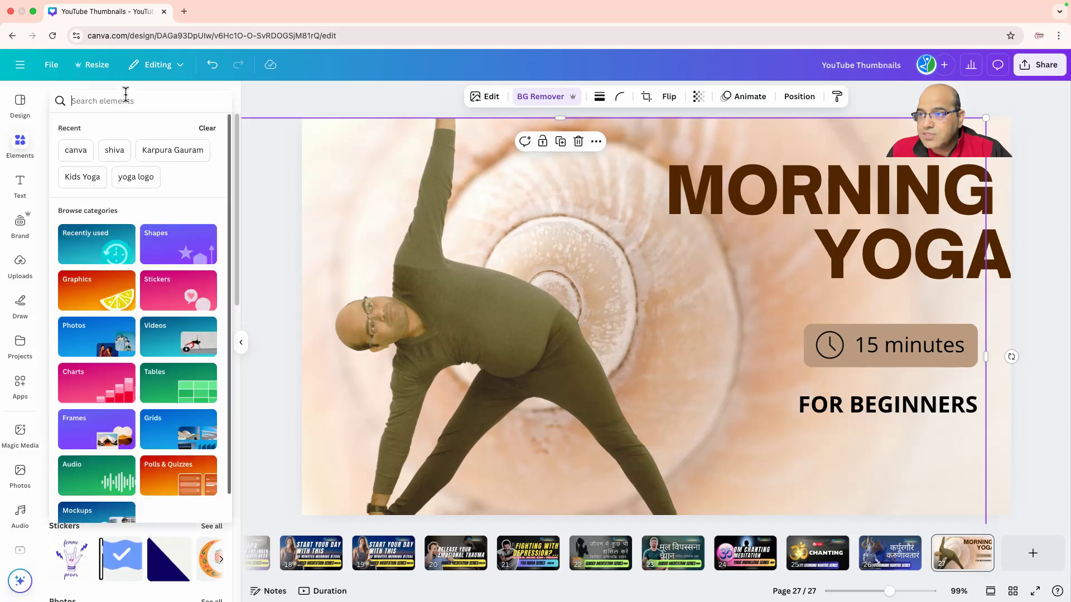
pyautogui.click(99, 301)
pyautogui.click(102, 124)
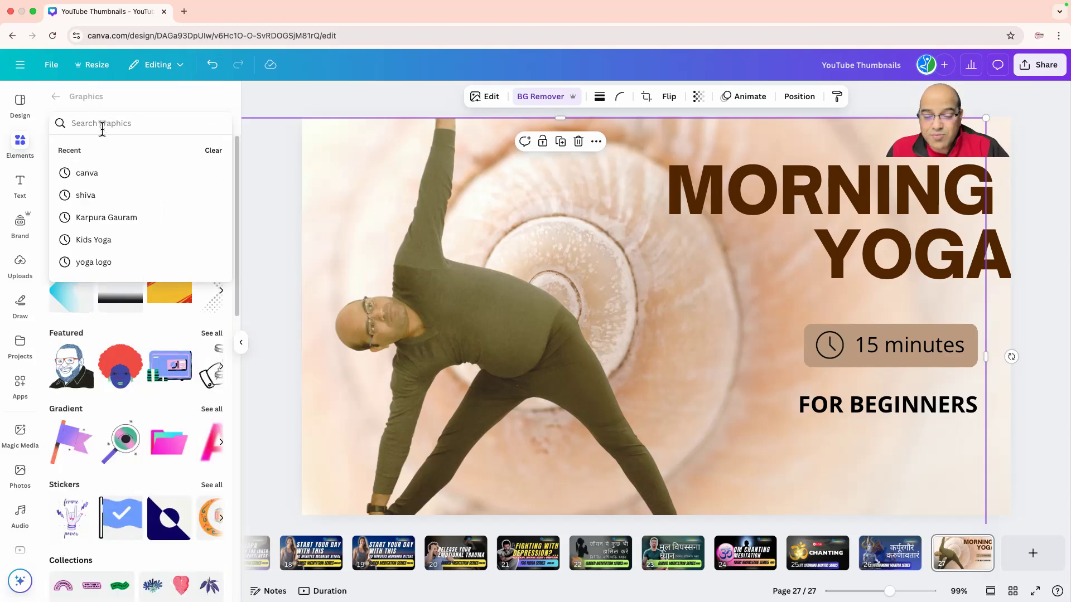
pyautogui.write('y')
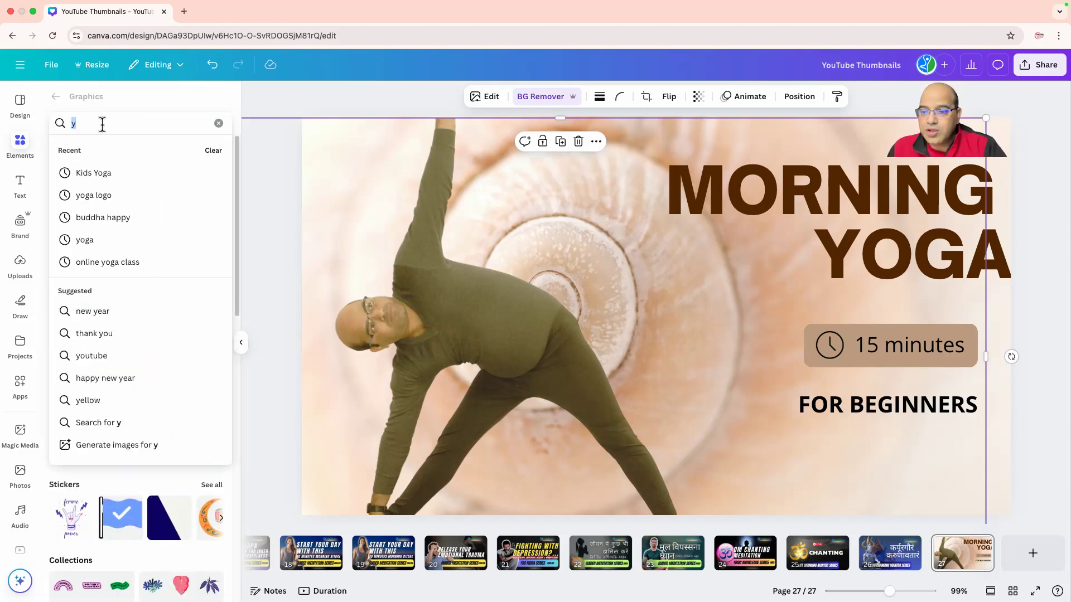
pyautogui.press('BackSpace')
pyautogui.write('pas')
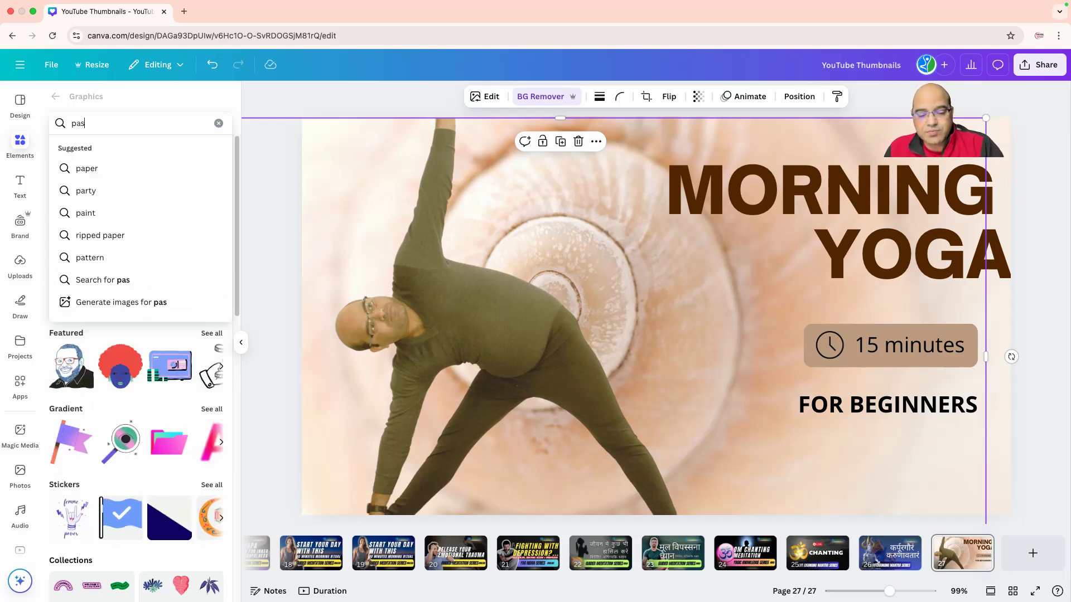
pyautogui.write('chimottanasa')
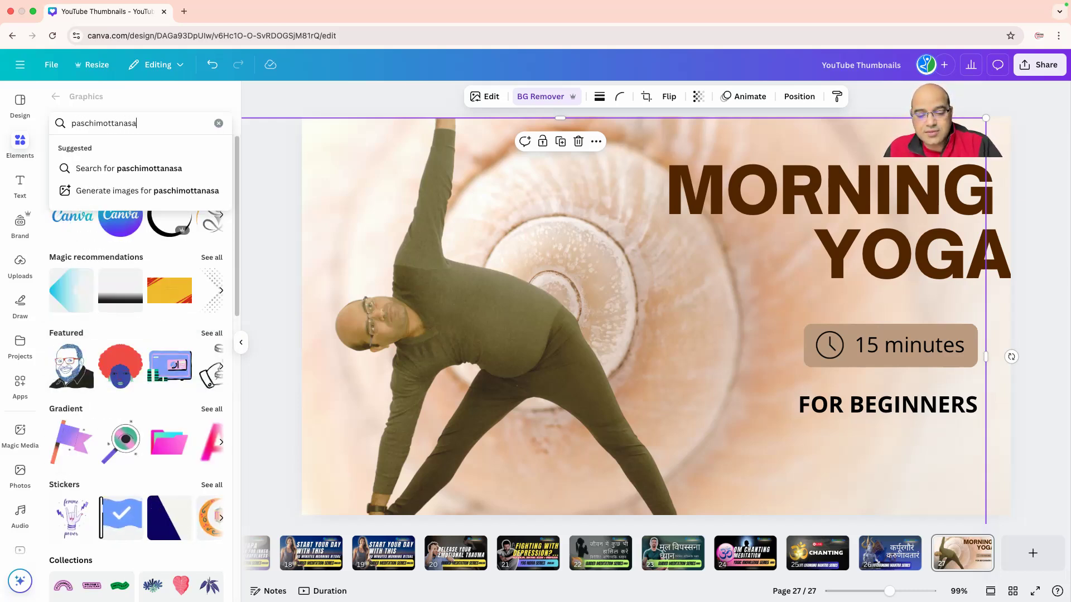
pyautogui.write('na')
pyautogui.press('Return')
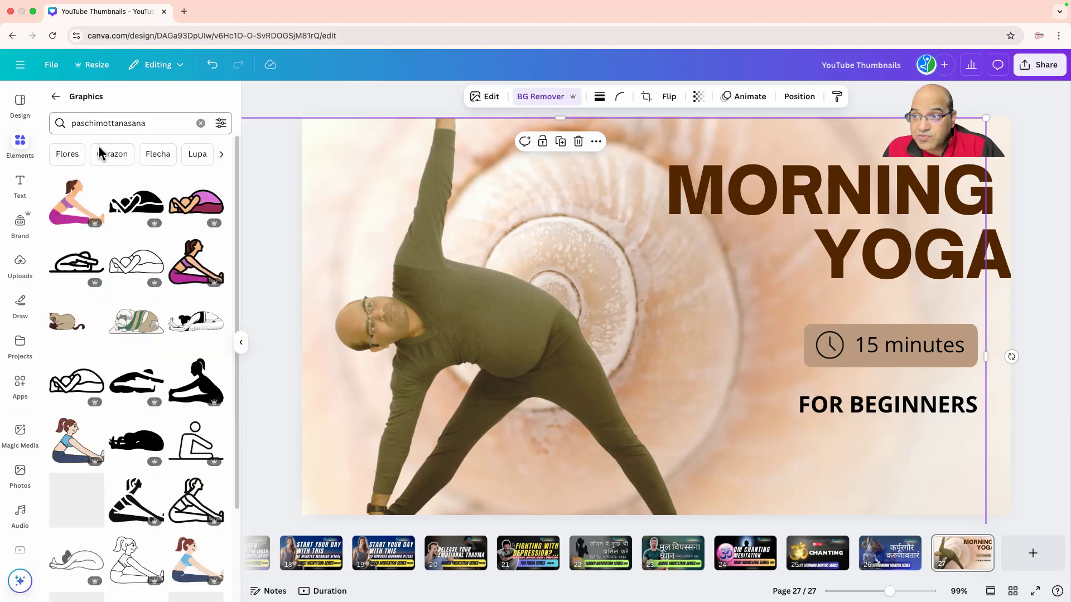
# Add the black outline graphic of a seated forward bend and place it, scaled down, beneath FOR BEGINNERS
pyautogui.click(130, 270)
pyautogui.moveTo(604, 342); pyautogui.dragTo(822, 461)
pyautogui.moveTo(711, 393); pyautogui.dragTo(794, 427)
# Delete the photo cutout of the man in the triangle pose from the page
pyautogui.click(610, 358)
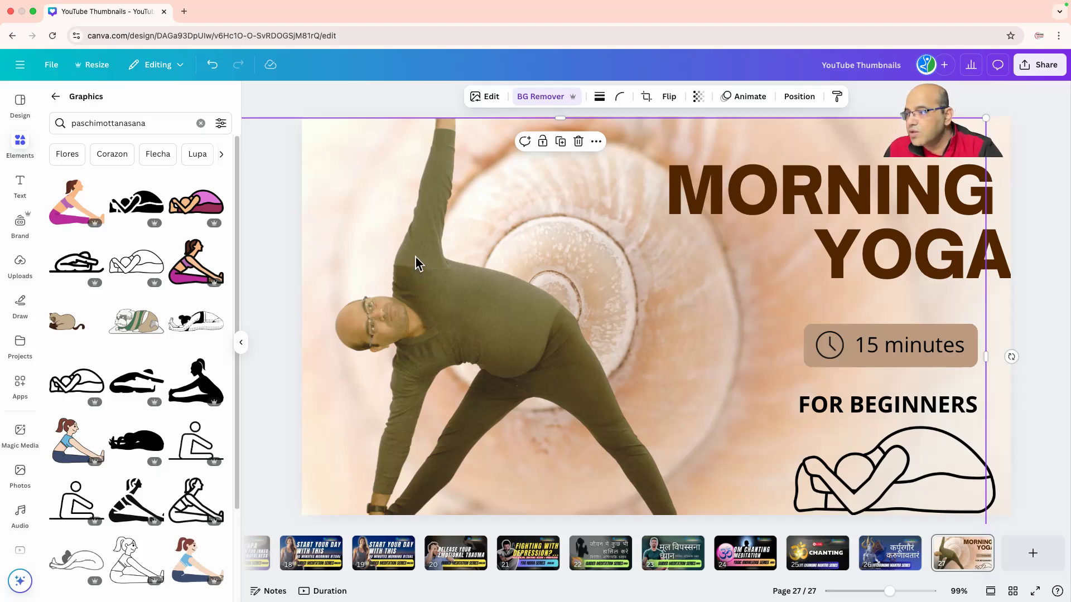
pyautogui.press('Delete')
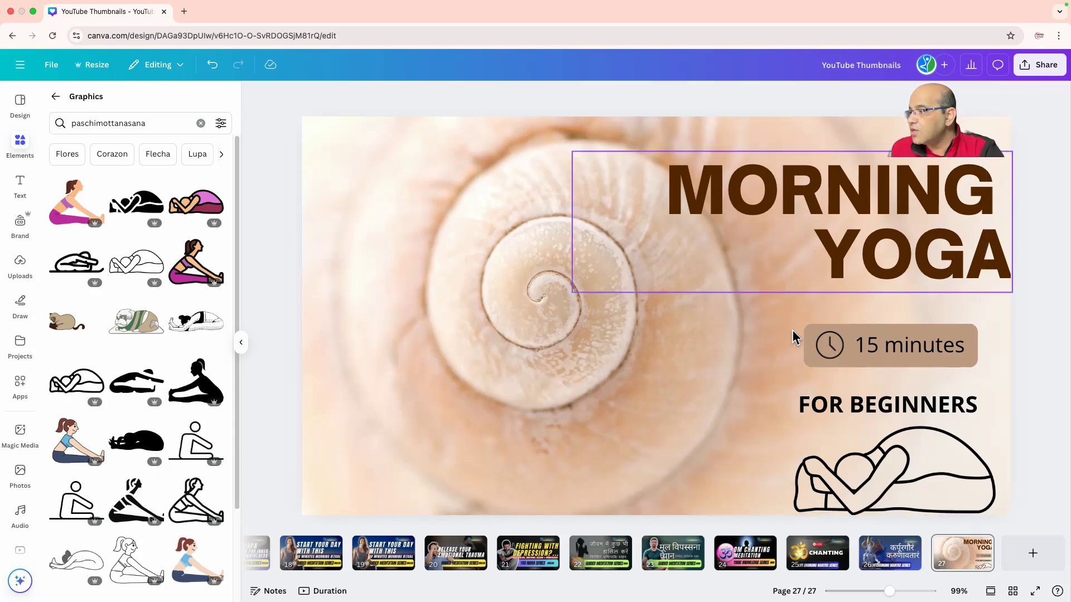
# Enlarge the outline forward-bend graphic over the spiral shell, then replace it with the solid black forward-bend silhouette
pyautogui.moveTo(804, 433); pyautogui.dragTo(480, 288)
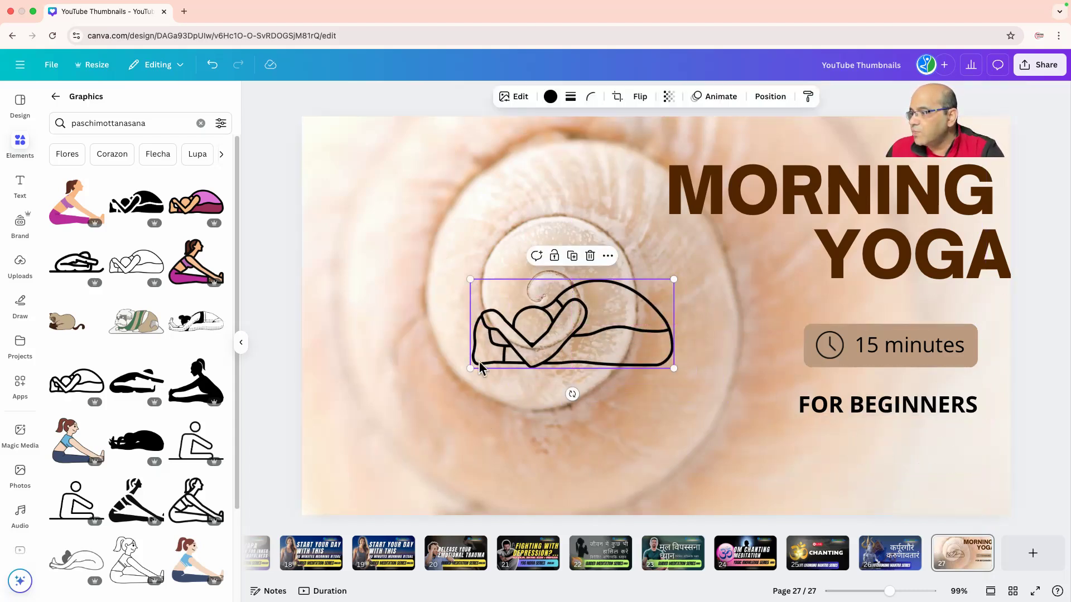
pyautogui.moveTo(467, 368); pyautogui.dragTo(365, 414)
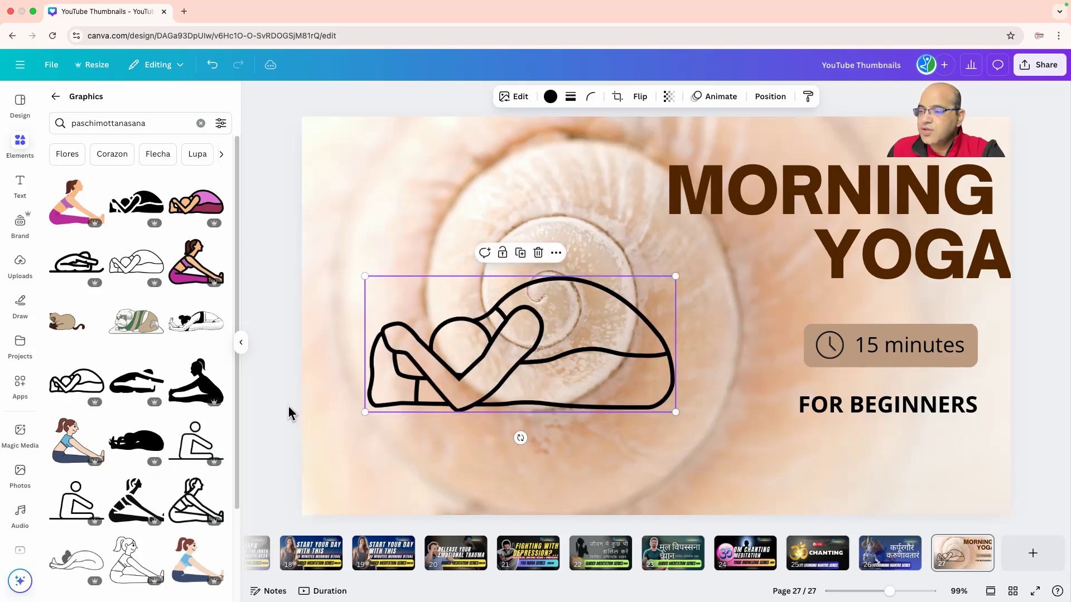
pyautogui.click(142, 385)
pyautogui.click(469, 397)
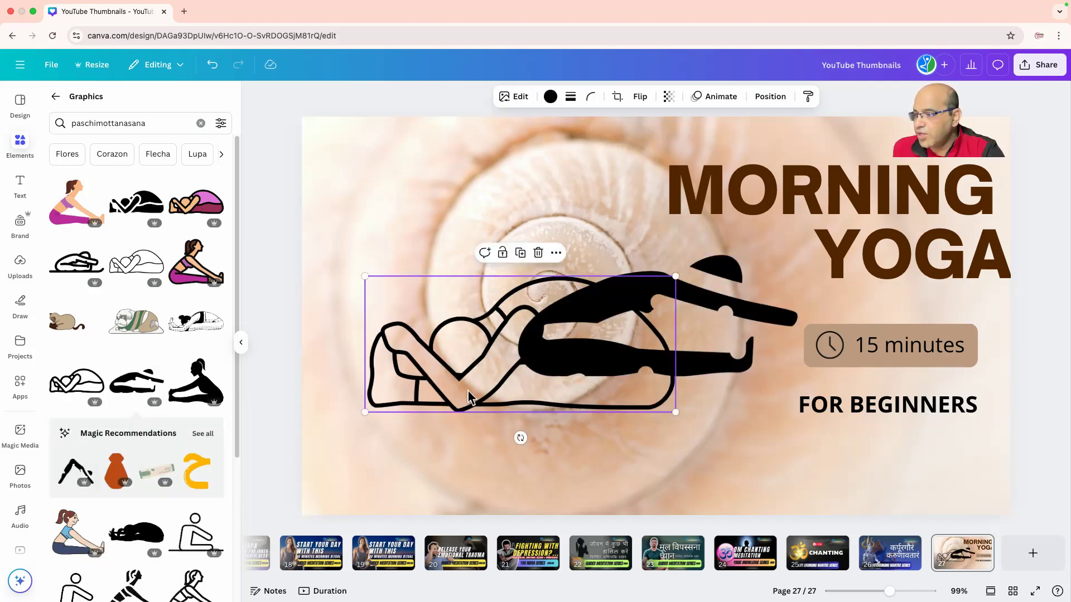
pyautogui.press('Delete')
pyautogui.moveTo(622, 364); pyautogui.dragTo(557, 387)
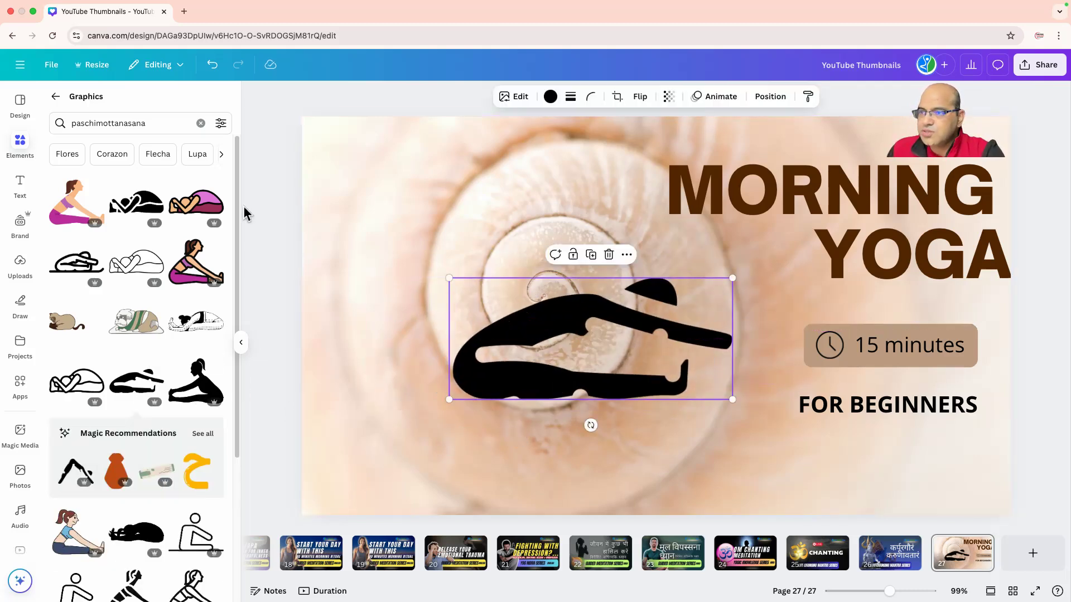
# Search the graphics for "surya namaskar" and delete the seated forward-bend silhouette from the page
pyautogui.click(109, 122)
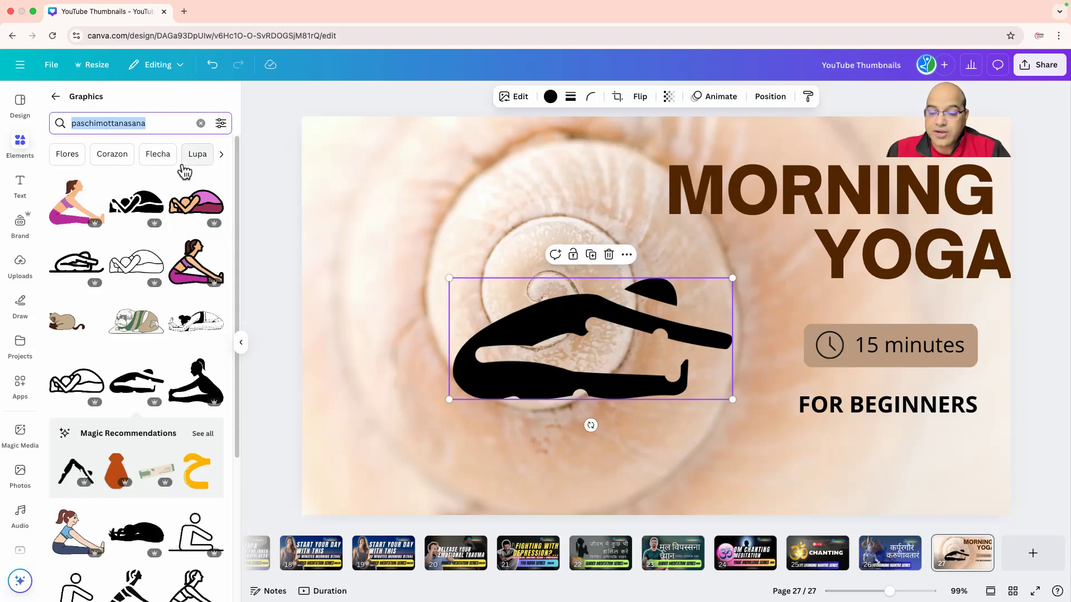
pyautogui.press('BackSpace')
pyautogui.write('sur')
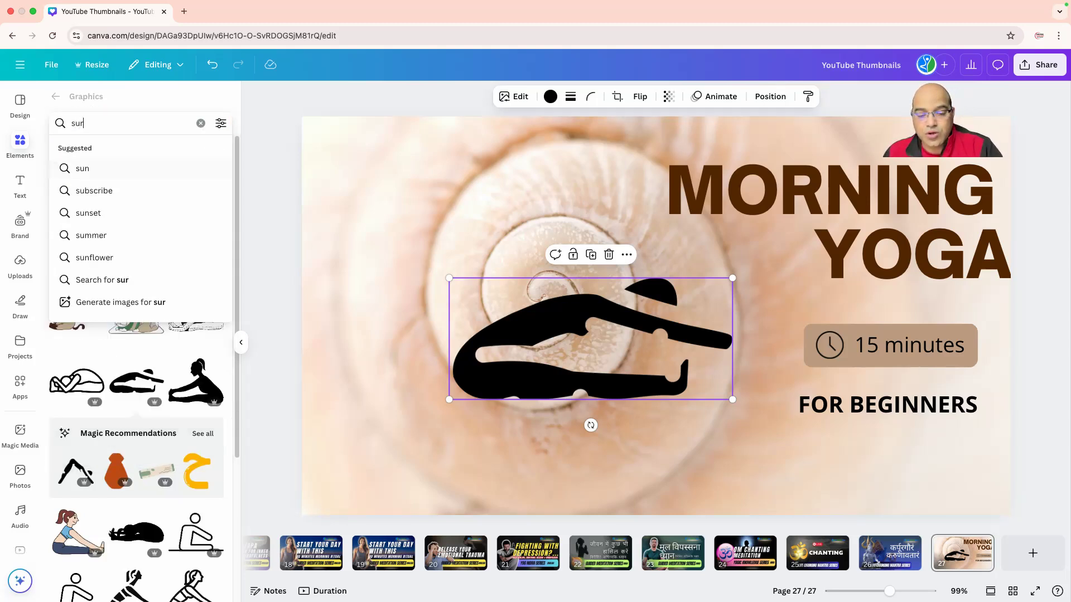
pyautogui.write('ya nam')
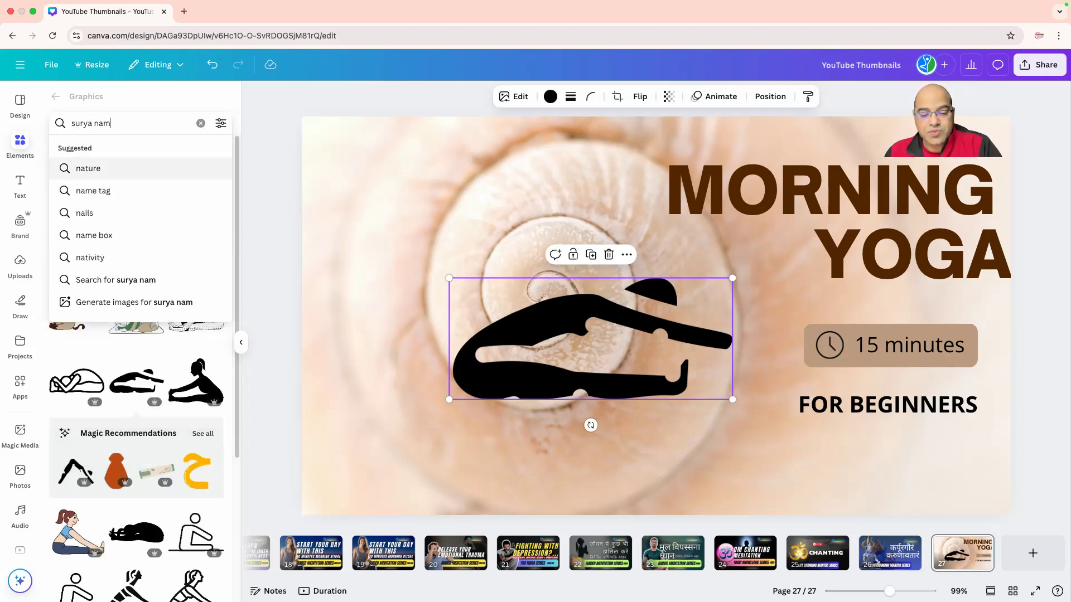
pyautogui.write('askar')
pyautogui.press('Return')
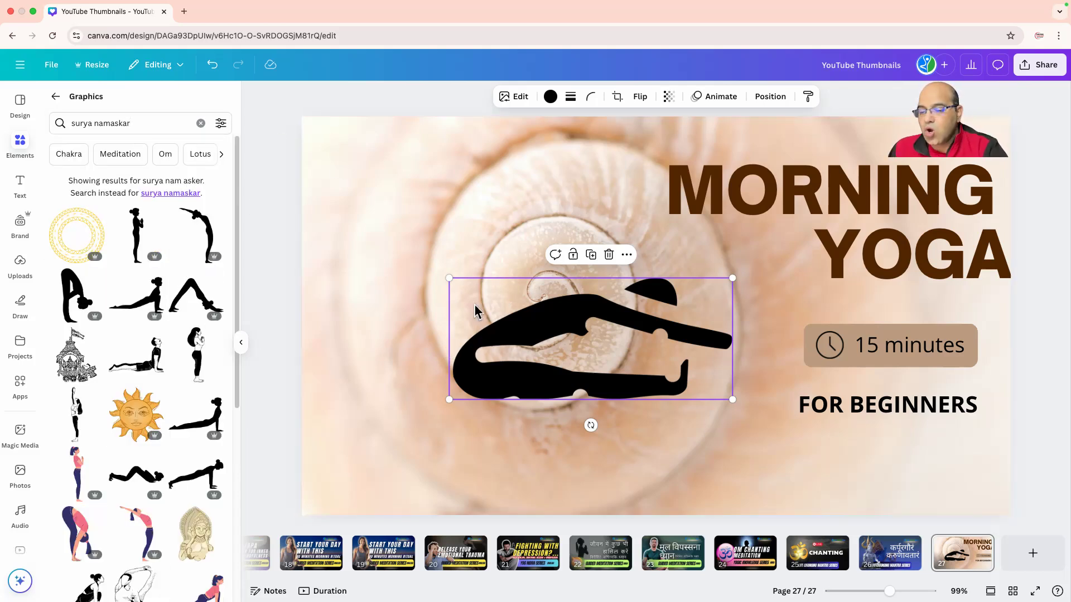
pyautogui.press('Delete')
# Add the orange sun-face graphic from the results, shrink it and place it over the centre of the spiral shell
pyautogui.scroll(-5, 122, 435)
pyautogui.scroll(-2, 122, 435)
pyautogui.scroll(-3, 158, 360)
pyautogui.scroll(2, 173, 264)
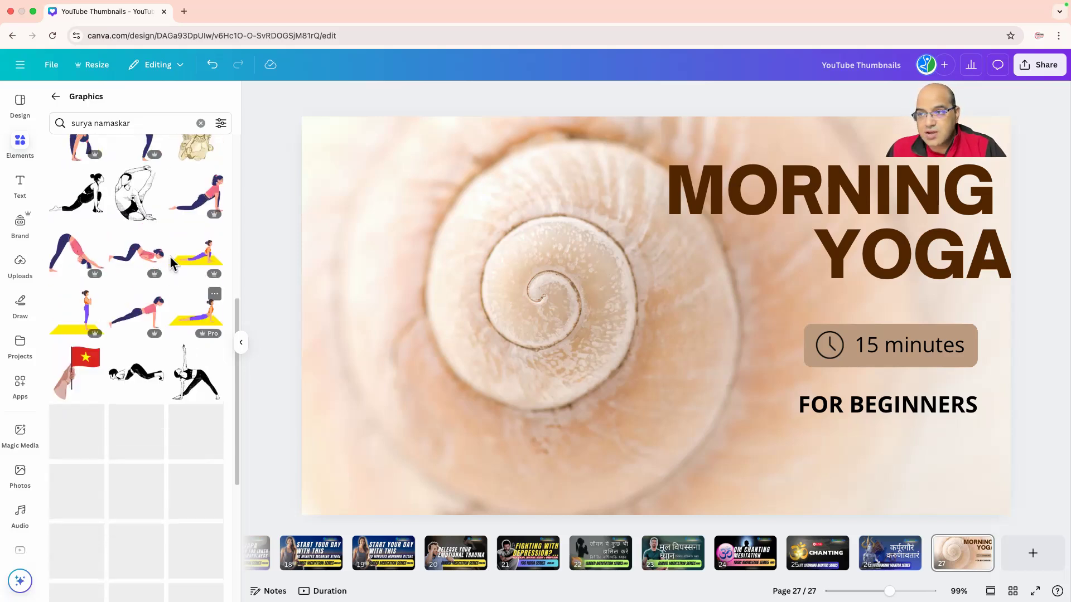
pyautogui.scroll(7, 170, 256)
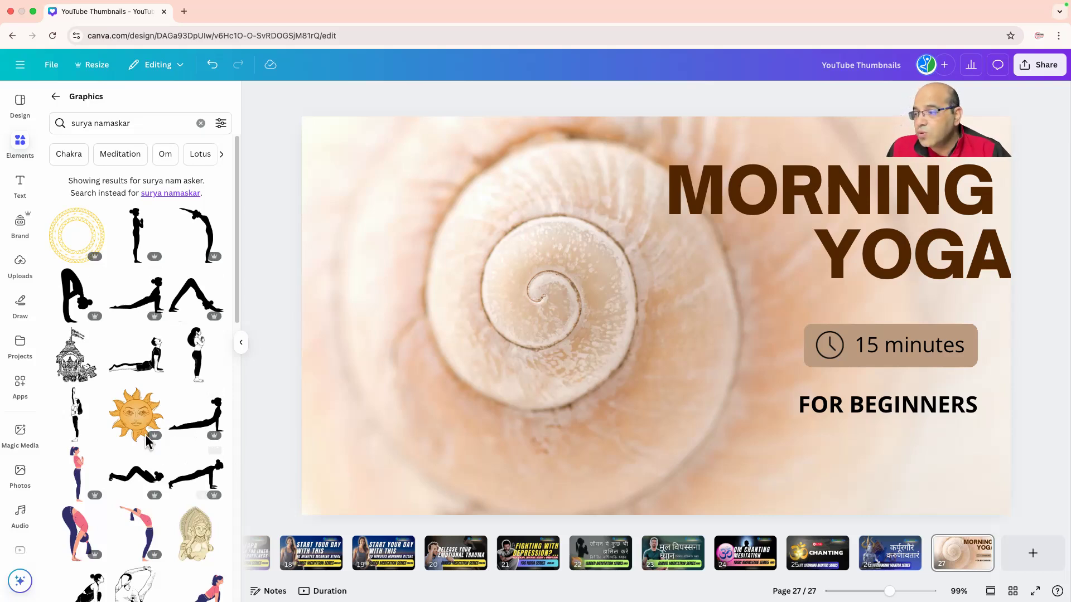
pyautogui.moveTo(137, 426); pyautogui.dragTo(540, 300)
pyautogui.moveTo(444, 217); pyautogui.dragTo(518, 292)
pyautogui.moveTo(565, 363); pyautogui.dragTo(564, 322)
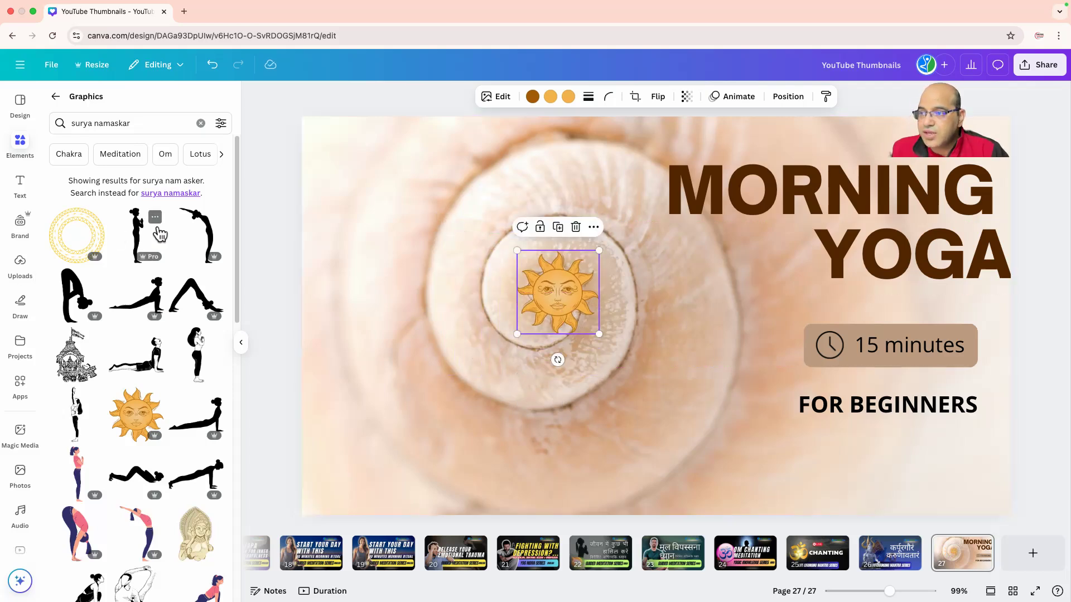
# Add the standing prayer-pose silhouette near the page's top edge and move the sun graphic directly below its feet
pyautogui.click(135, 228)
pyautogui.moveTo(669, 295); pyautogui.dragTo(546, 180)
pyautogui.click(570, 309)
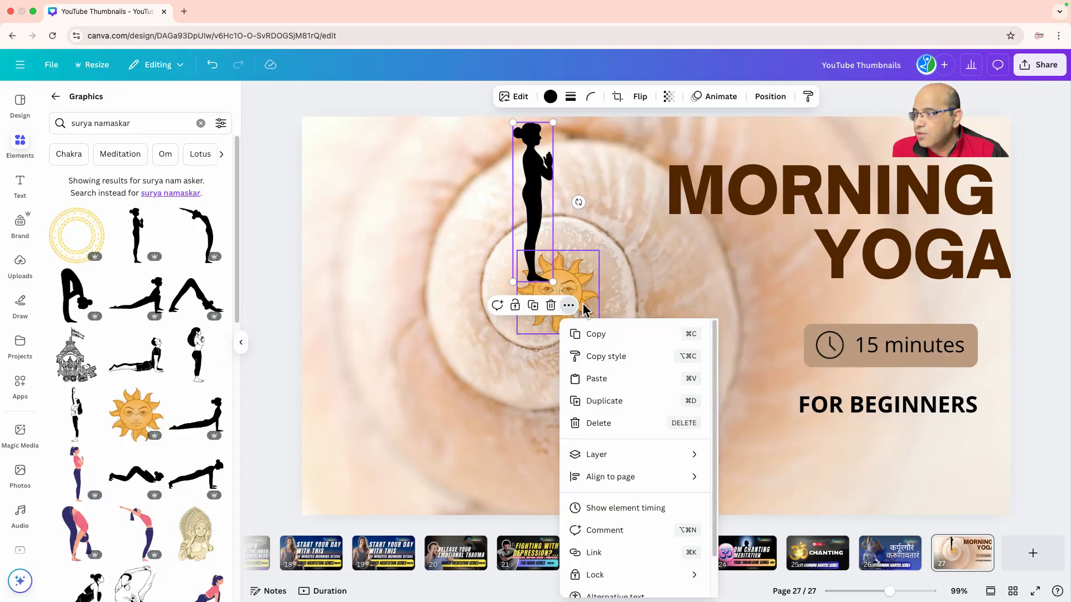
pyautogui.click(578, 282)
pyautogui.moveTo(564, 302); pyautogui.dragTo(538, 335)
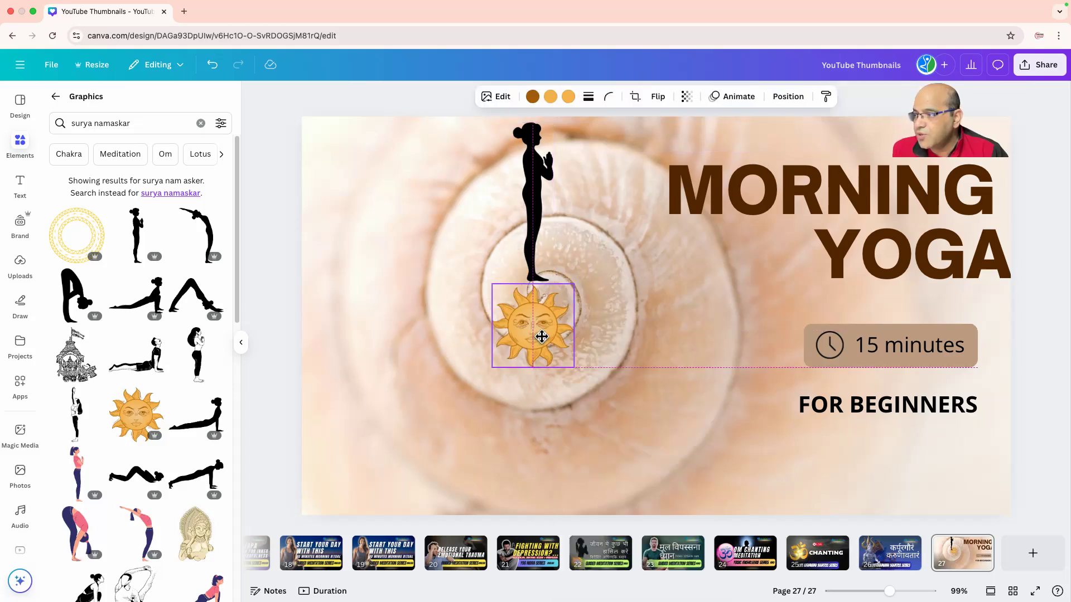
# Try adding the backbend, forward-bend and low-lunge silhouettes, placing them around the sun graphic
pyautogui.click(196, 234)
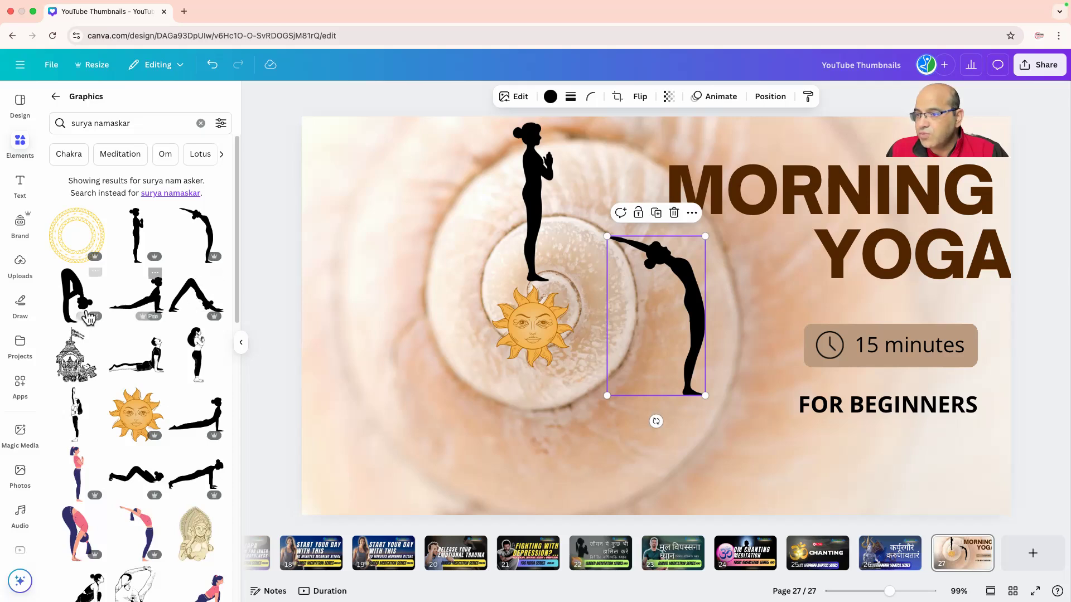
pyautogui.click(76, 296)
pyautogui.moveTo(661, 315); pyautogui.dragTo(619, 444)
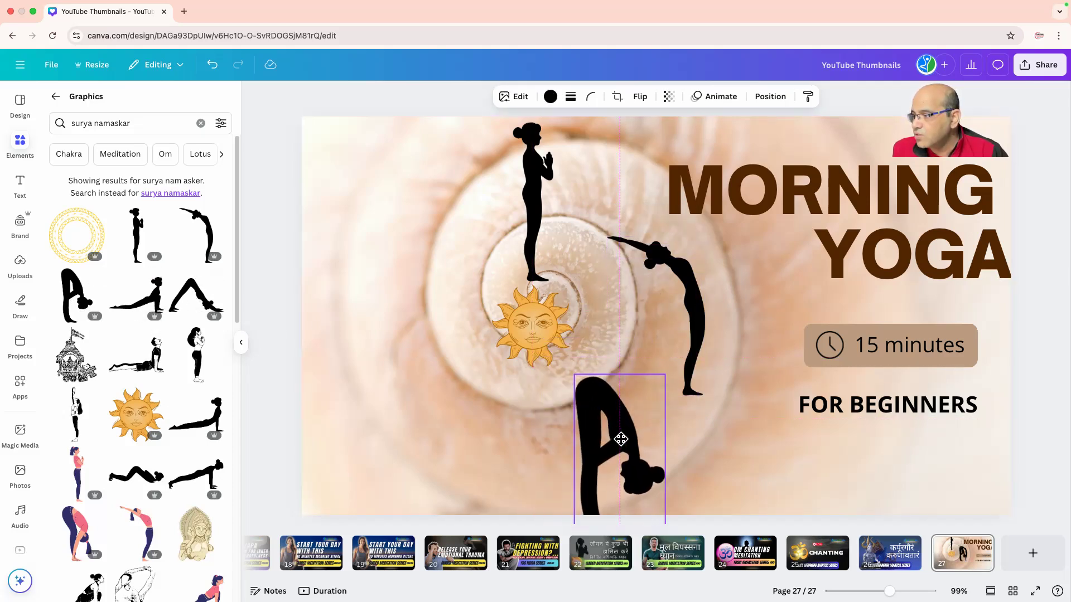
pyautogui.click(159, 312)
pyautogui.moveTo(739, 348); pyautogui.dragTo(496, 460)
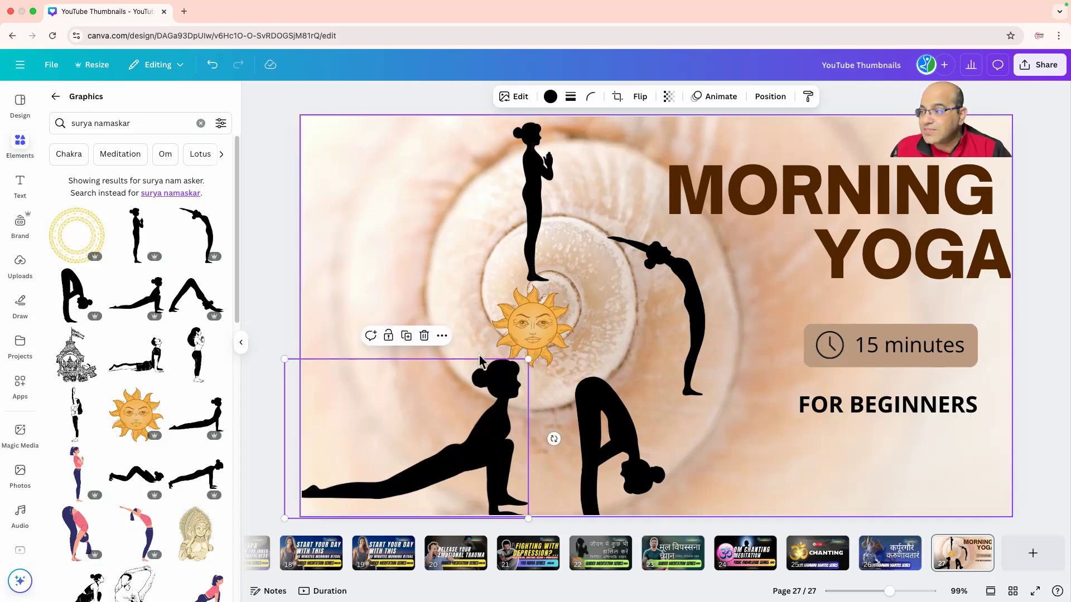
# Undo adding and placing the backbend, forward-bend and low-lunge silhouettes
pyautogui.press('super+z')
pyautogui.press('super+z')
pyautogui.press('super+z')
pyautogui.press('super+z')
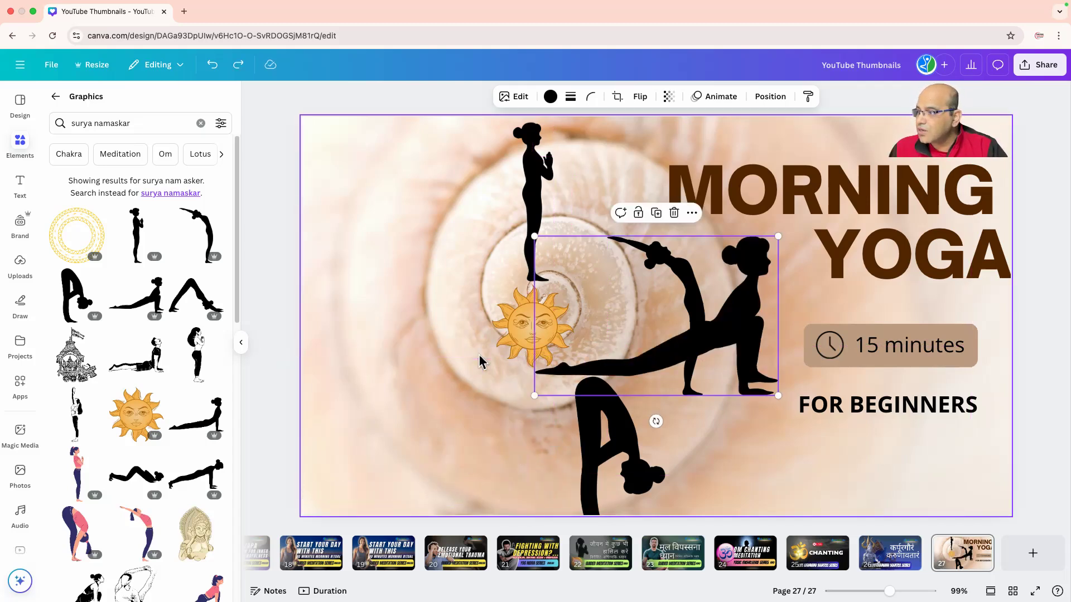
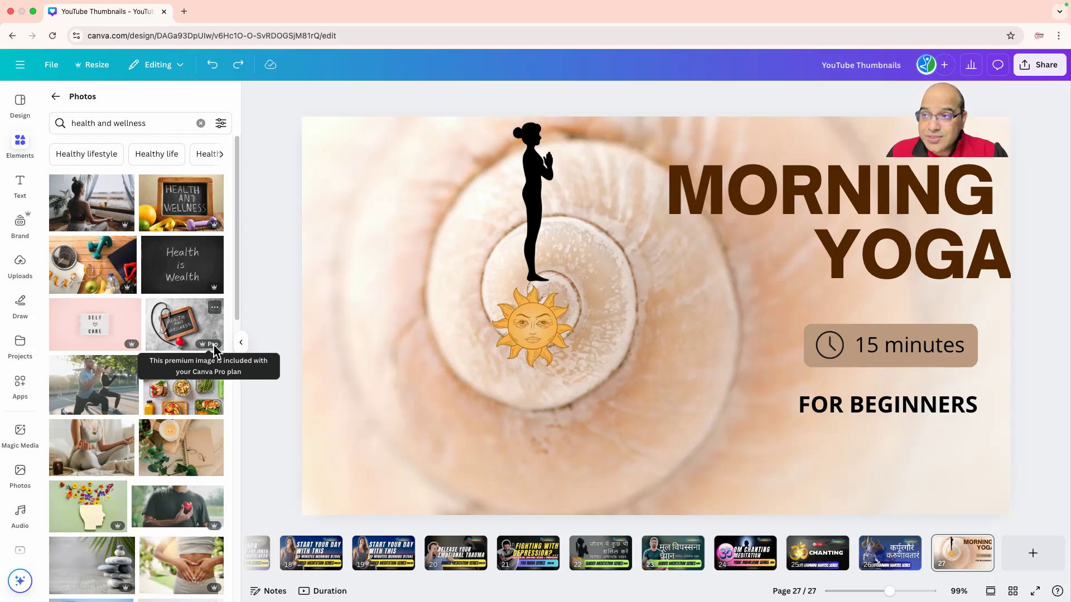
# From the Polls & Quizzes elements, add the "Write a problem with one solution" quiz to the page and delete it
pyautogui.click(56, 96)
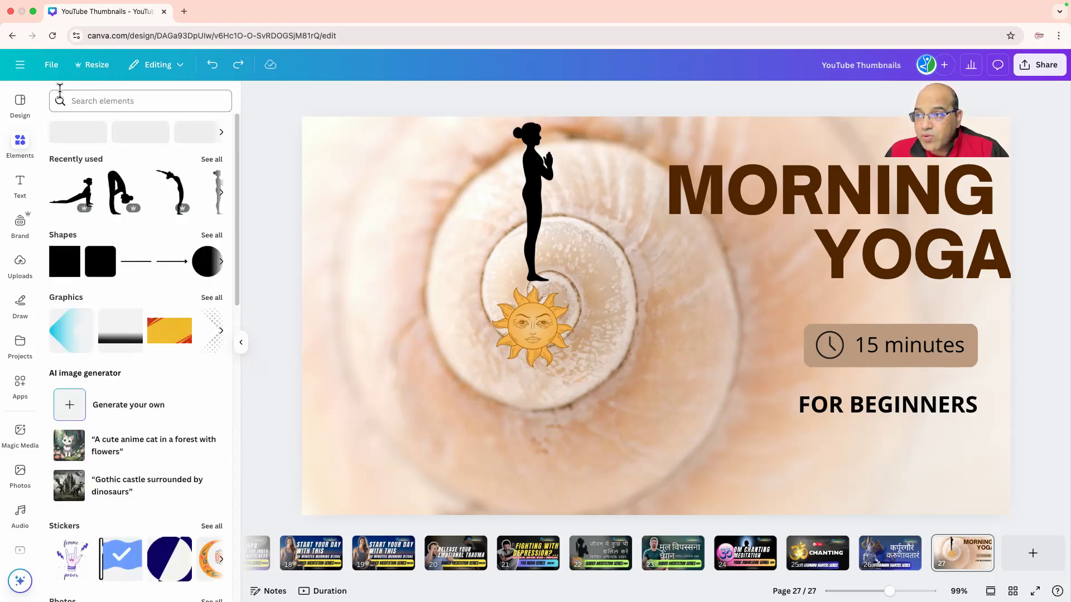
pyautogui.click(110, 106)
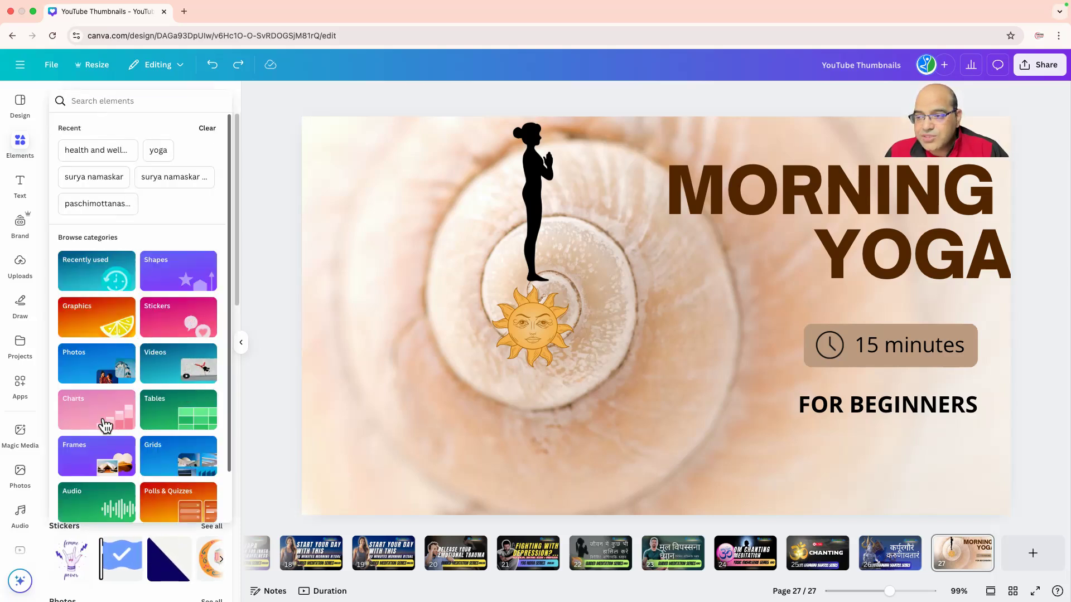
pyautogui.scroll(-1, 103, 423)
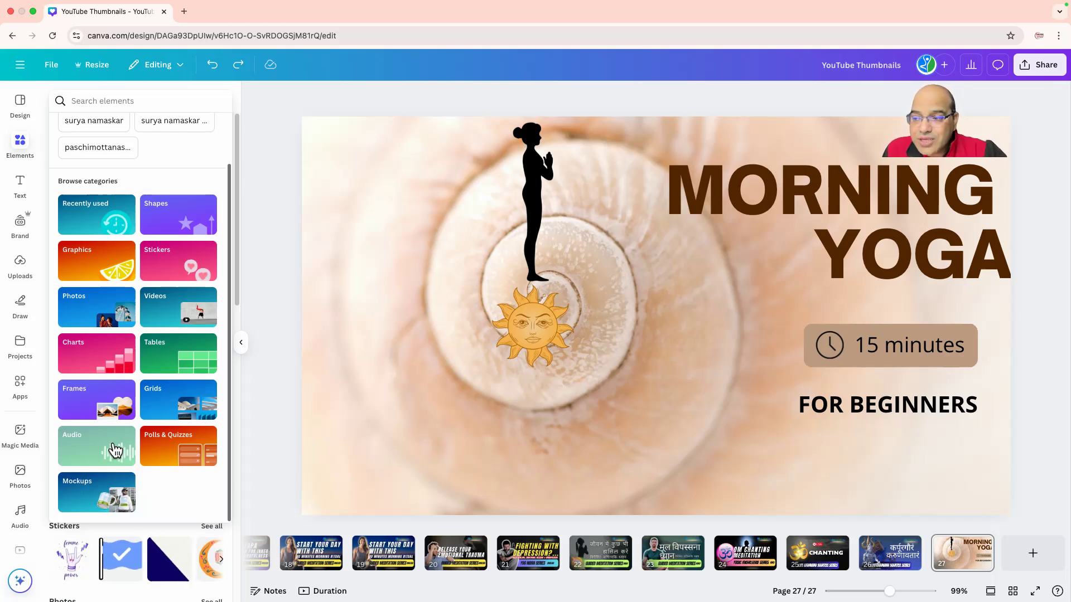
pyautogui.click(180, 460)
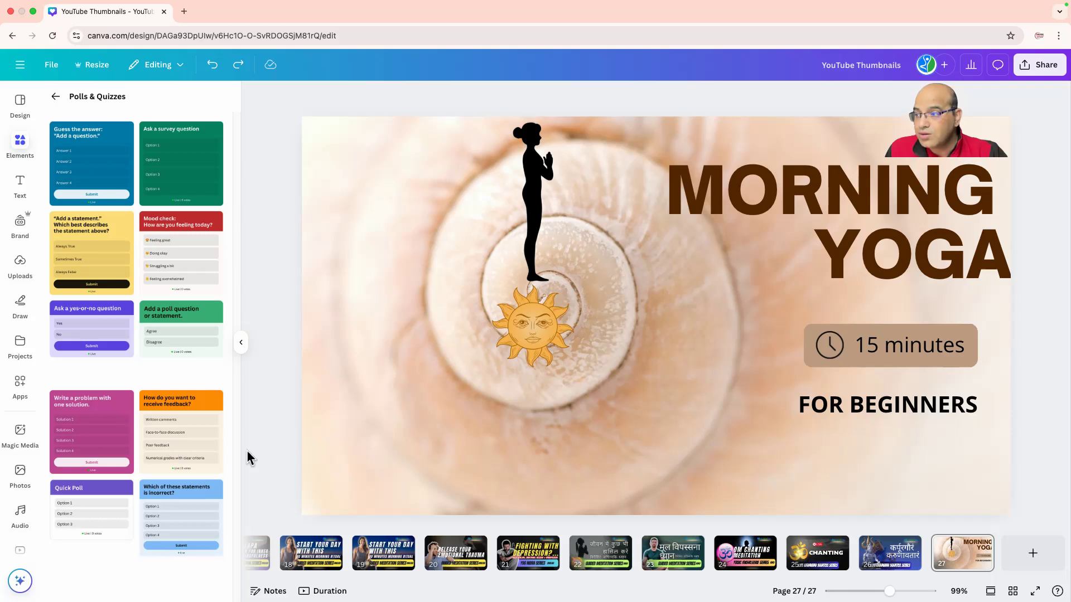
pyautogui.click(130, 439)
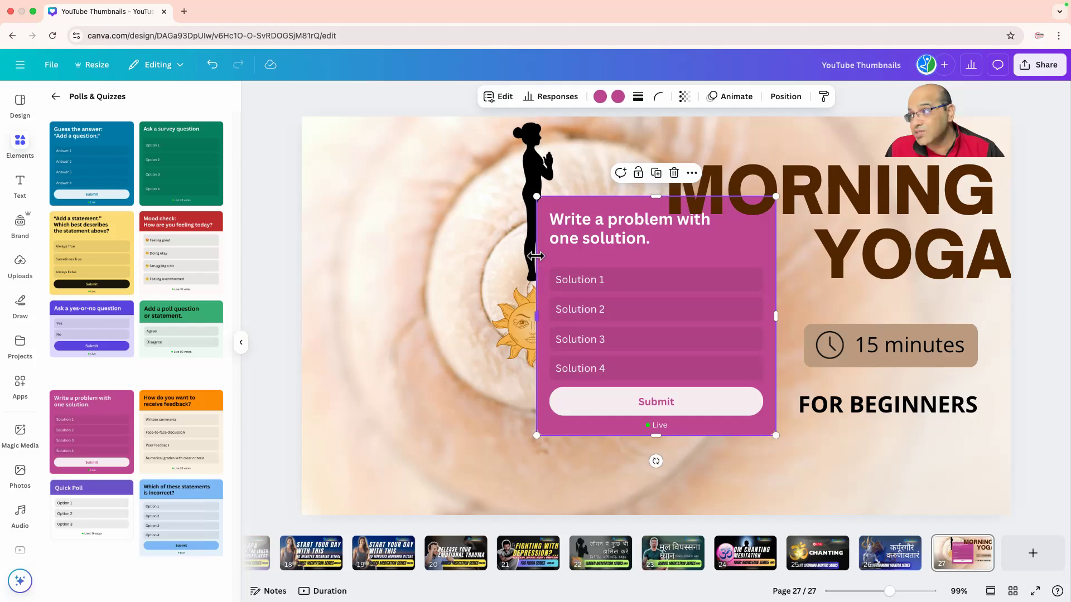
pyautogui.press('Delete')
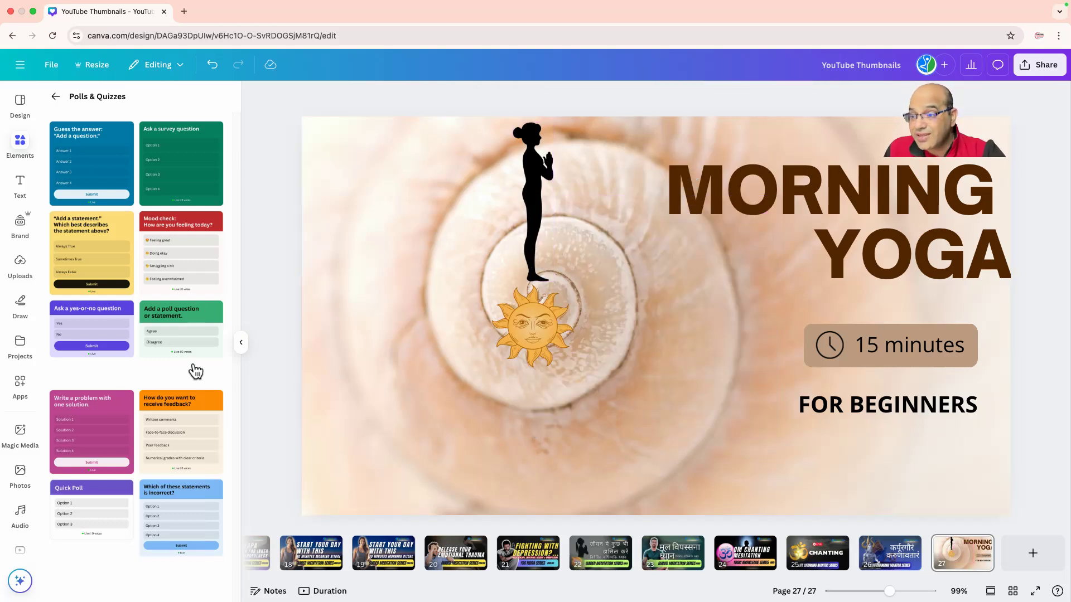
# Open the Mockups element category and look through its mockup groups
pyautogui.click(53, 96)
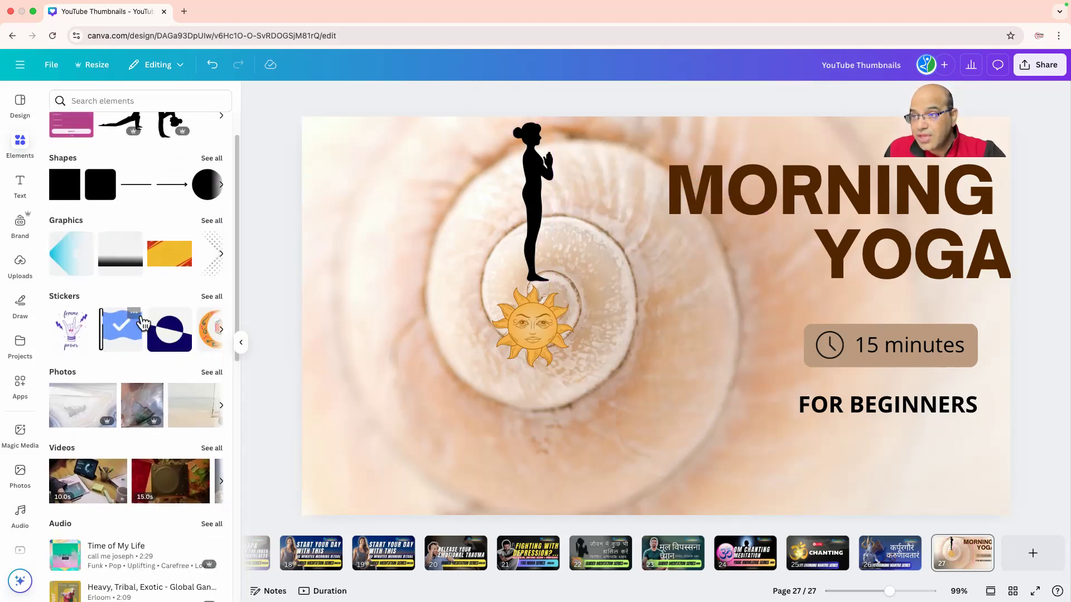
pyautogui.click(97, 103)
pyautogui.scroll(-2, 112, 268)
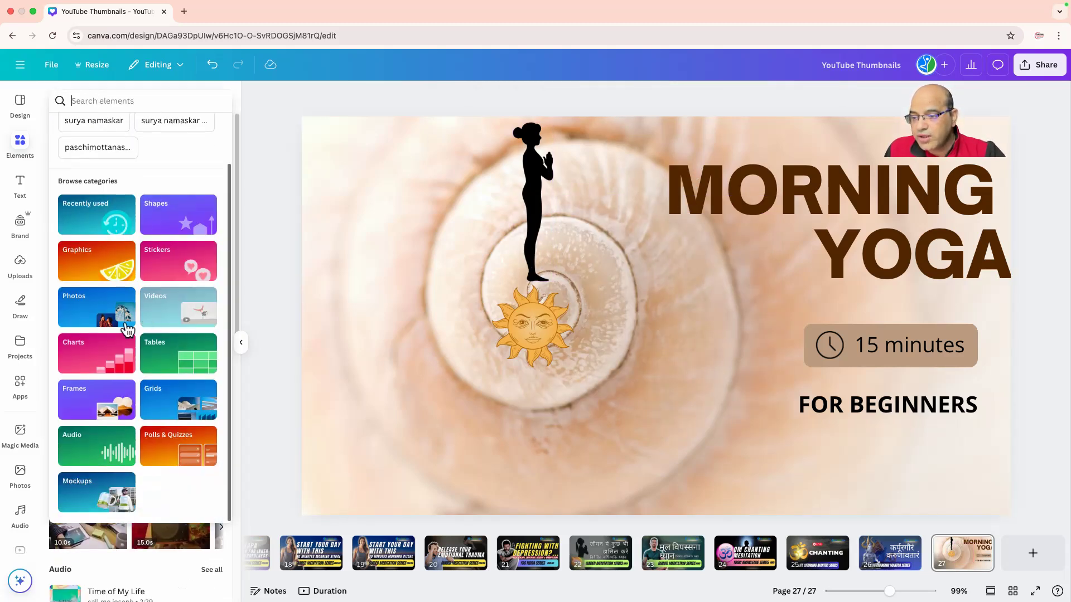
pyautogui.click(99, 495)
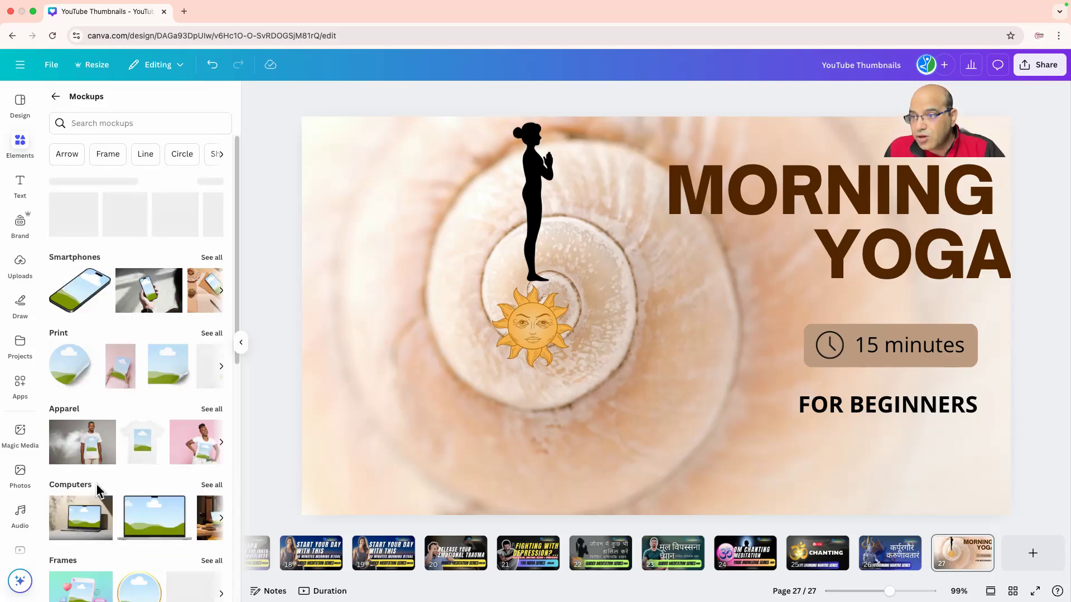
pyautogui.scroll(-7, 178, 439)
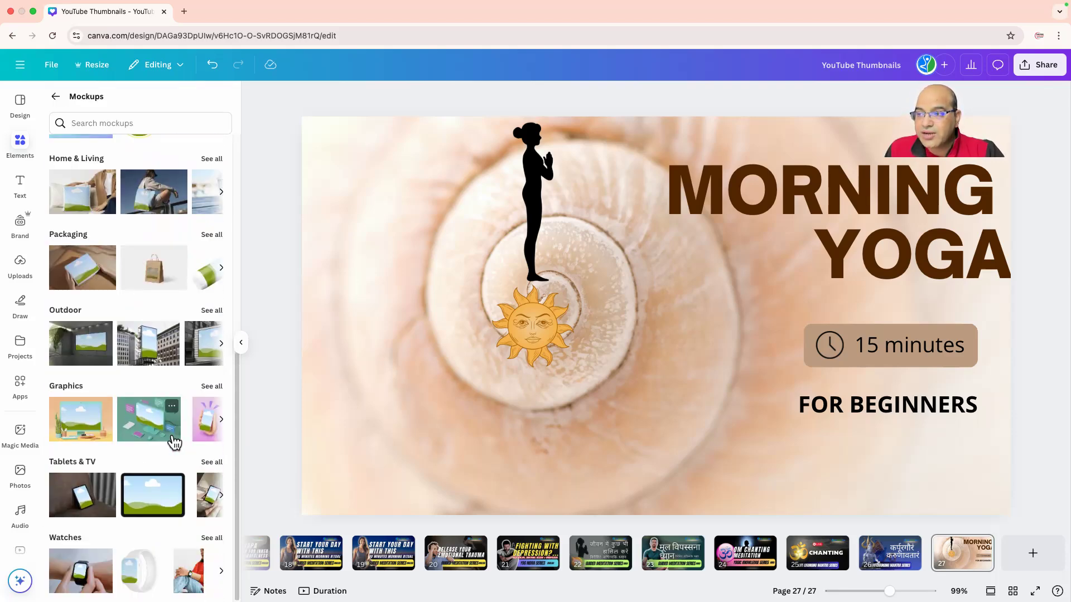
pyautogui.scroll(1, 175, 425)
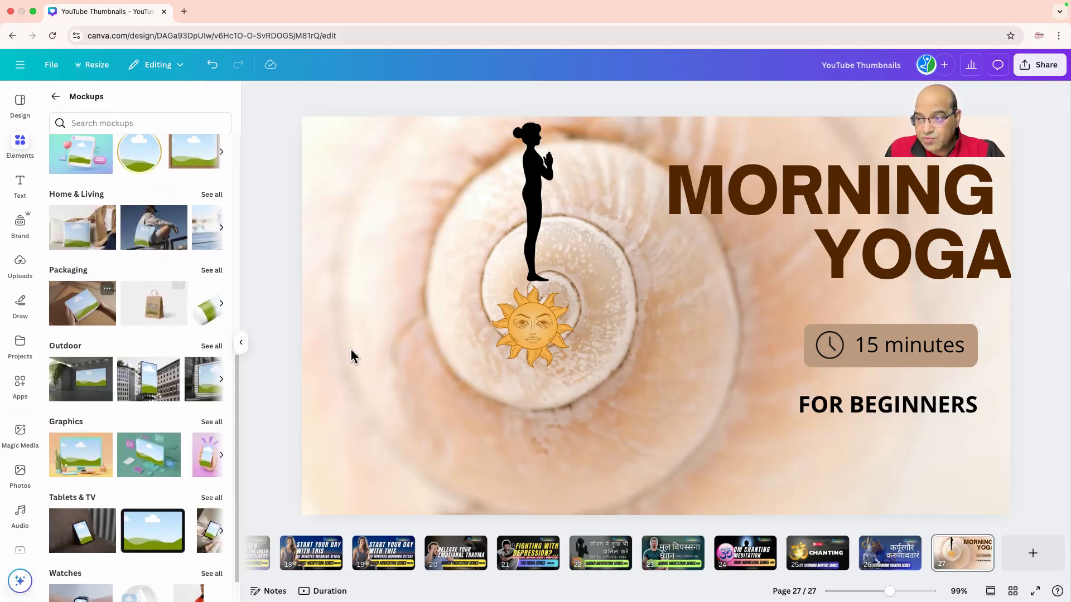
# Add the hand-held box mockup from the Packaging group and fill it with the standing prayer-pose silhouette
pyautogui.click(63, 307)
pyautogui.moveTo(573, 331); pyautogui.dragTo(422, 364)
pyautogui.press('Delete')
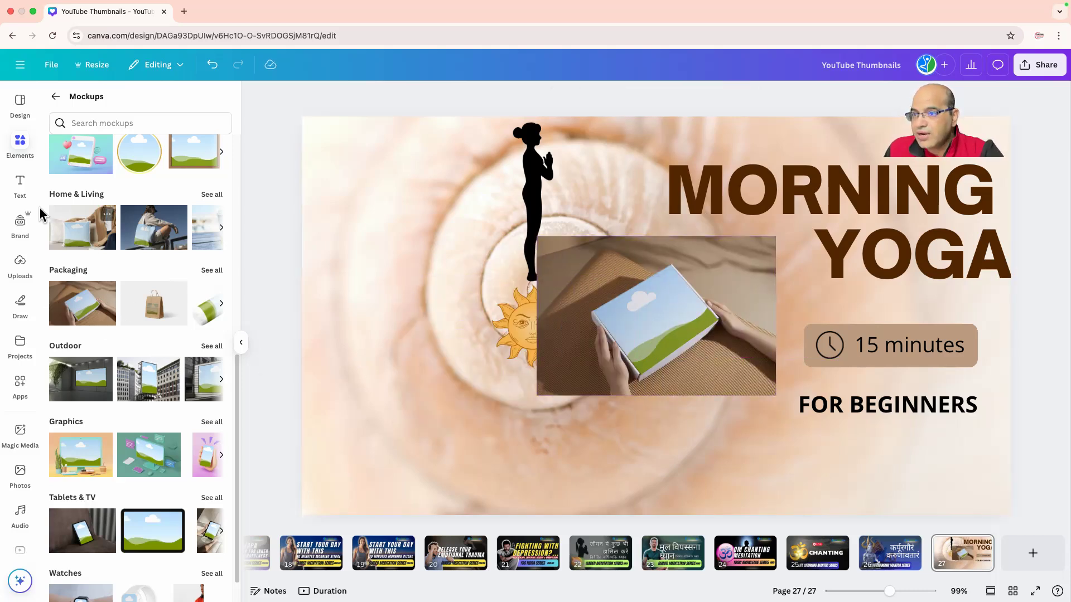
pyautogui.moveTo(539, 192); pyautogui.dragTo(650, 329)
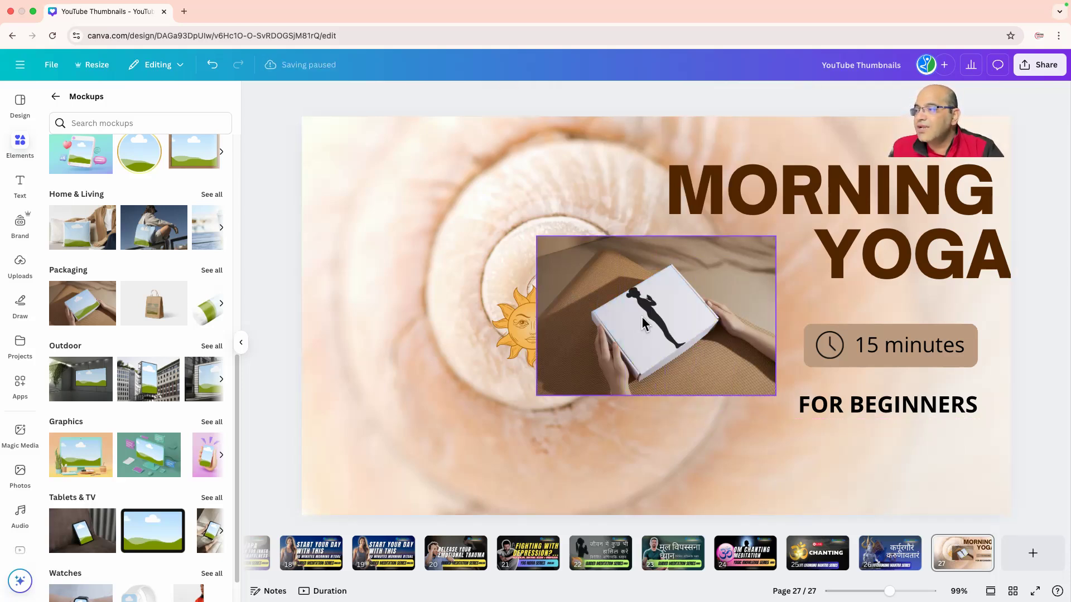
# Delete the box mockup containing the silhouette from the page
pyautogui.click(570, 273)
pyautogui.press('Delete')
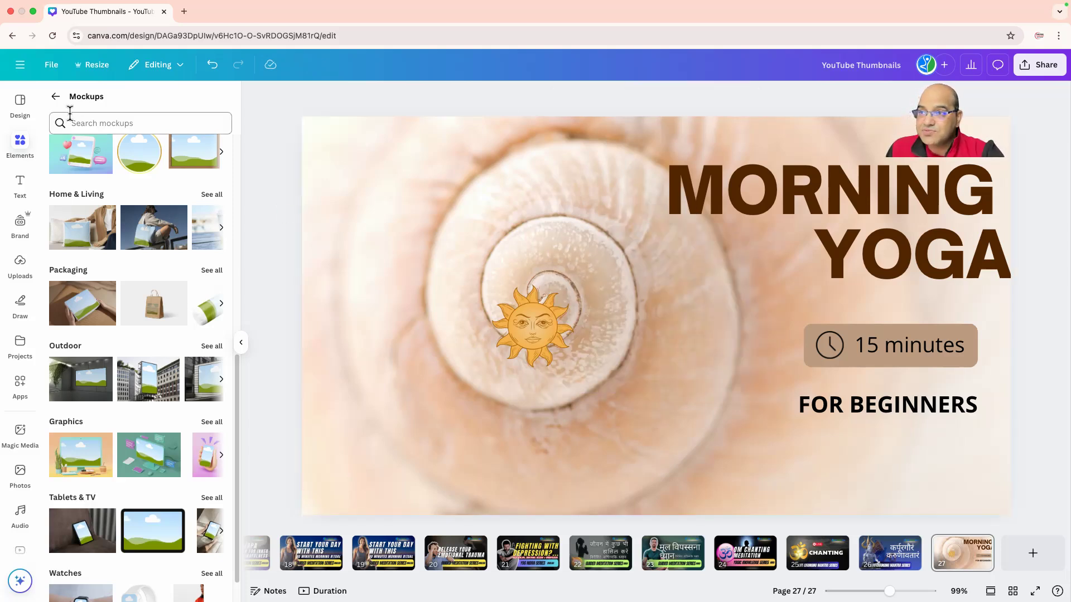
# Search the video elements for "surya namaskar" and return to the main Elements overview
pyautogui.click(55, 96)
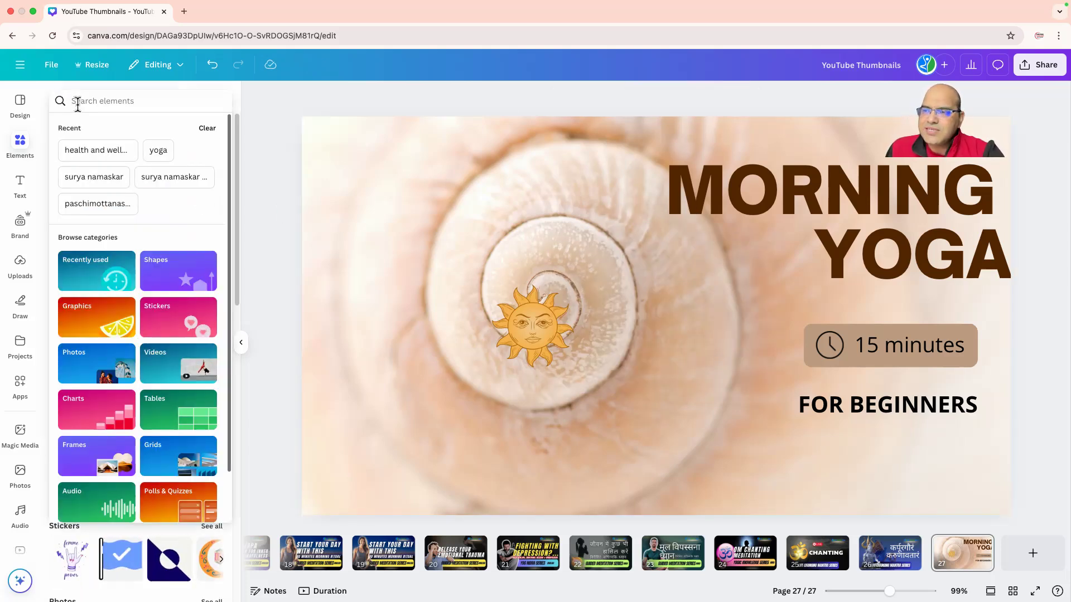
pyautogui.scroll(-2, 125, 334)
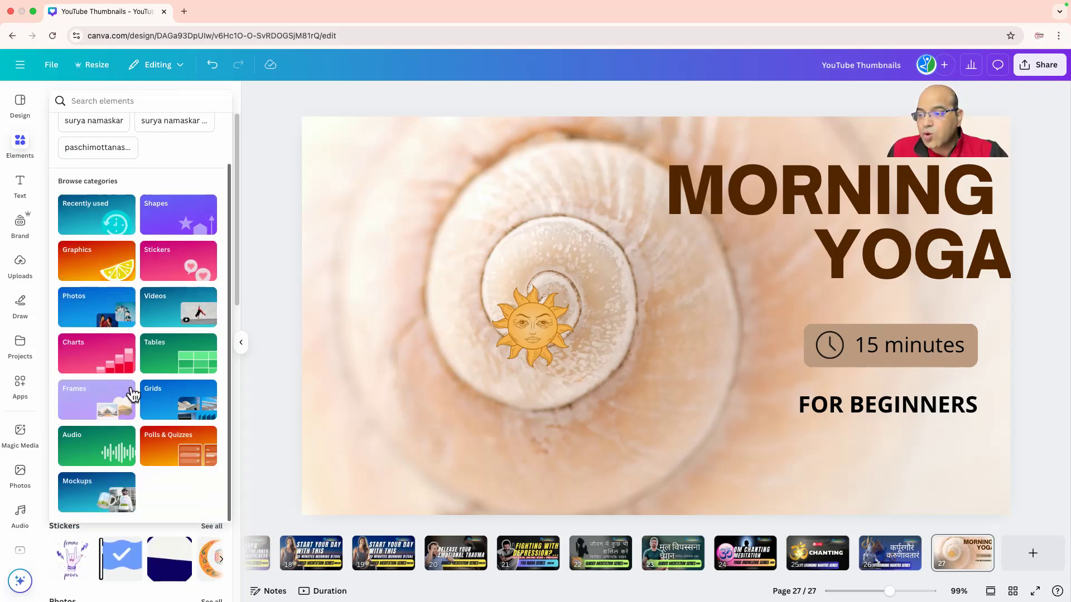
pyautogui.click(162, 306)
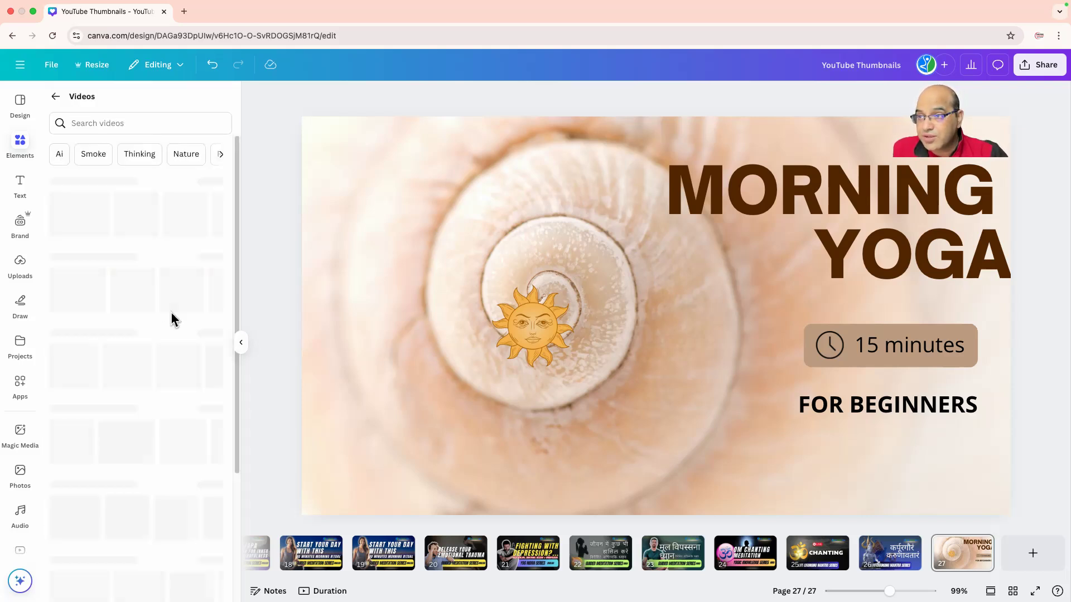
pyautogui.click(88, 116)
pyautogui.write('surya')
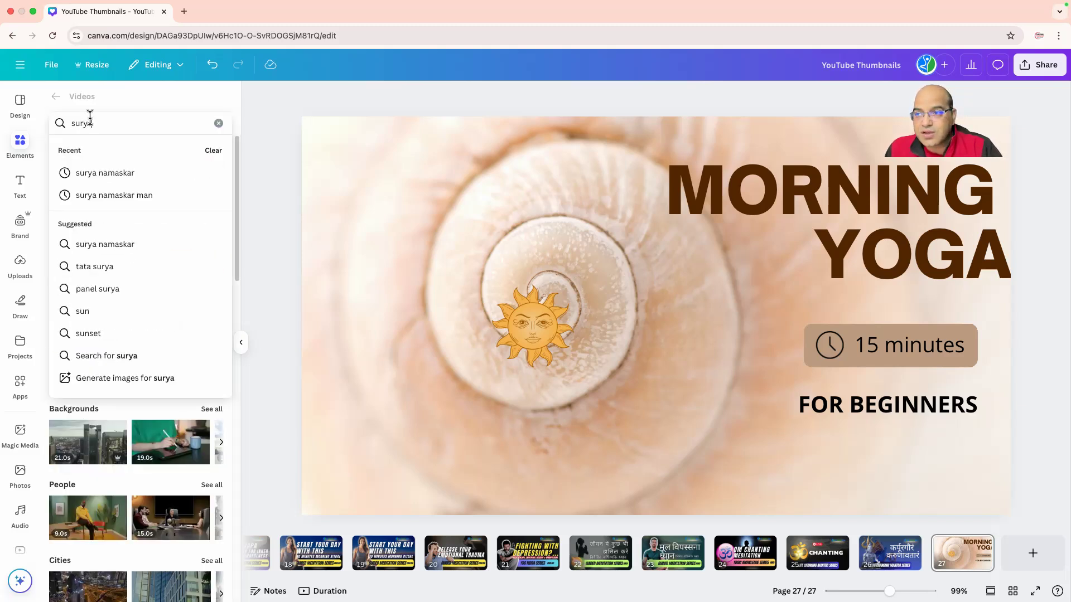
pyautogui.click(95, 172)
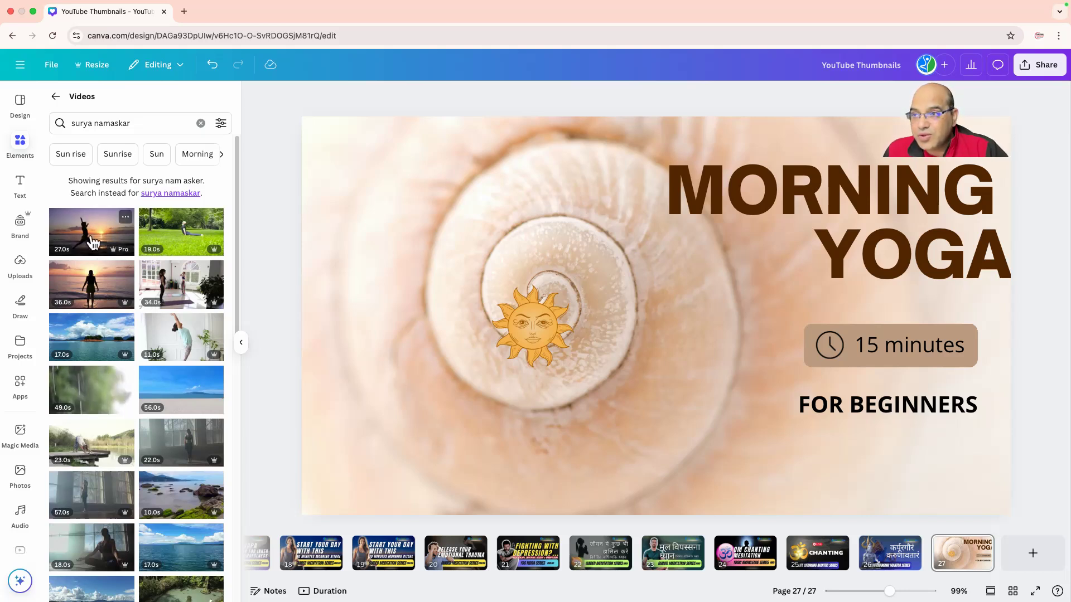
pyautogui.click(52, 98)
pyautogui.click(21, 147)
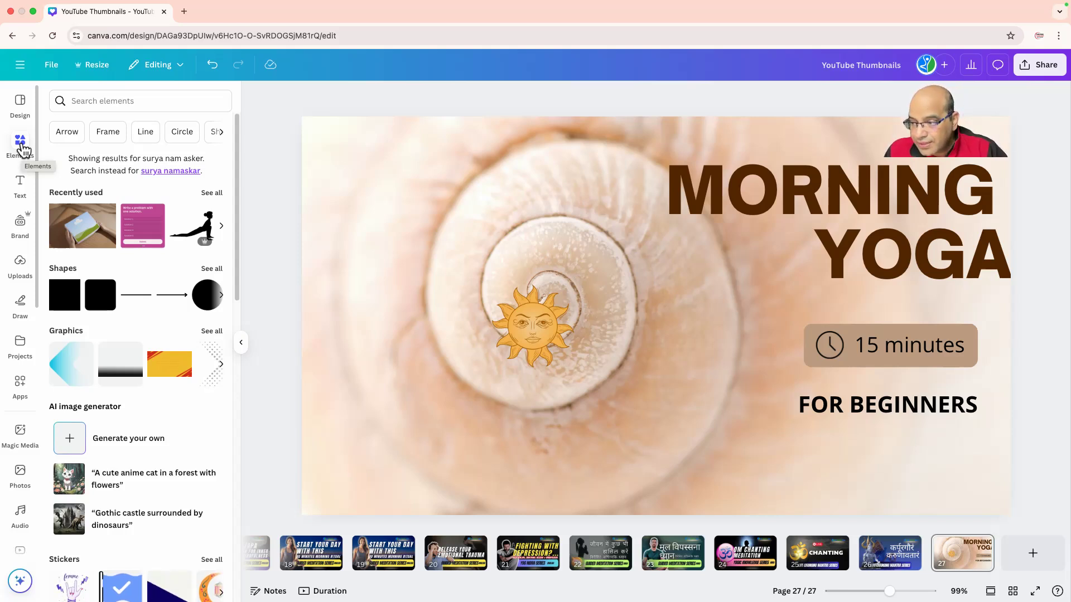
pyautogui.press('super+Tab')
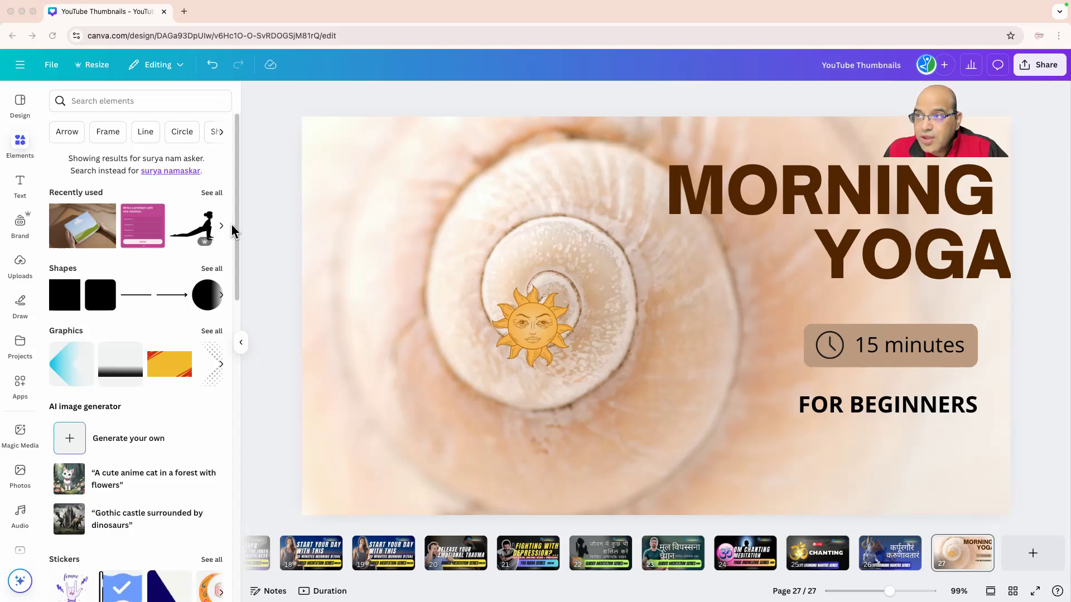
pyautogui.click(355, 75)
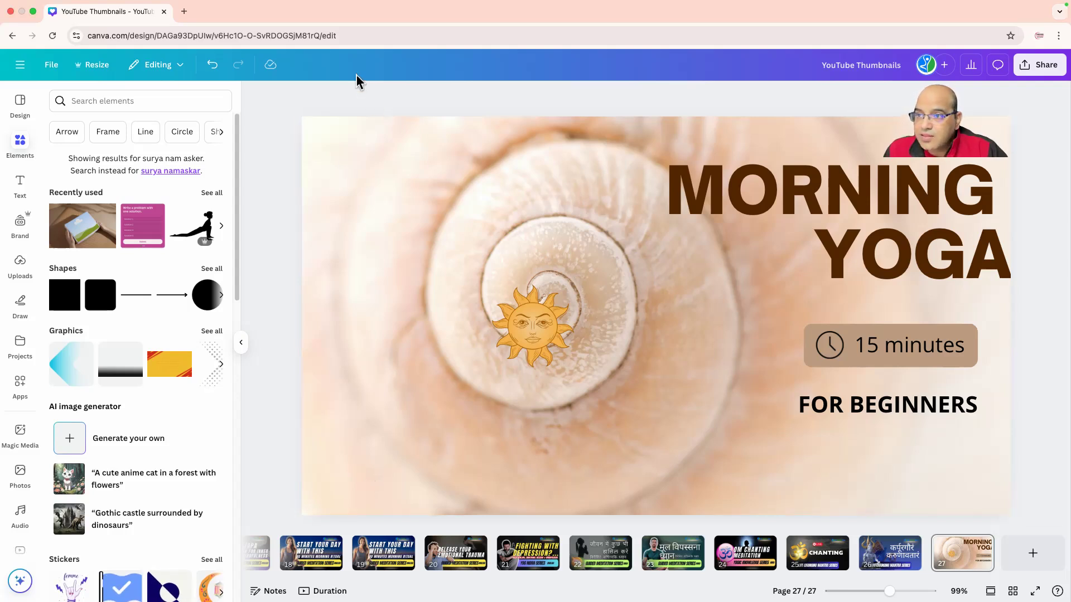
# Generate a text with Magic Write from the prompt "yoga man doing surya namaskar"
pyautogui.click(28, 192)
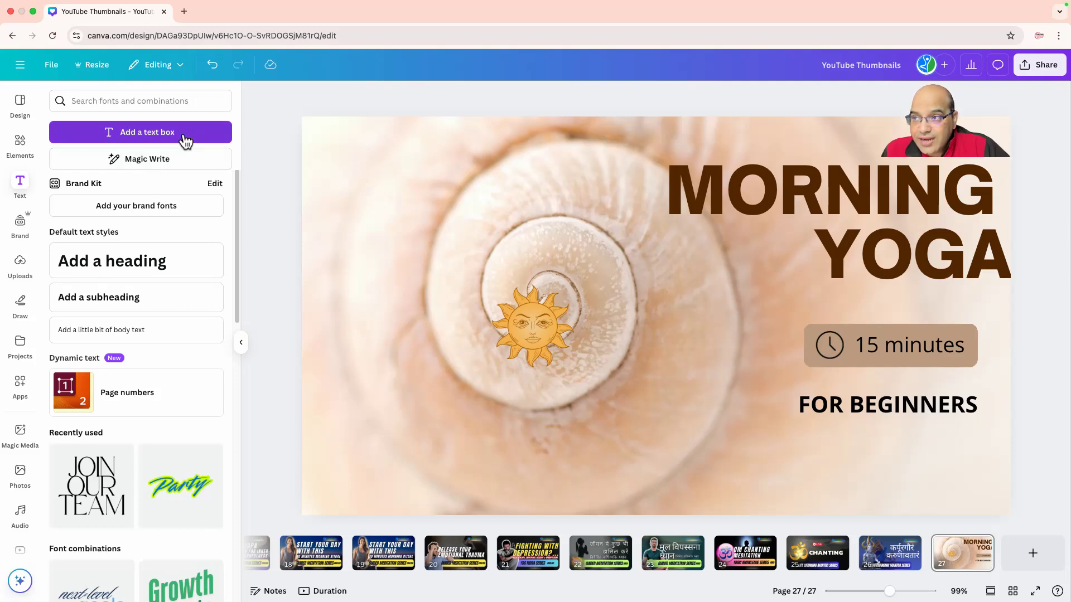
pyautogui.click(176, 174)
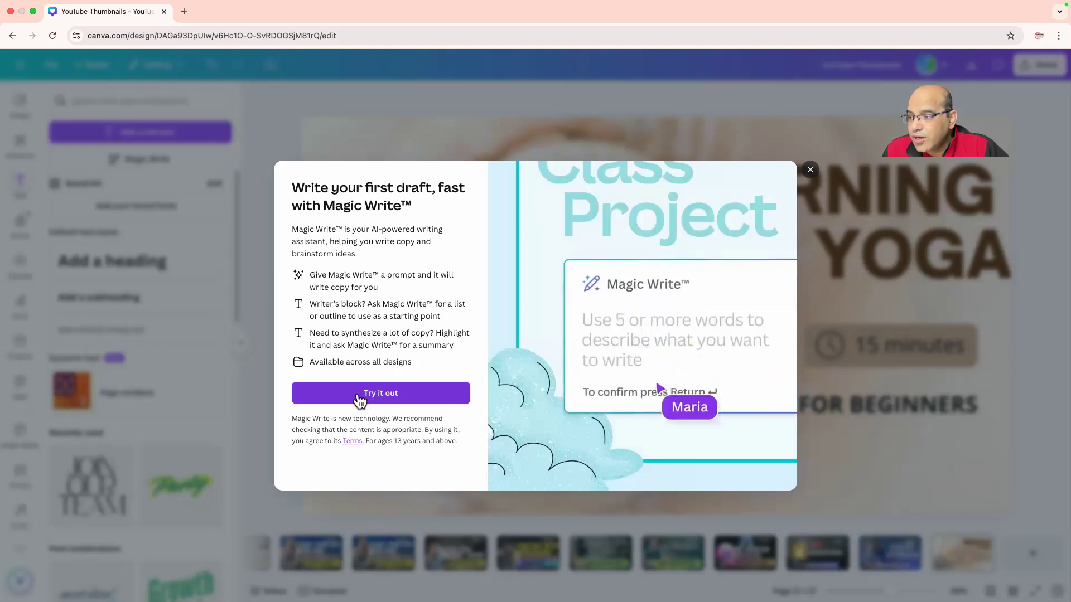
pyautogui.click(377, 400)
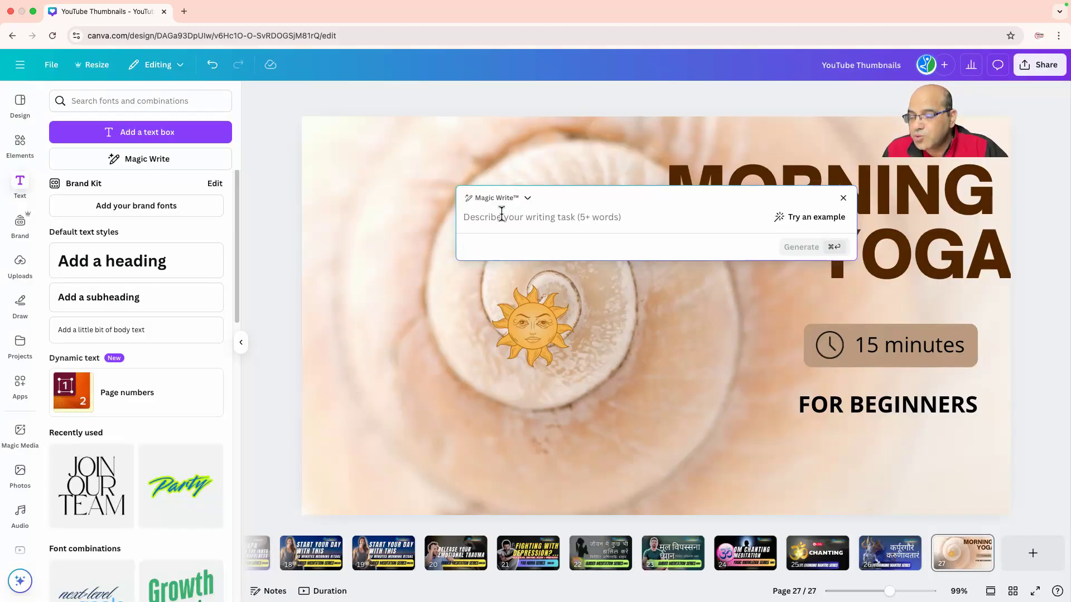
pyautogui.write('yoga man doing surya namas')
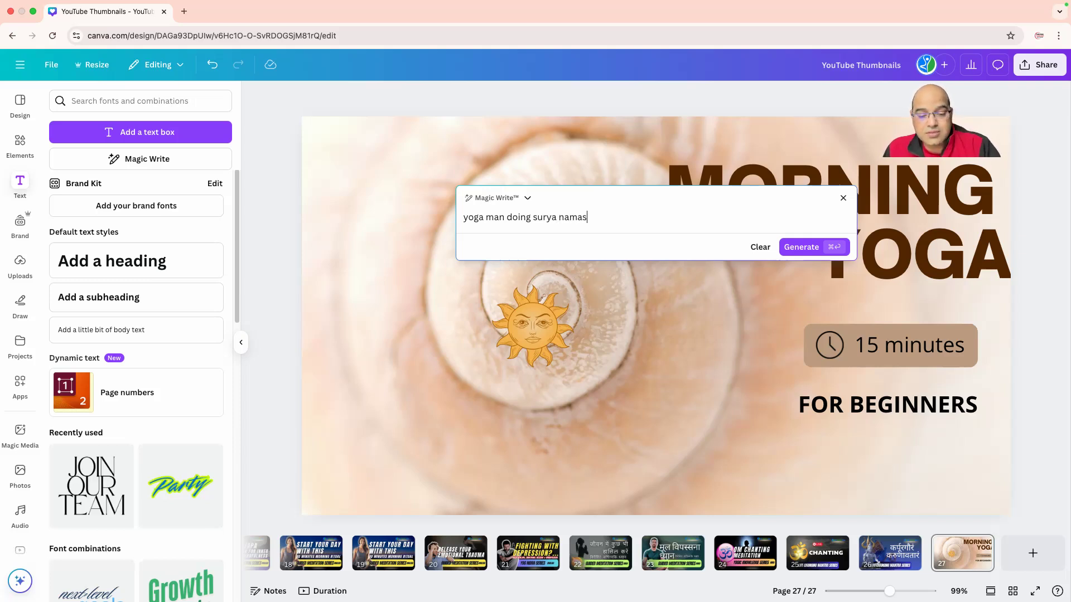
pyautogui.write('r')
pyautogui.press('Return')
pyautogui.click(814, 267)
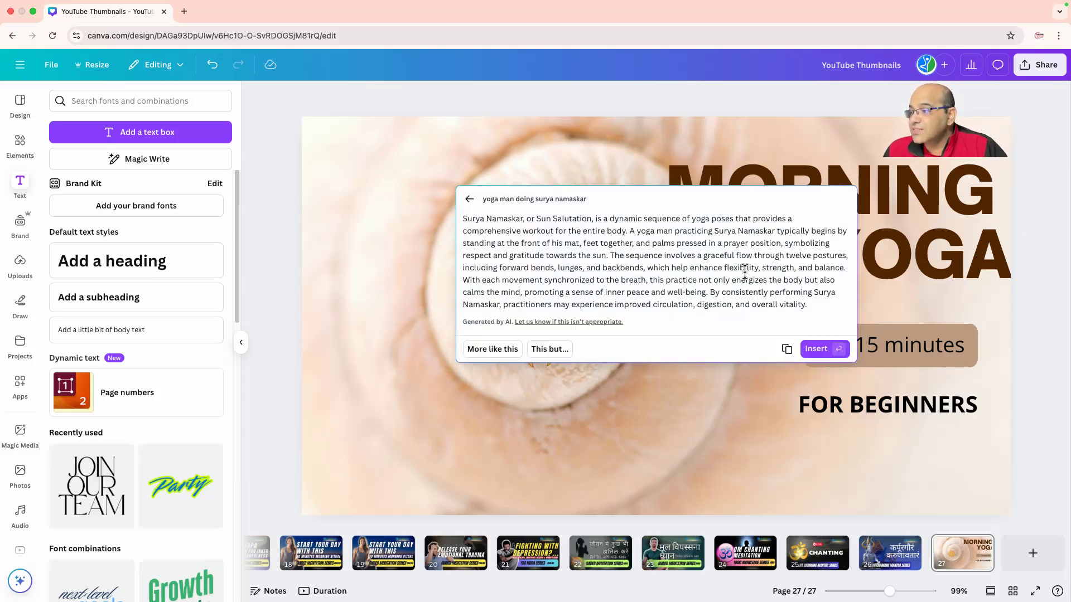
# Insert the generated Surya Namaskar paragraph on the page and delete all of its text
pyautogui.tripleClick(656, 269)
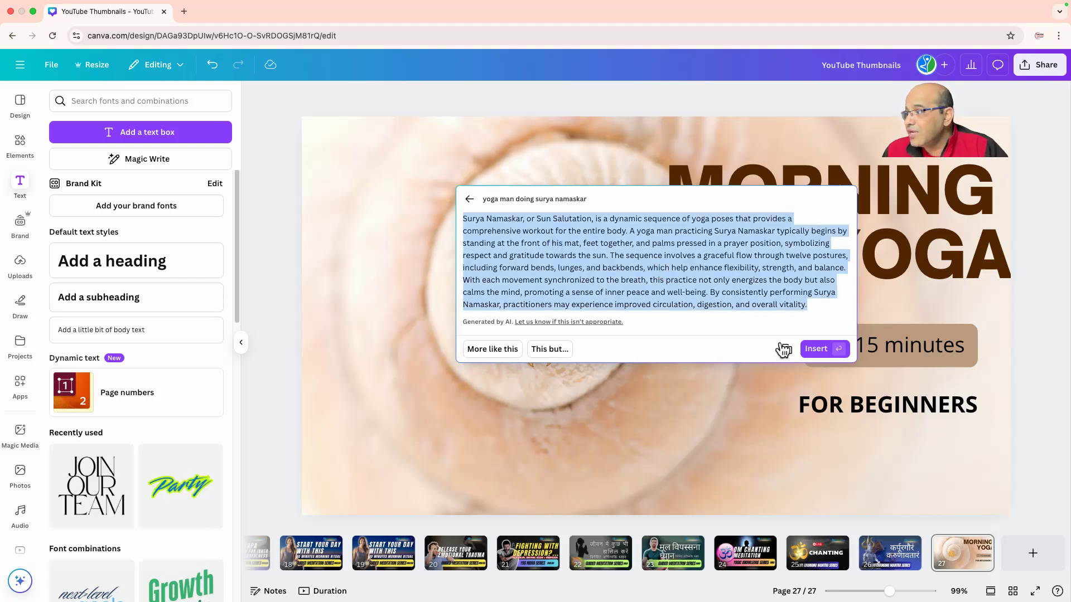
pyautogui.click(816, 349)
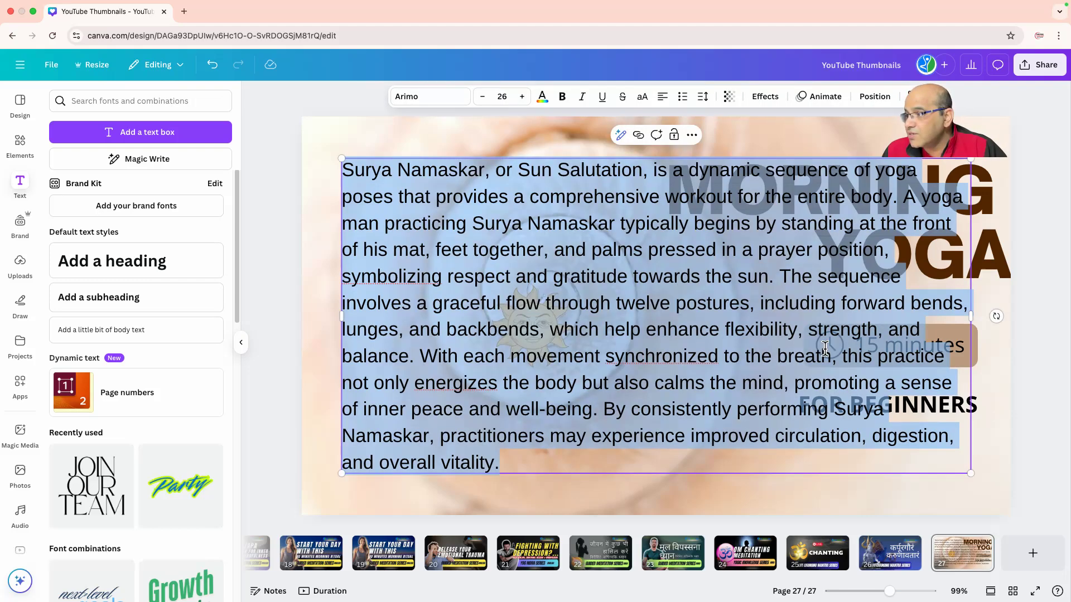
pyautogui.press('BackSpace')
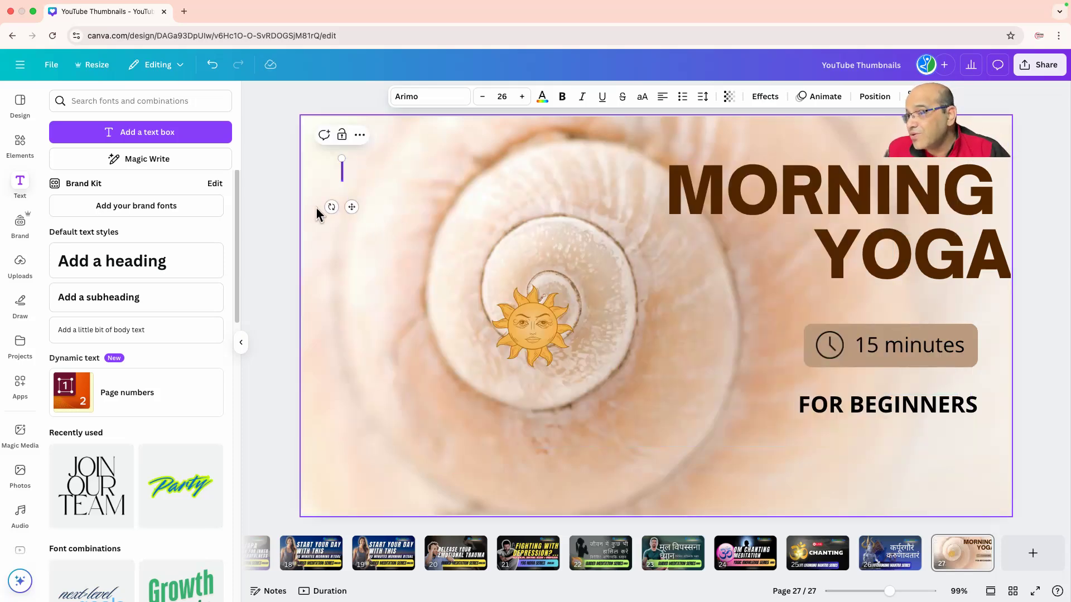
# Open the brand fonts setup and examine the Brand Kit's logos, color palettes, fonts, voice, photos, graphics and icons
pyautogui.click(158, 206)
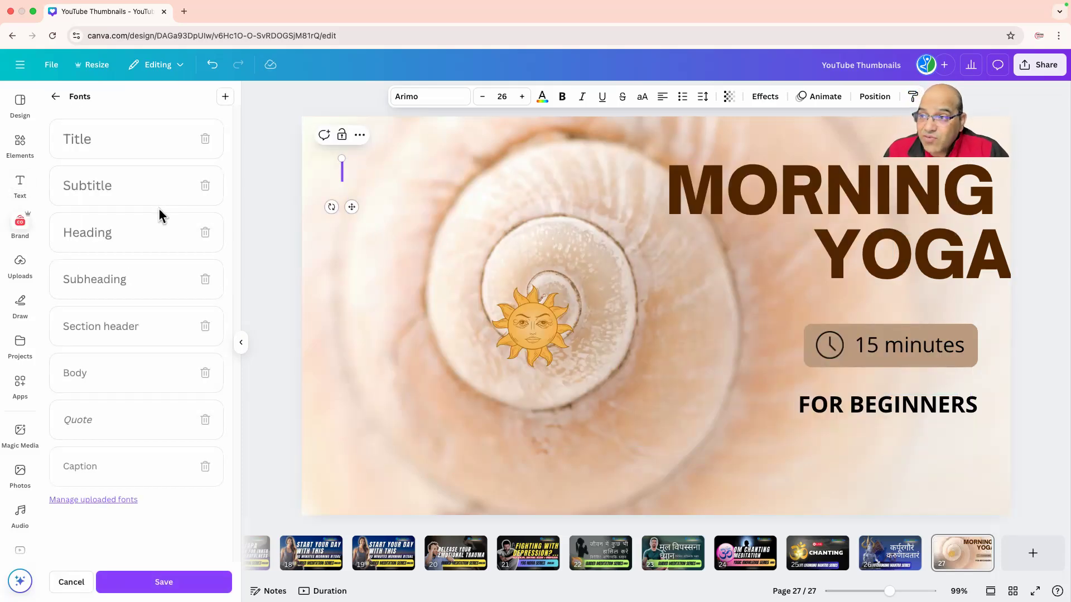
pyautogui.click(56, 97)
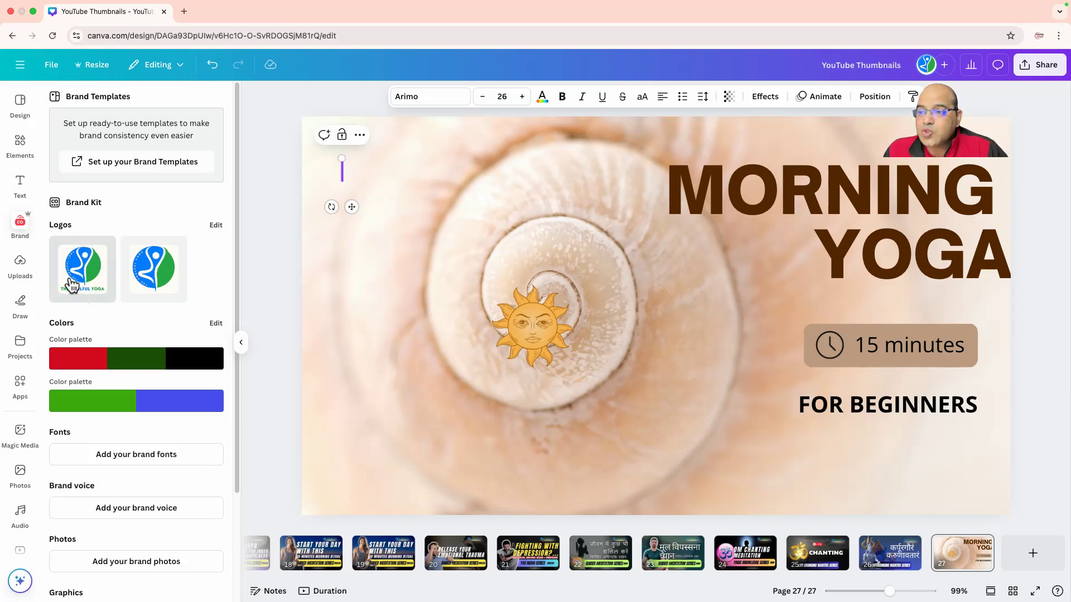
pyautogui.scroll(-3, 133, 359)
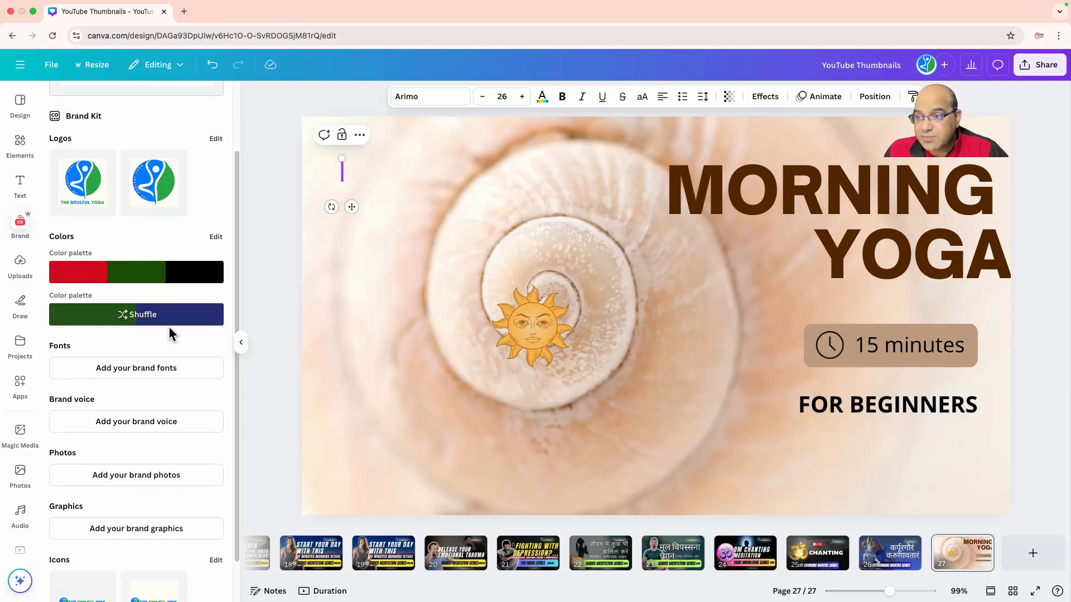
pyautogui.scroll(-1, 61, 293)
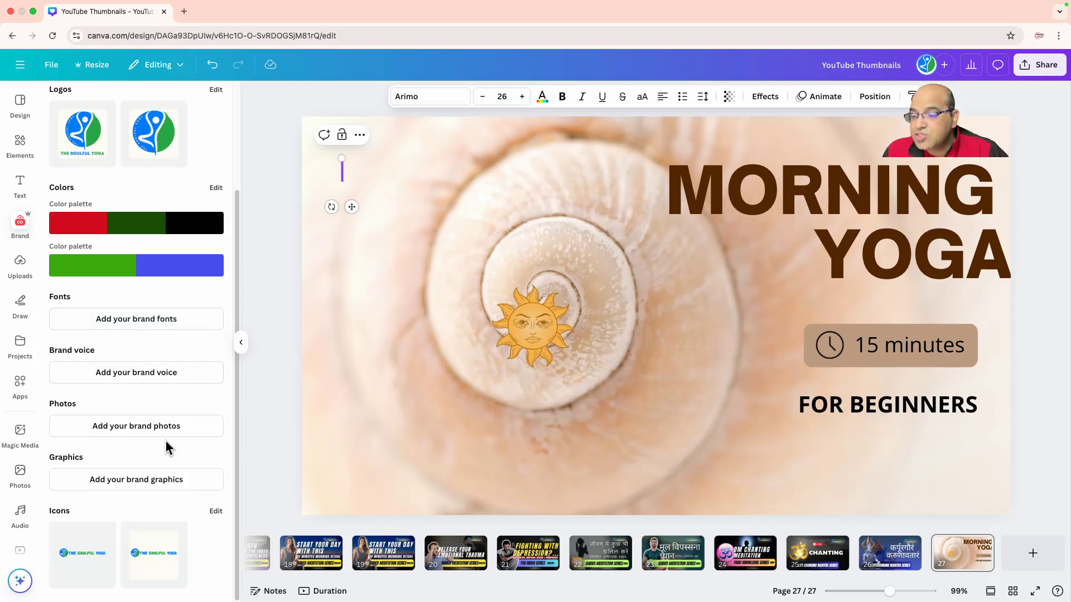
pyautogui.scroll(3, 148, 474)
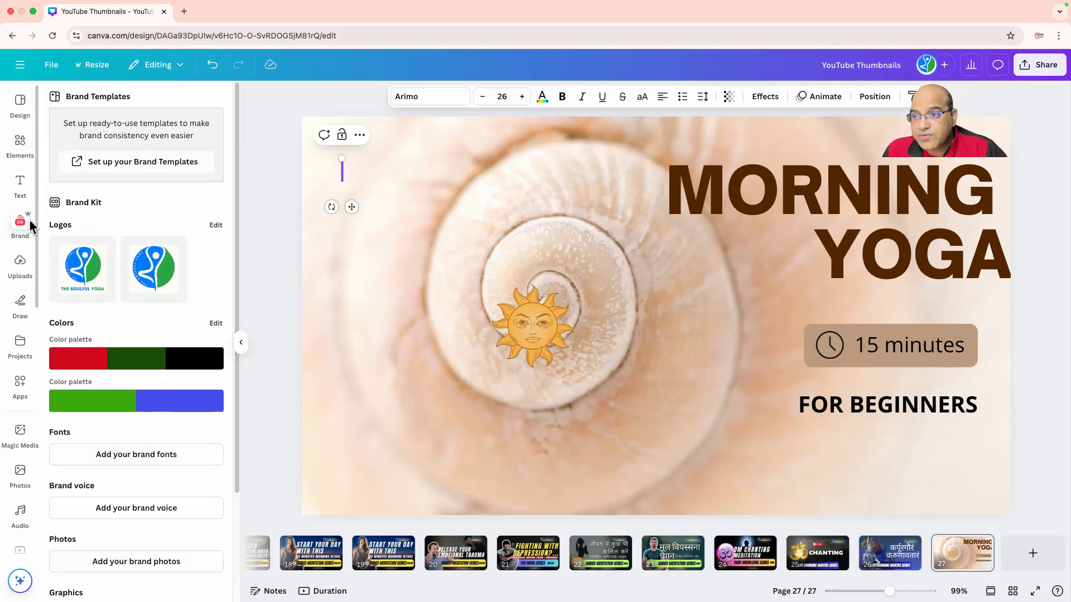
# Try adding dynamic page numbers to all pages, check them on page 22, and undo the numbering
pyautogui.click(21, 184)
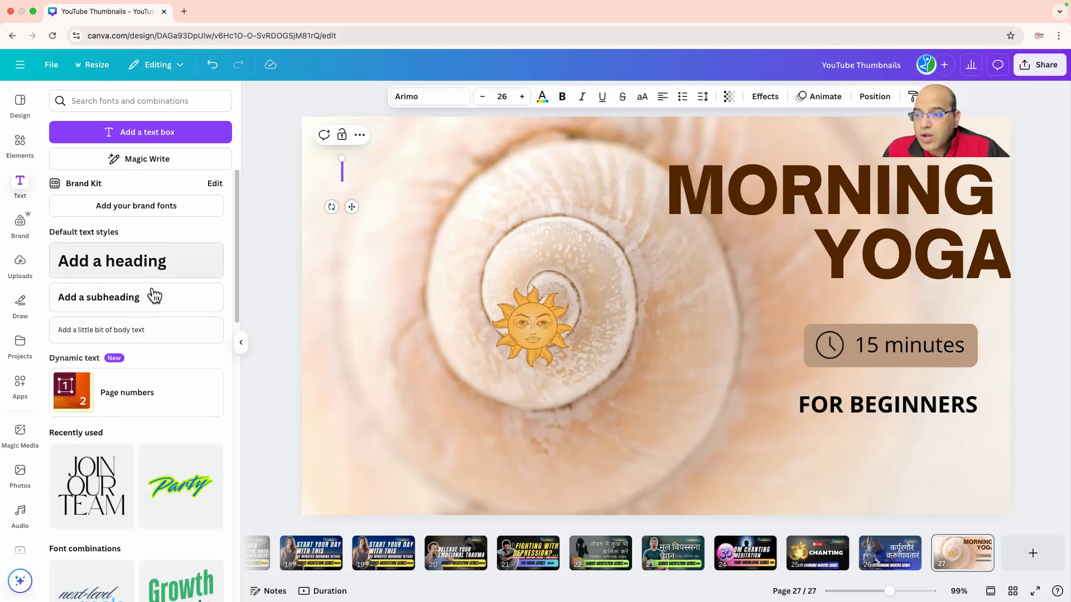
pyautogui.click(158, 400)
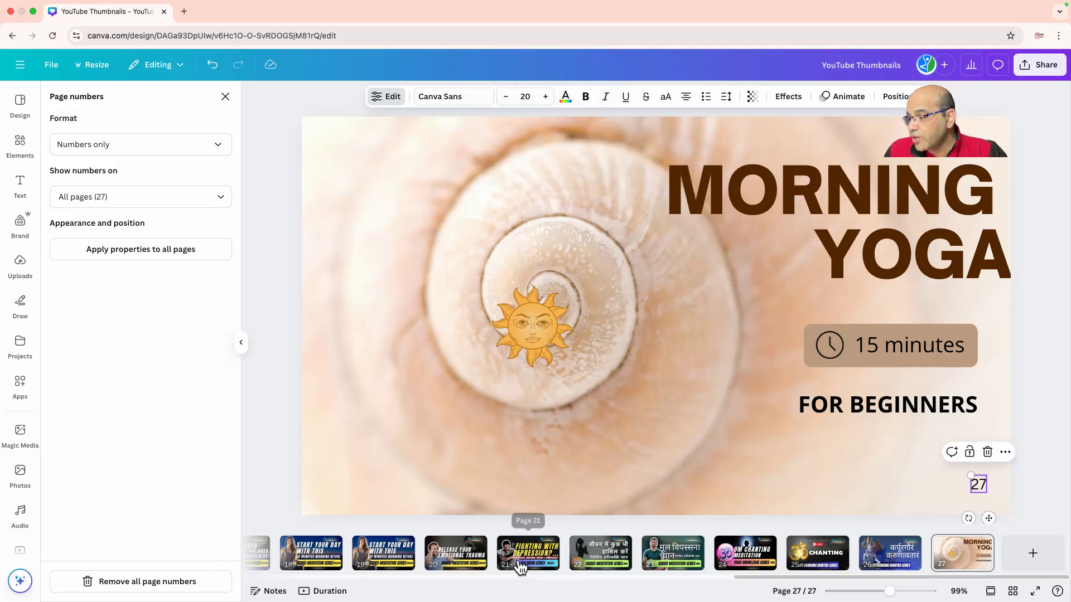
pyautogui.click(615, 569)
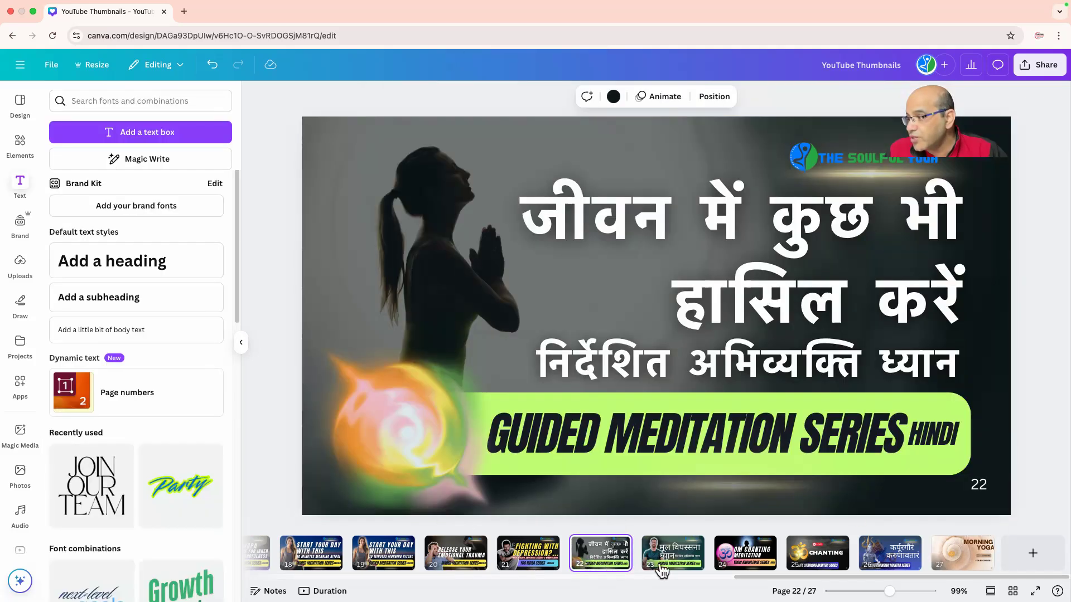
pyautogui.click(922, 497)
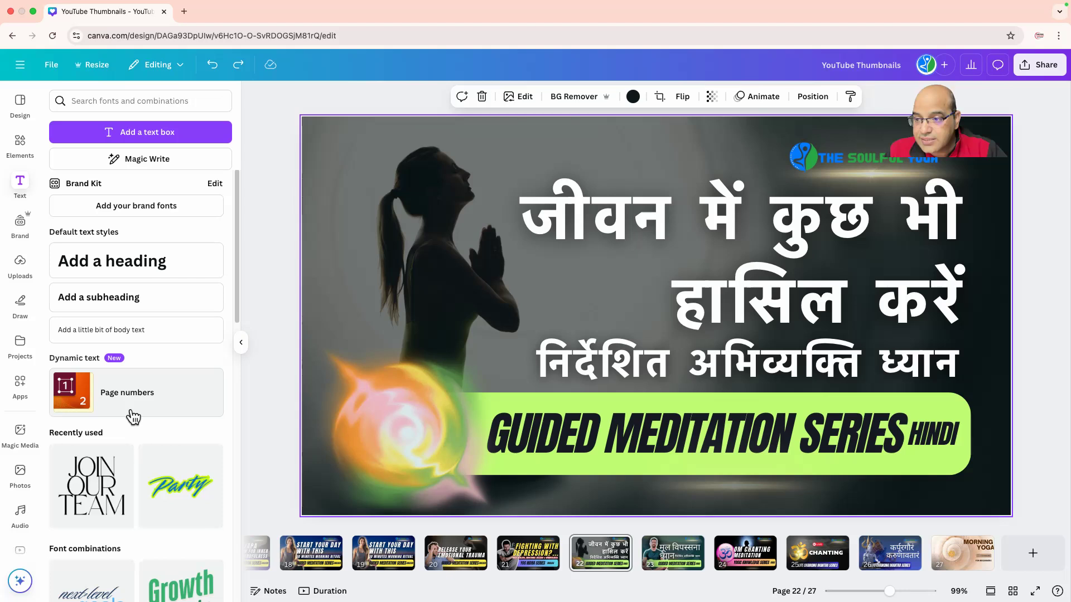
# Insert the "Growth targets" font combination on page 22 and select each of its two words for editing
pyautogui.scroll(-6, 136, 411)
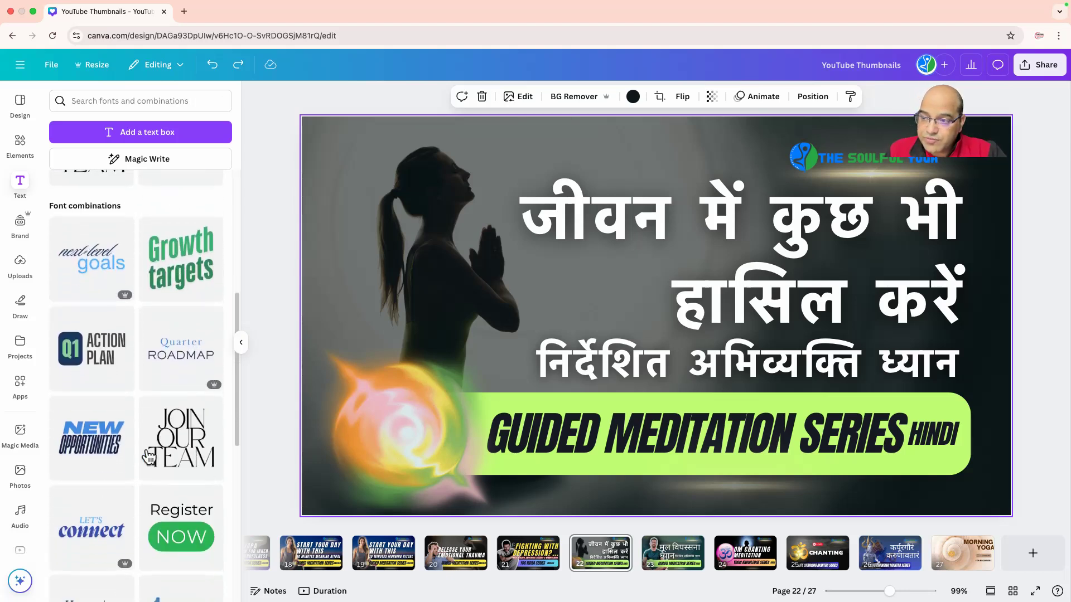
pyautogui.scroll(-5, 129, 503)
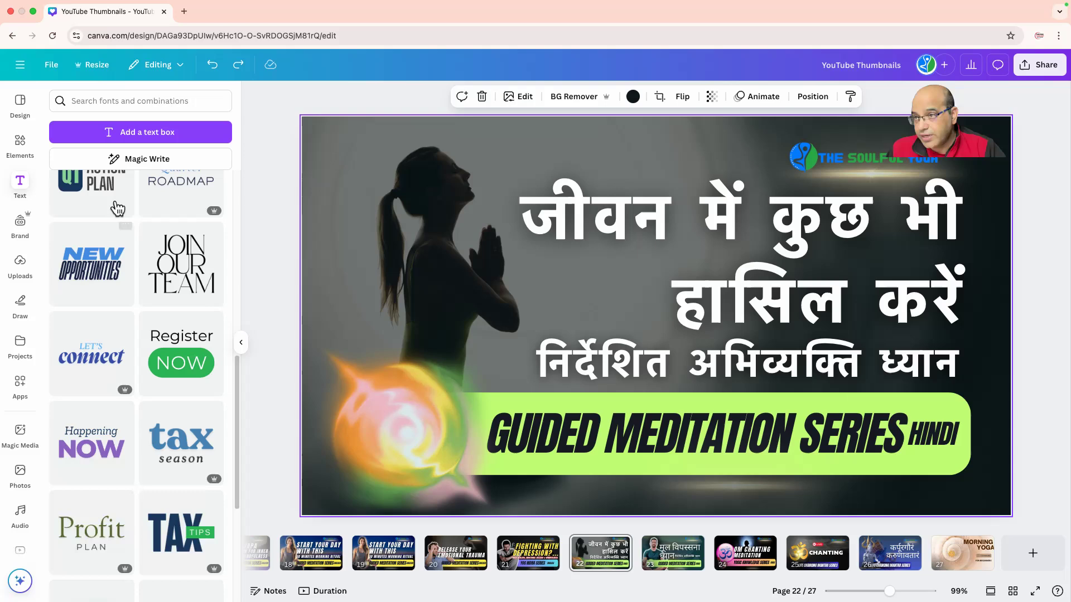
pyautogui.scroll(5, 173, 363)
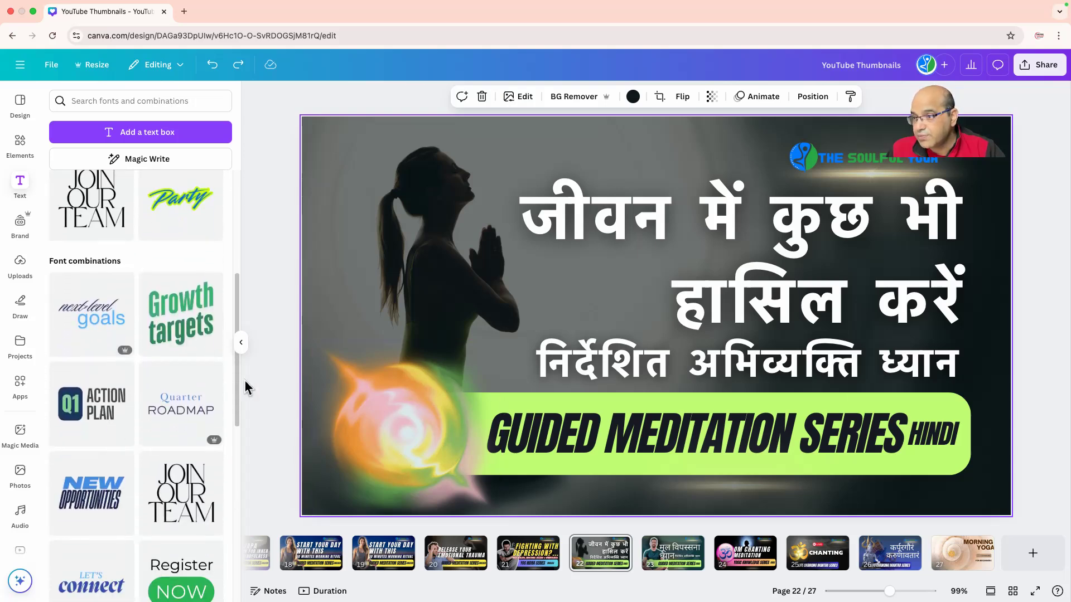
pyautogui.click(182, 335)
pyautogui.click(580, 299)
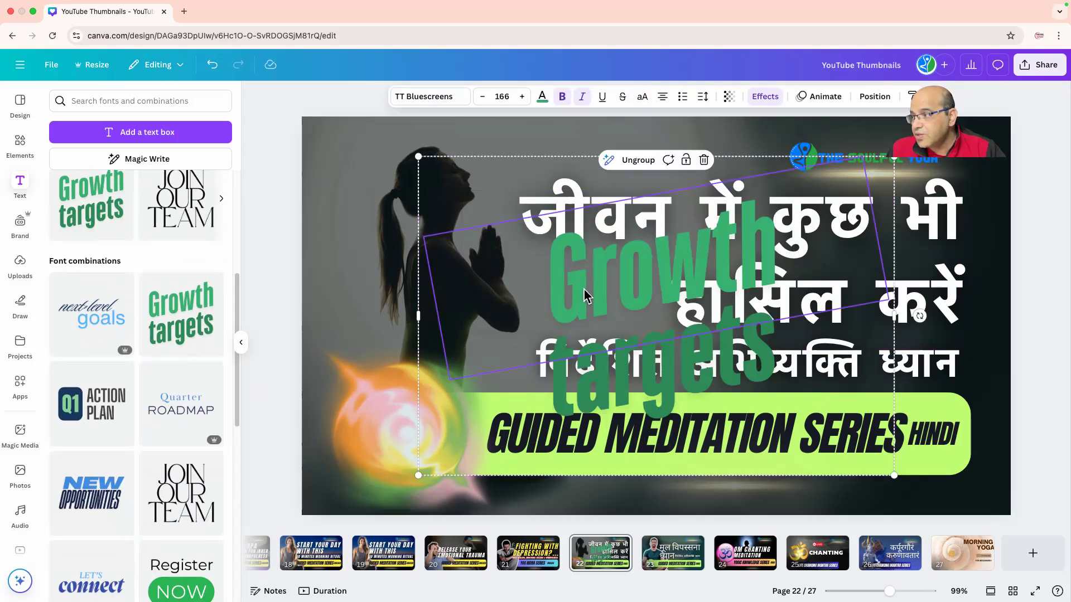
pyautogui.click(581, 287)
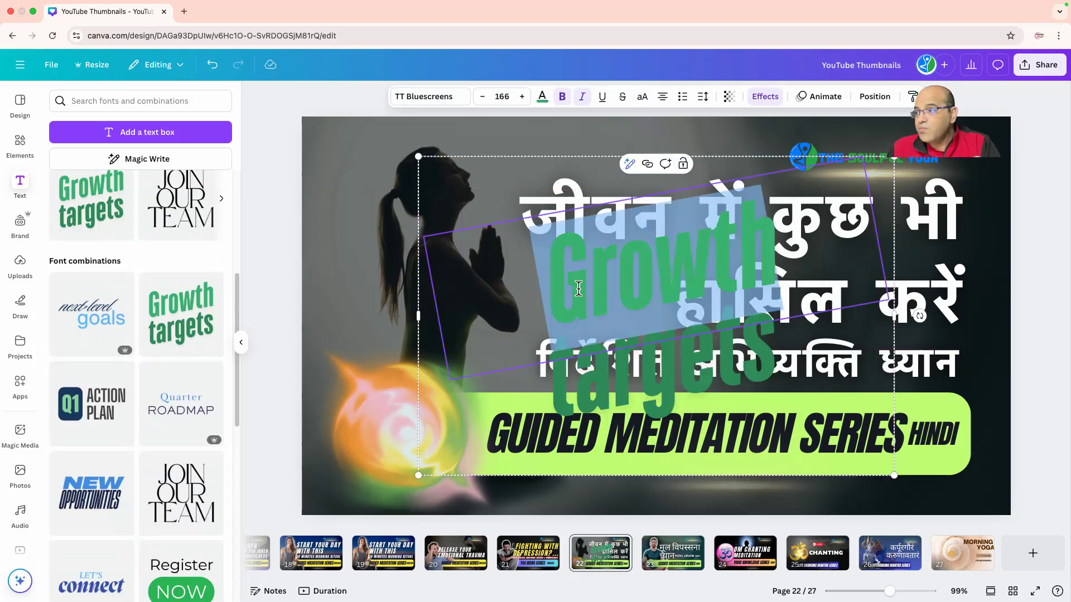
pyautogui.click(371, 295)
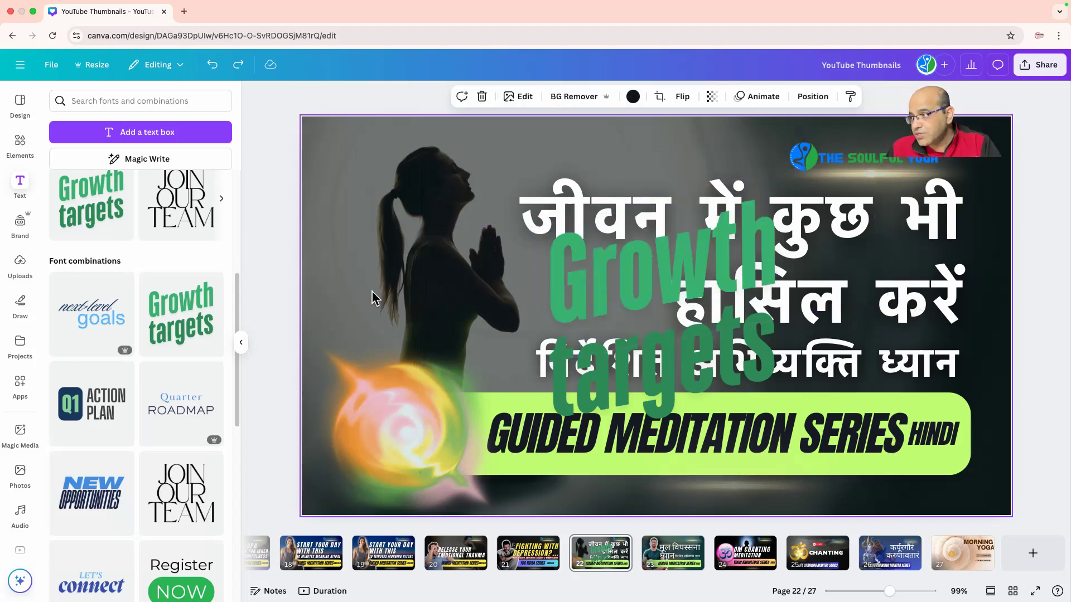
pyautogui.click(682, 293)
pyautogui.click(680, 289)
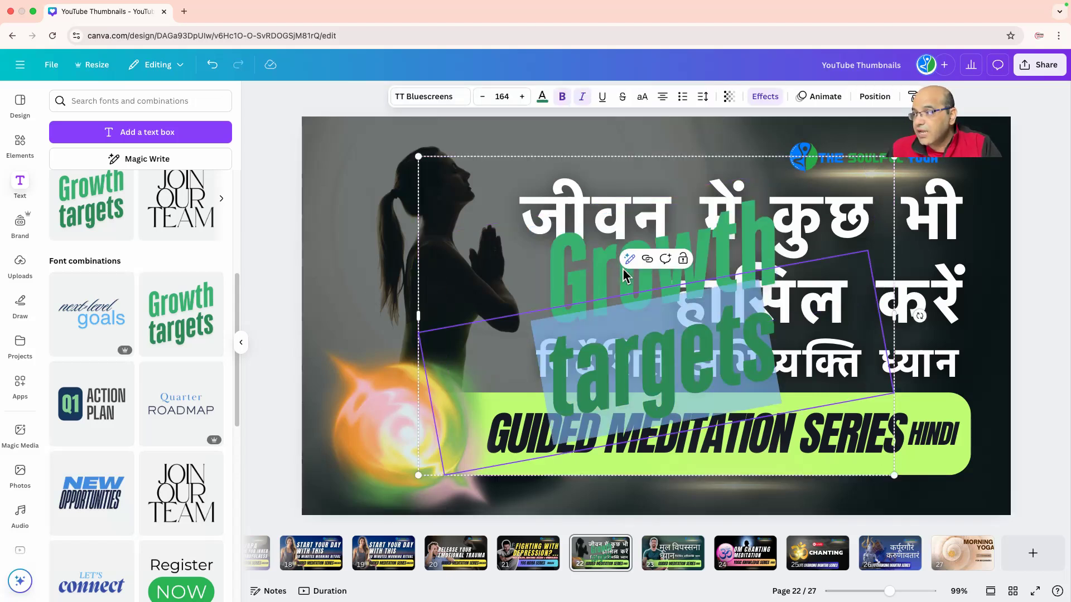
pyautogui.click(560, 273)
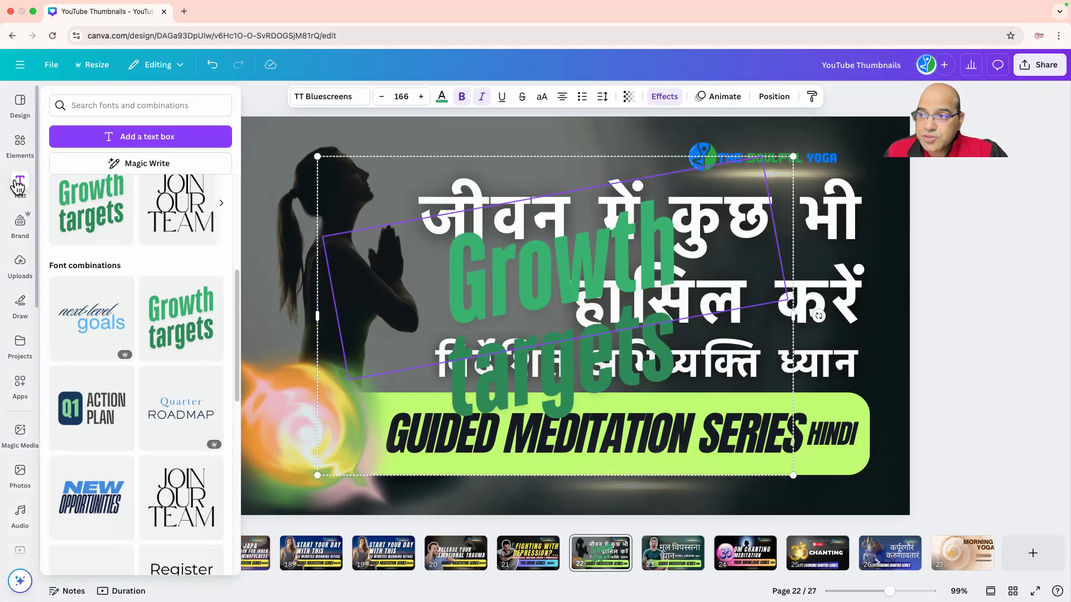
# Add the "Green Lit" font combination to page 22 and move it lower over the green banner
pyautogui.click(19, 185)
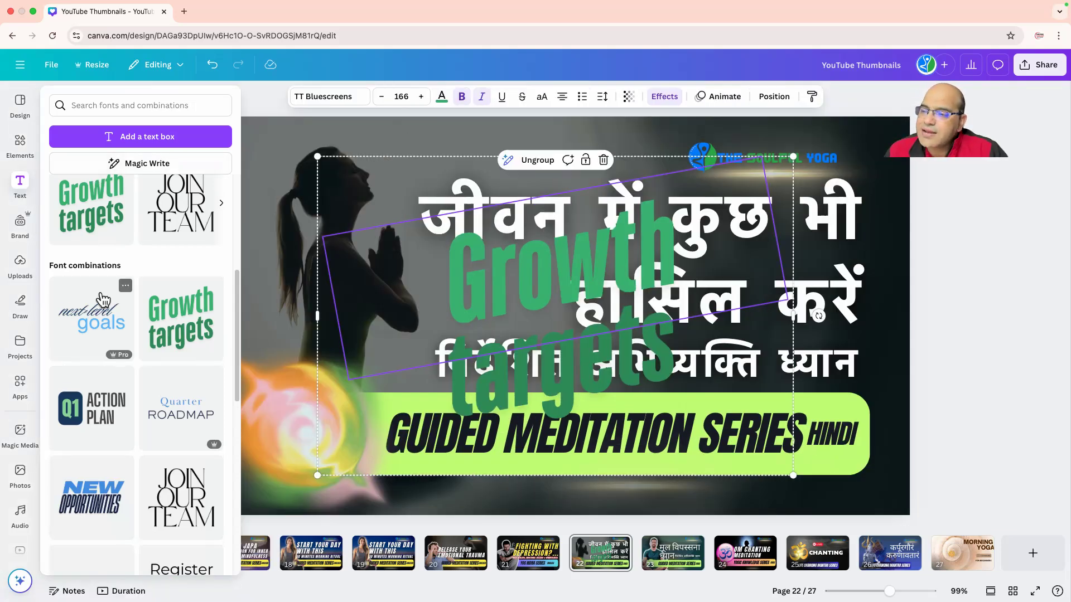
pyautogui.scroll(-10, 102, 299)
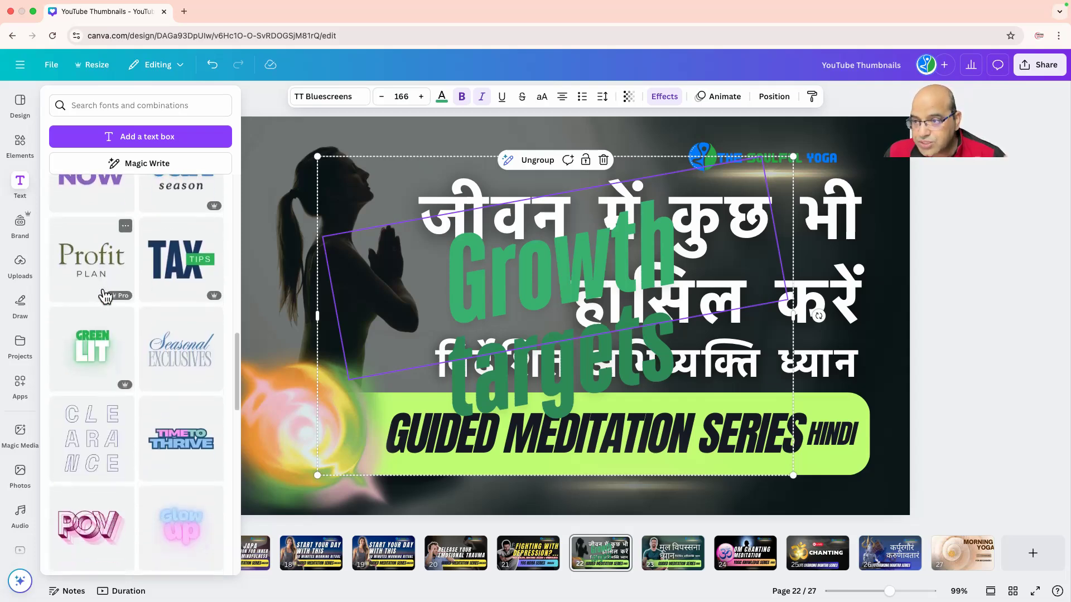
pyautogui.click(92, 348)
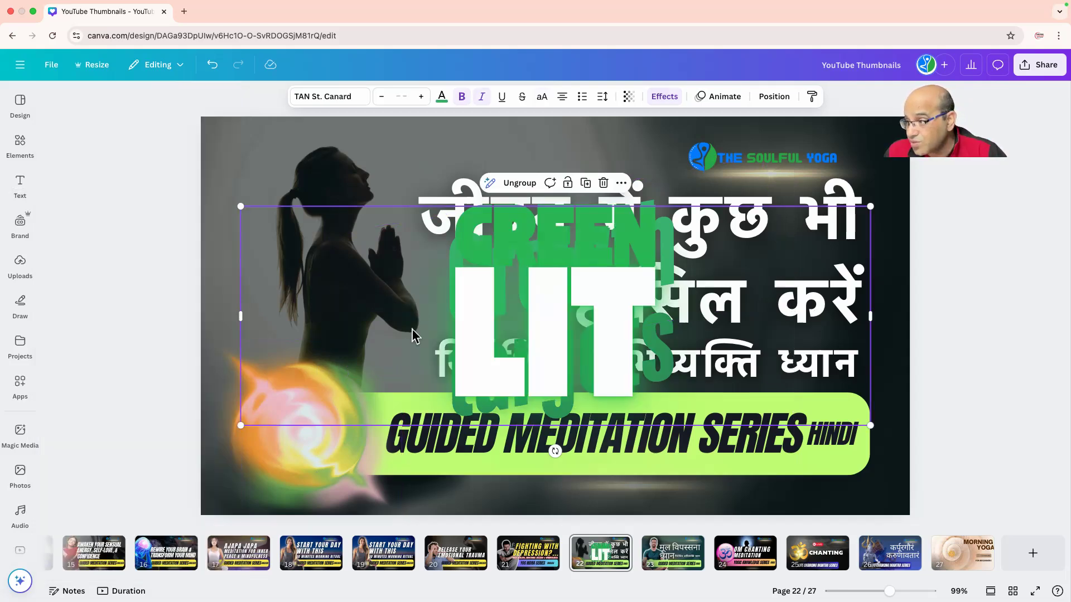
pyautogui.moveTo(468, 257); pyautogui.dragTo(555, 344)
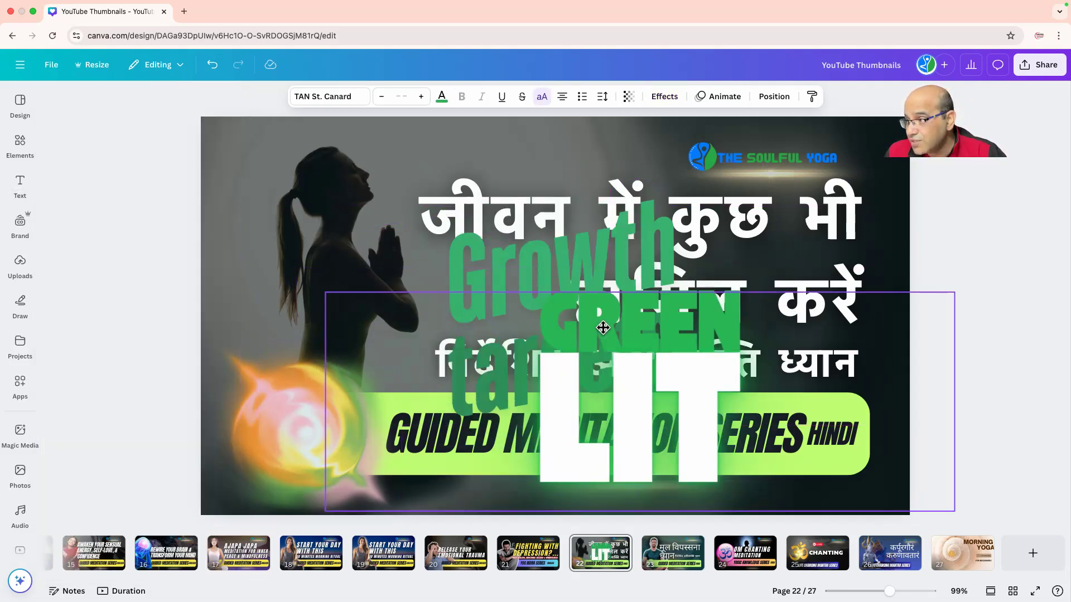
# Delete the "Growth targets" and "Green Lit" text groups from page 22
pyautogui.click(547, 268)
pyautogui.moveTo(546, 268); pyautogui.dragTo(418, 244)
pyautogui.press('Delete')
pyautogui.click(555, 332)
pyautogui.moveTo(660, 324); pyautogui.dragTo(353, 232)
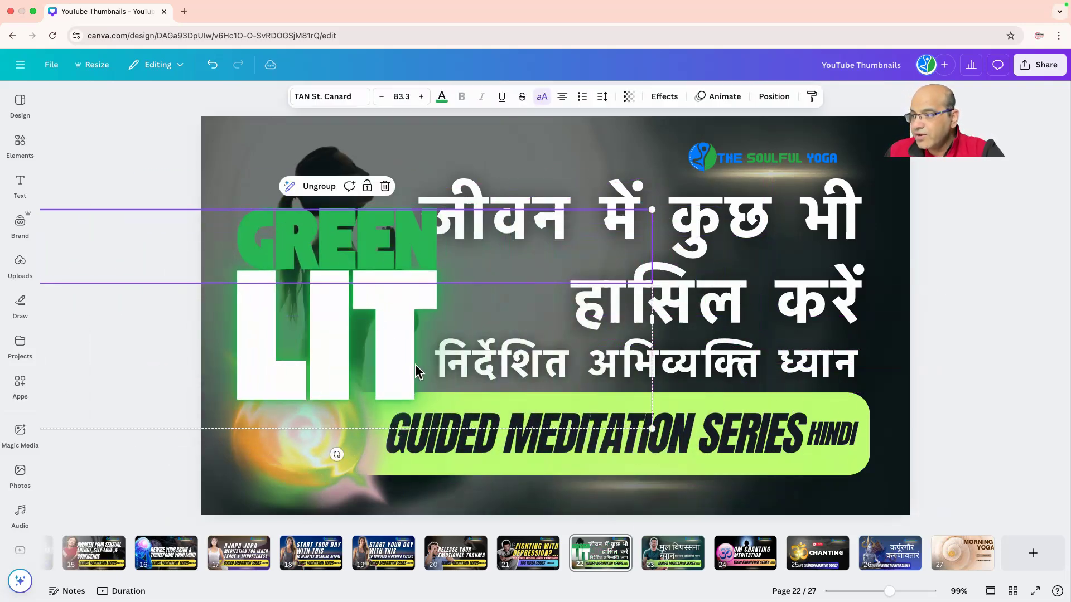
pyautogui.press('Delete')
pyautogui.press('Delete')
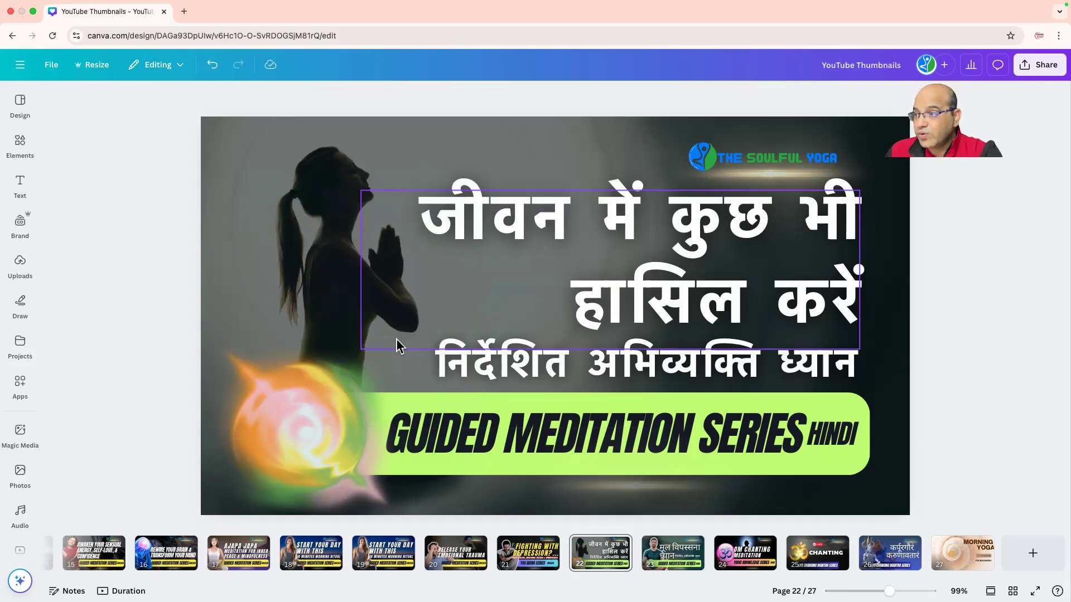
pyautogui.click(300, 249)
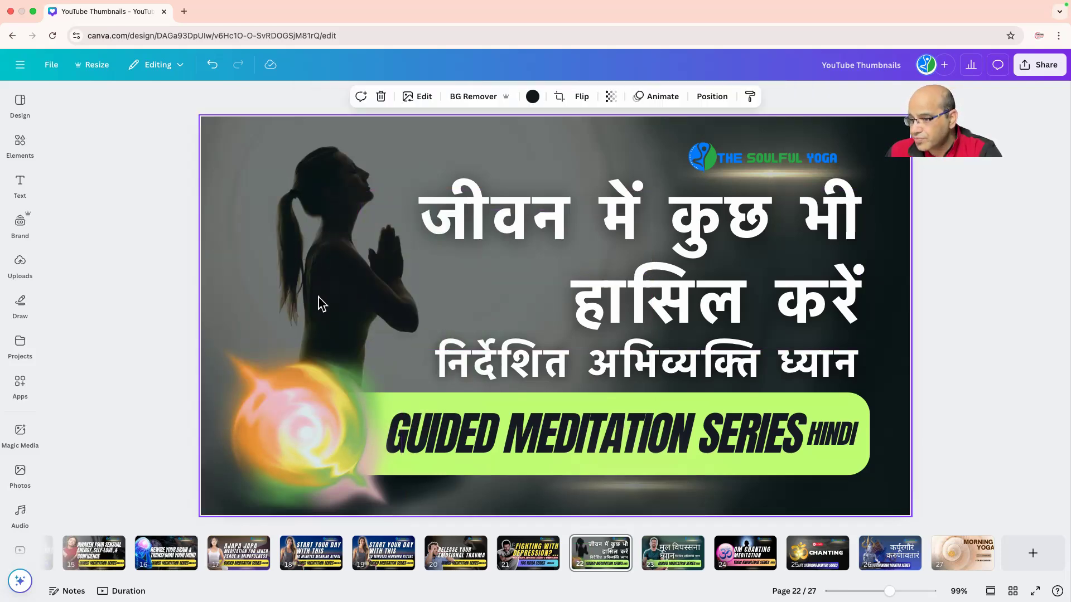
# Review the Brand Kit assets and browse the uploaded images
pyautogui.click(20, 223)
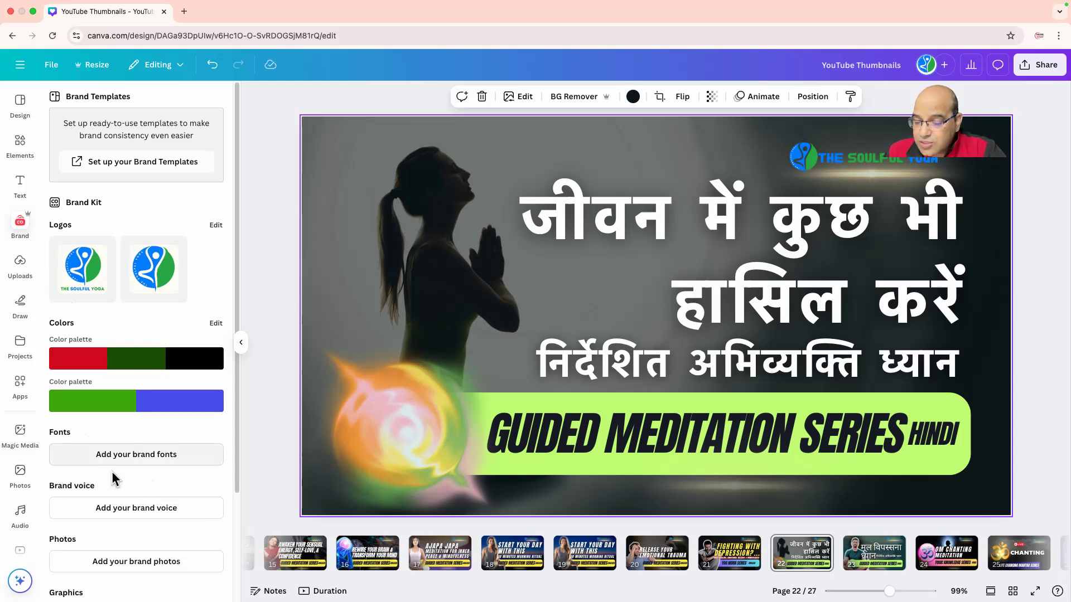
pyautogui.click(19, 270)
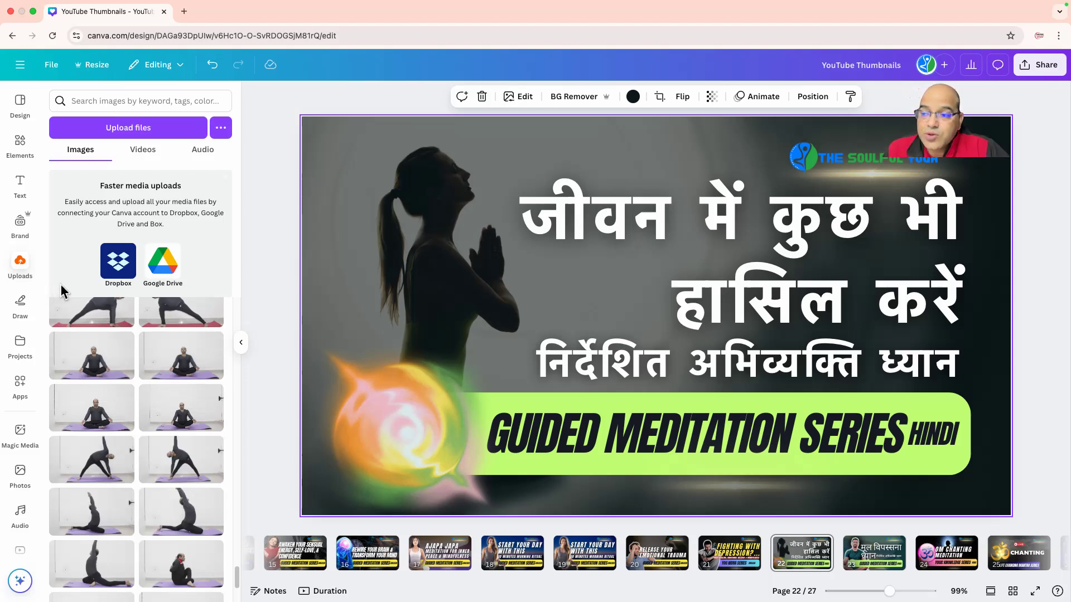
pyautogui.scroll(-10, 146, 385)
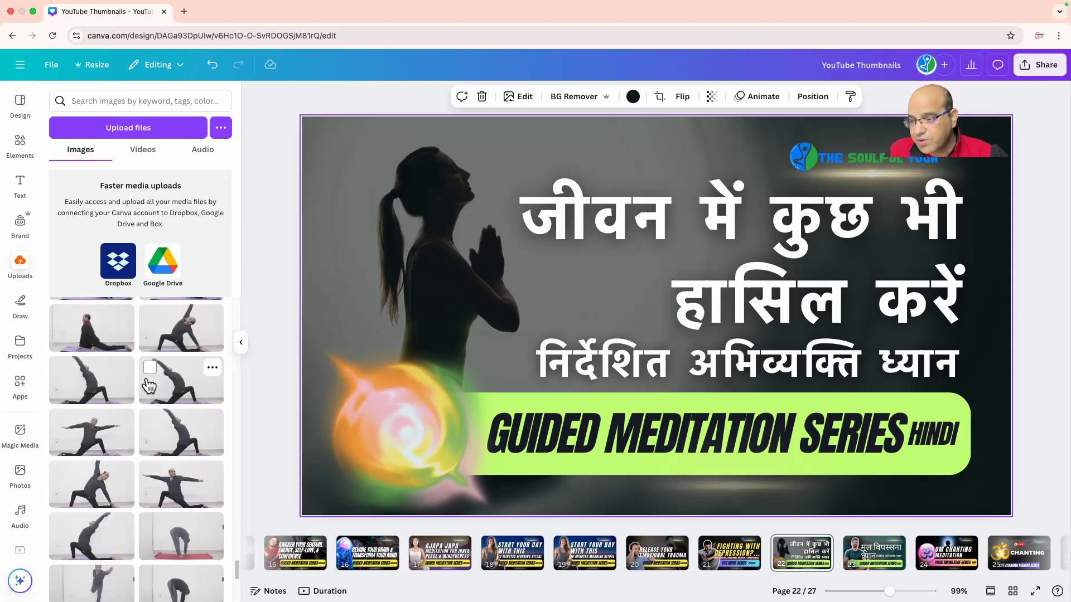
pyautogui.scroll(-5, 138, 468)
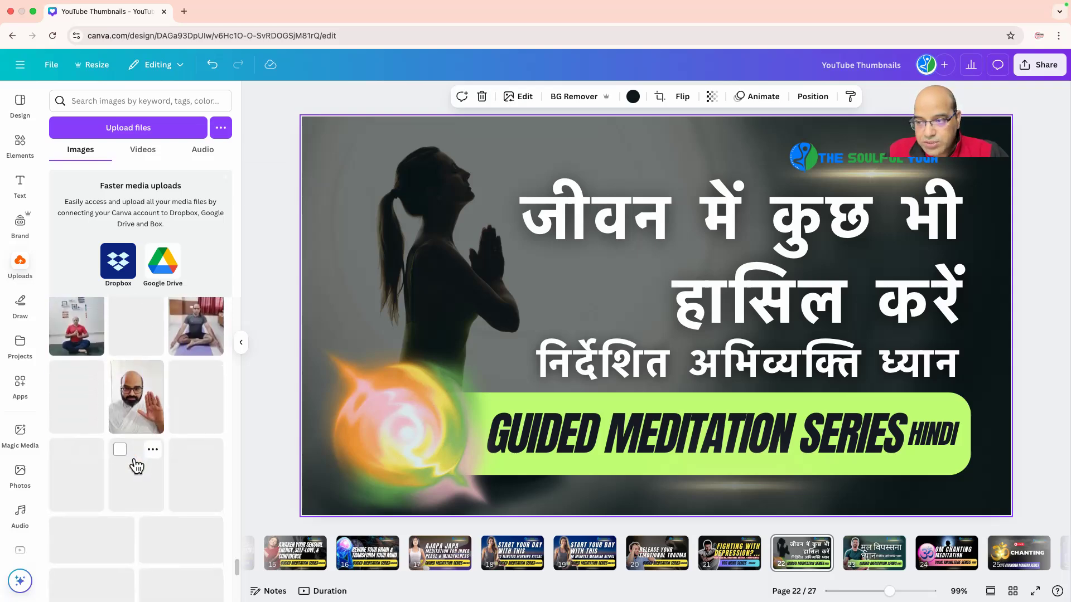
pyautogui.scroll(-10, 136, 467)
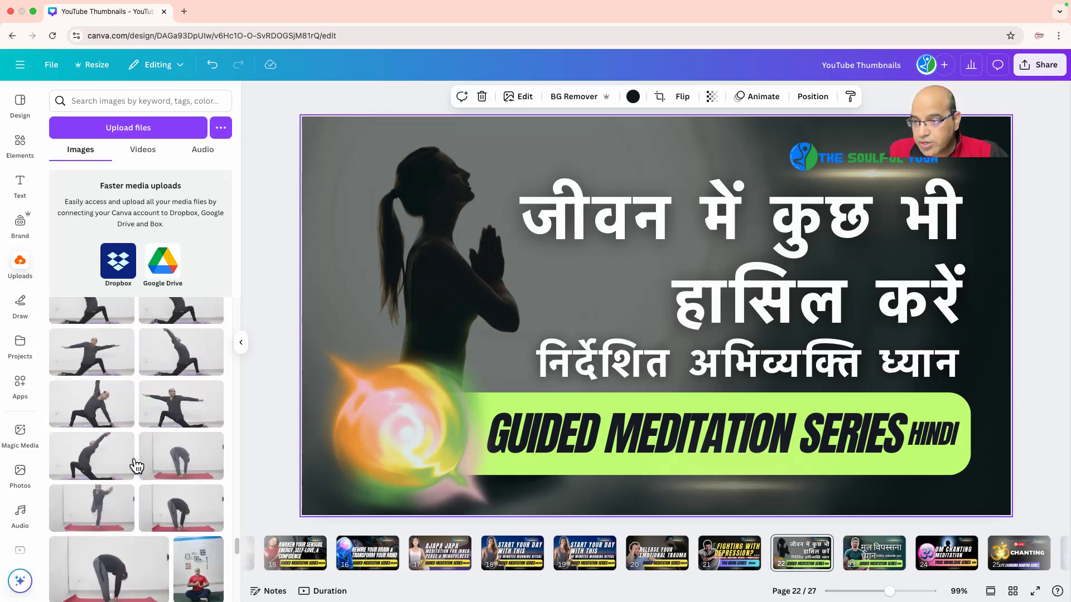
# Draw a freehand red marker stroke across the praying silhouette on page 22 and undo it
pyautogui.click(21, 310)
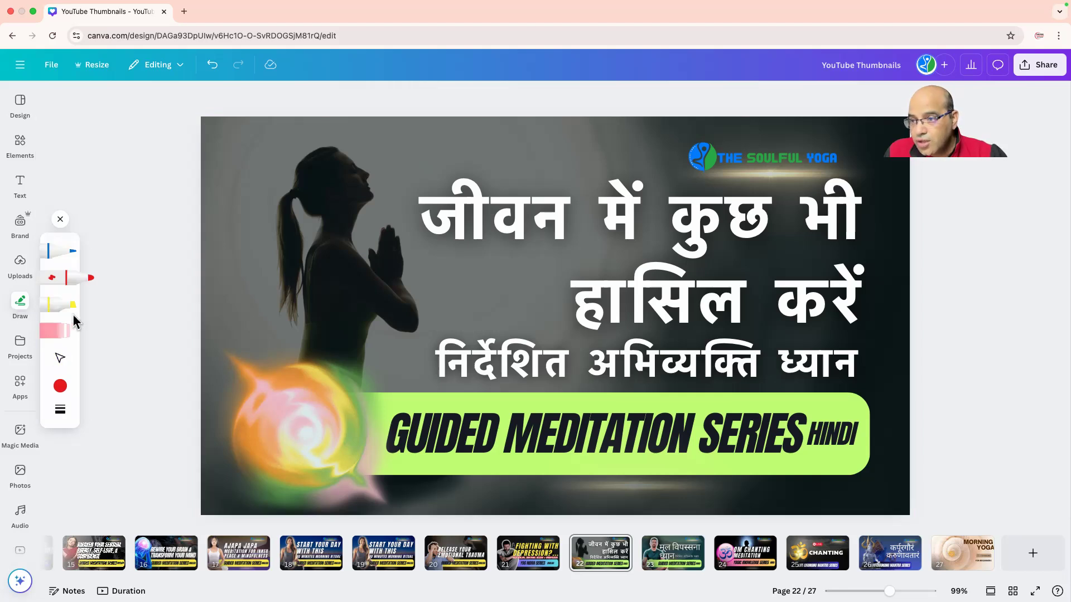
pyautogui.click(68, 279)
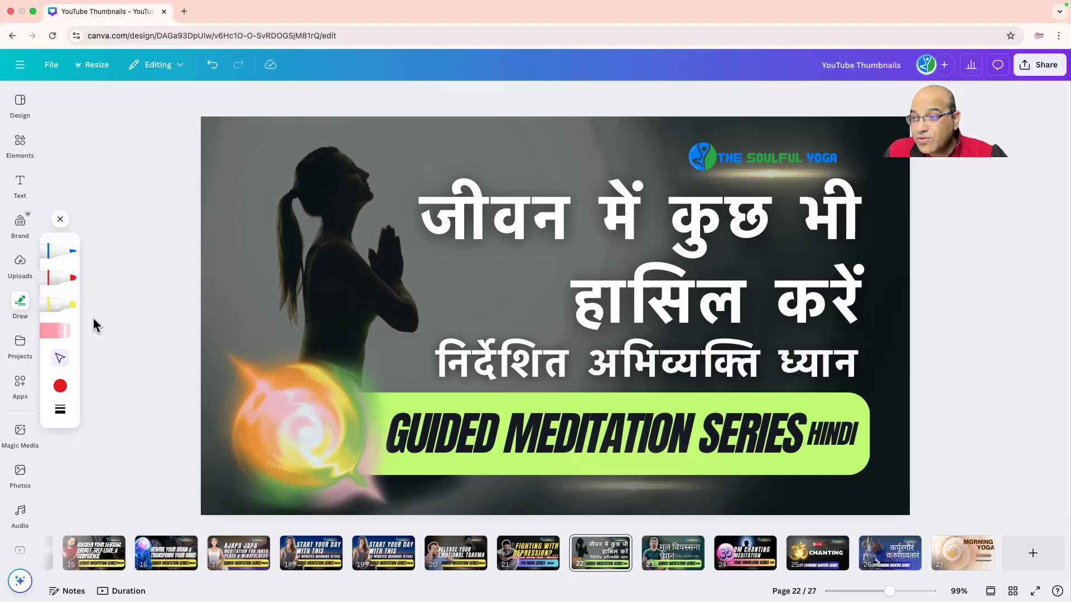
pyautogui.click(77, 288)
pyautogui.moveTo(237, 295)
pyautogui.mouseDown()
pyautogui.moveTo(271, 270)
pyautogui.moveTo(256, 223)
pyautogui.moveTo(284, 269)
pyautogui.moveTo(269, 271)
pyautogui.moveTo(372, 274)
pyautogui.mouseUp()
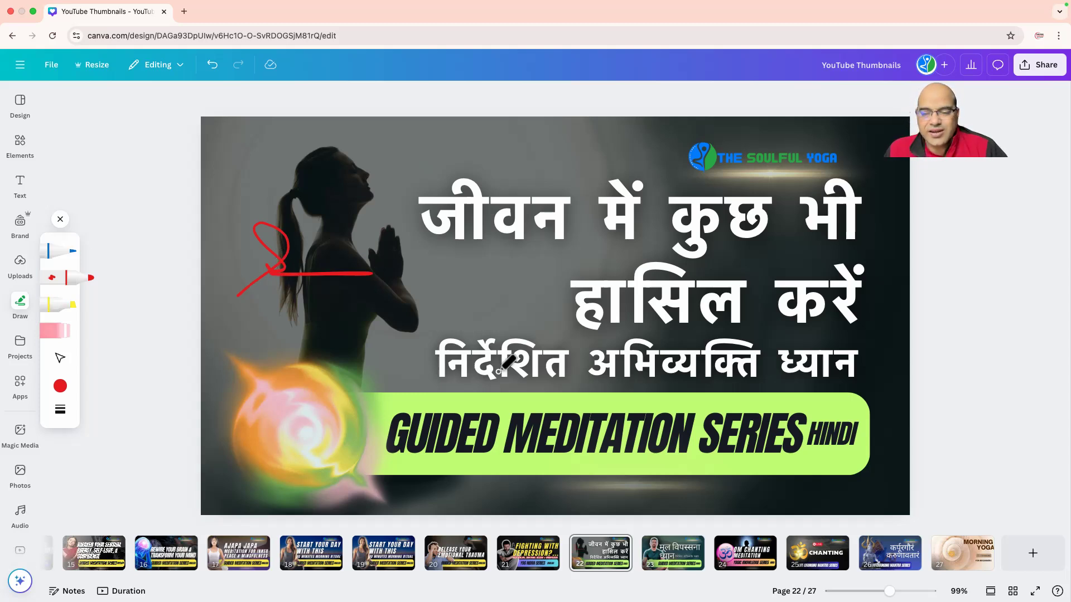
pyautogui.press('super+z')
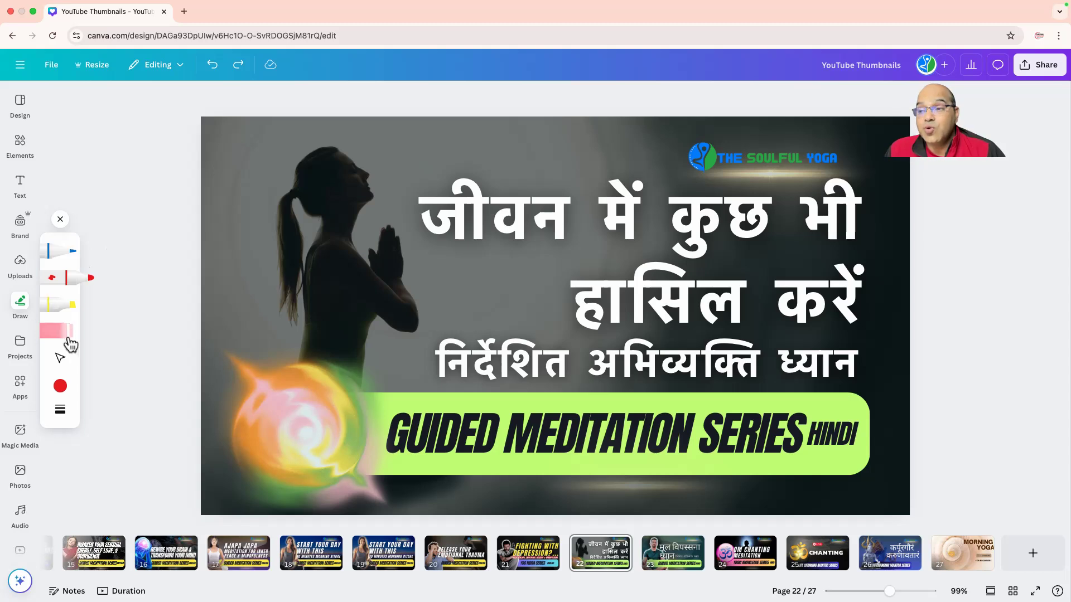
# Switch from the marker to the Draw selection tool and select the glowing orb, followed by the background image
pyautogui.click(60, 357)
pyautogui.moveTo(220, 311); pyautogui.dragTo(320, 376)
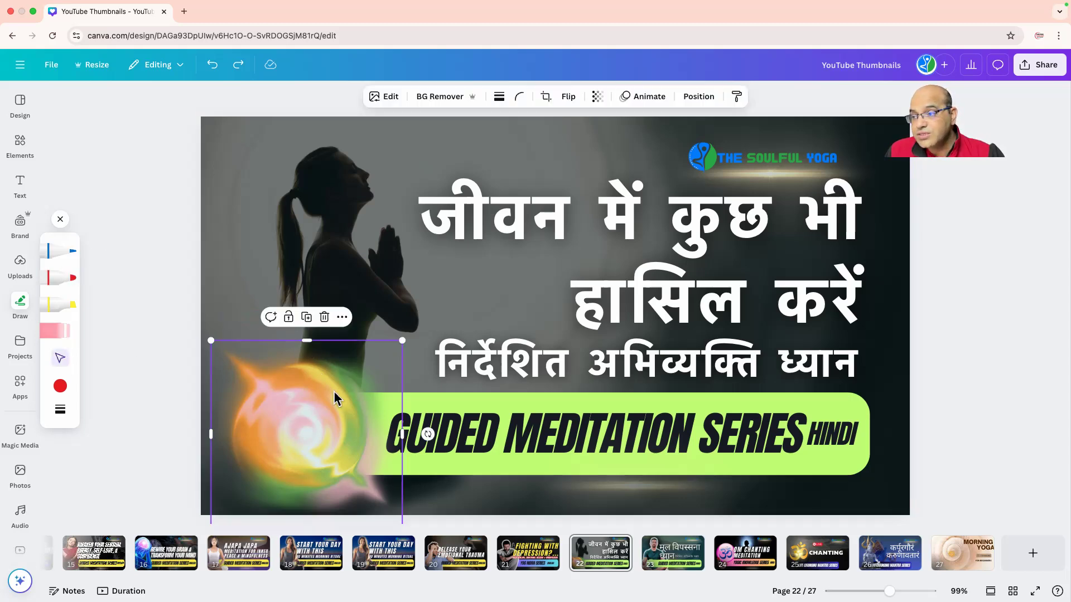
pyautogui.click(224, 262)
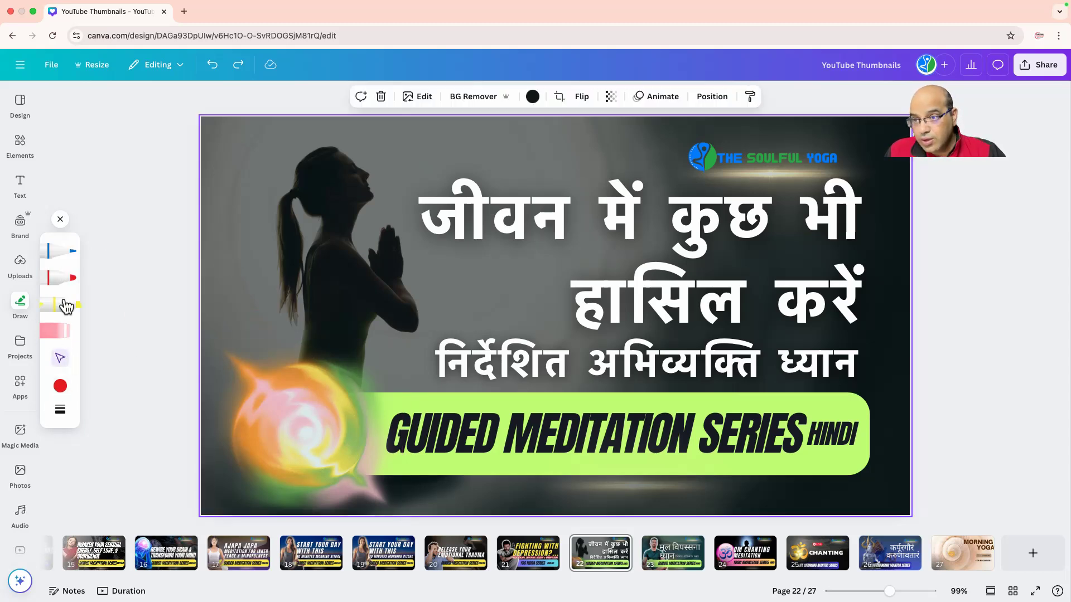
# Browse the designs, folders, images and videos stored under Your projects
pyautogui.click(21, 344)
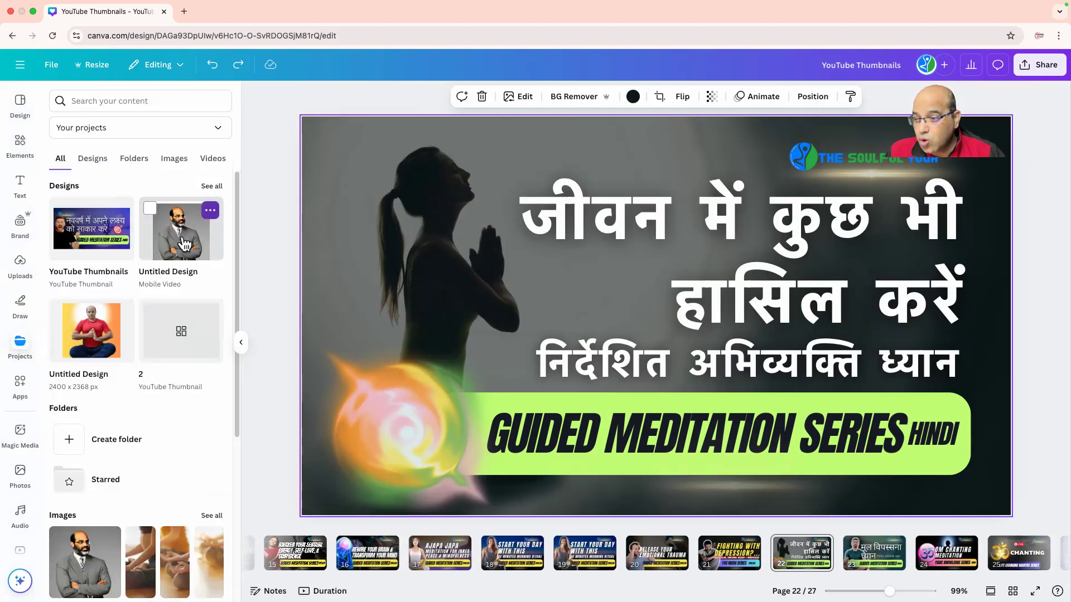
pyautogui.scroll(-3, 167, 387)
pyautogui.scroll(-1, 169, 392)
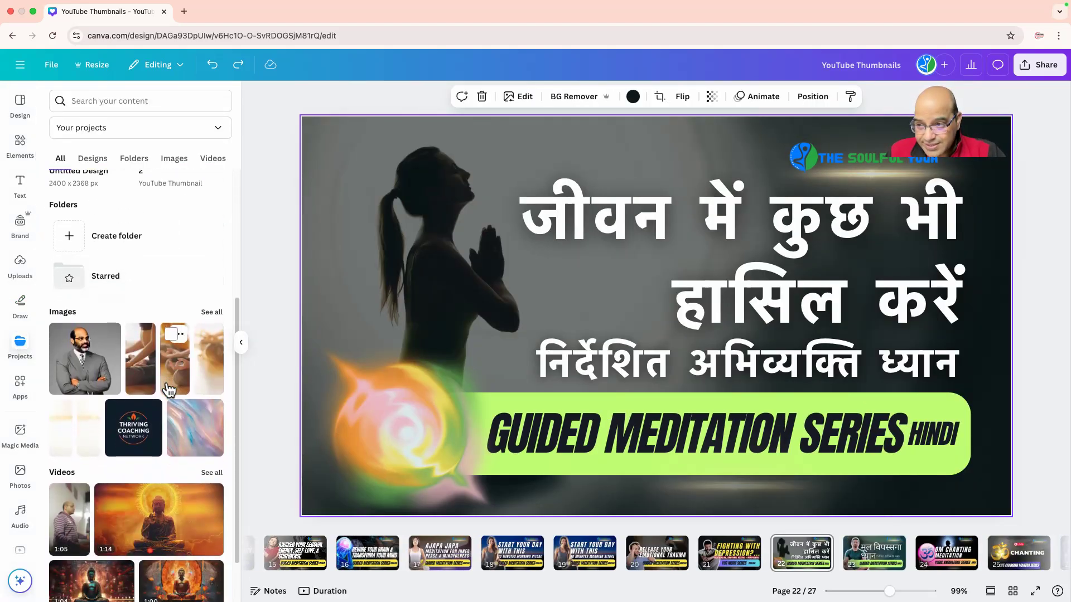
pyautogui.moveTo(112, 372)
pyautogui.scroll(4, 111, 371)
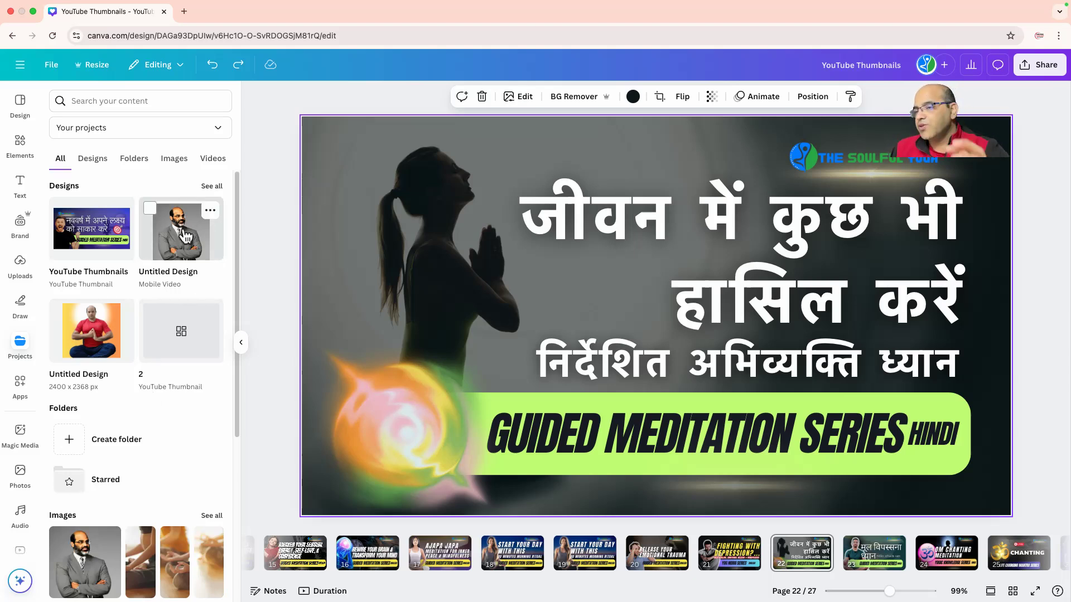
# Search the Canva apps for "photos"
pyautogui.click(21, 388)
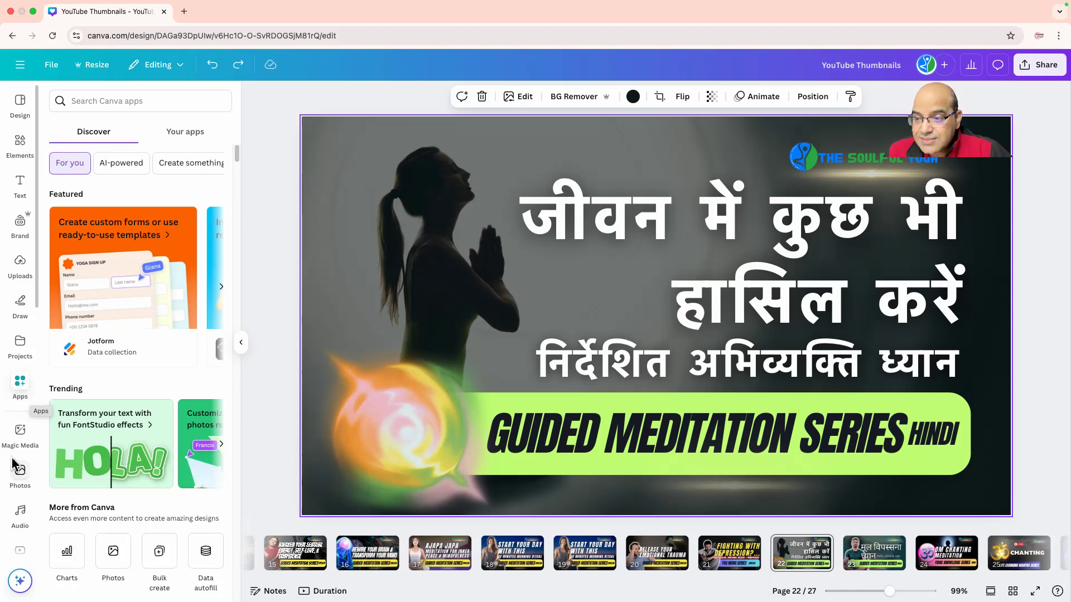
pyautogui.click(88, 92)
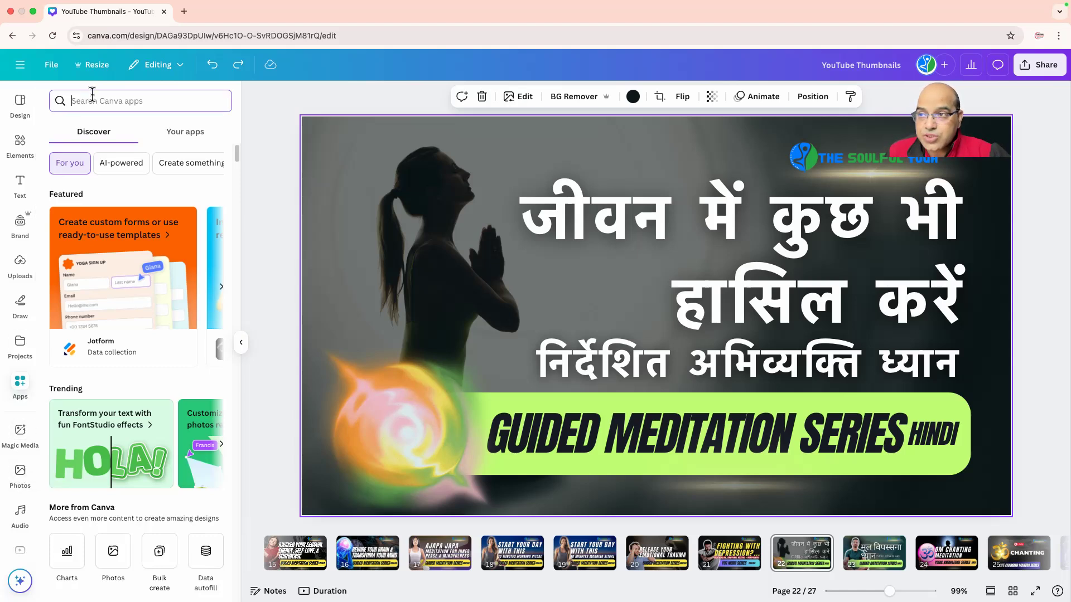
pyautogui.write('photos')
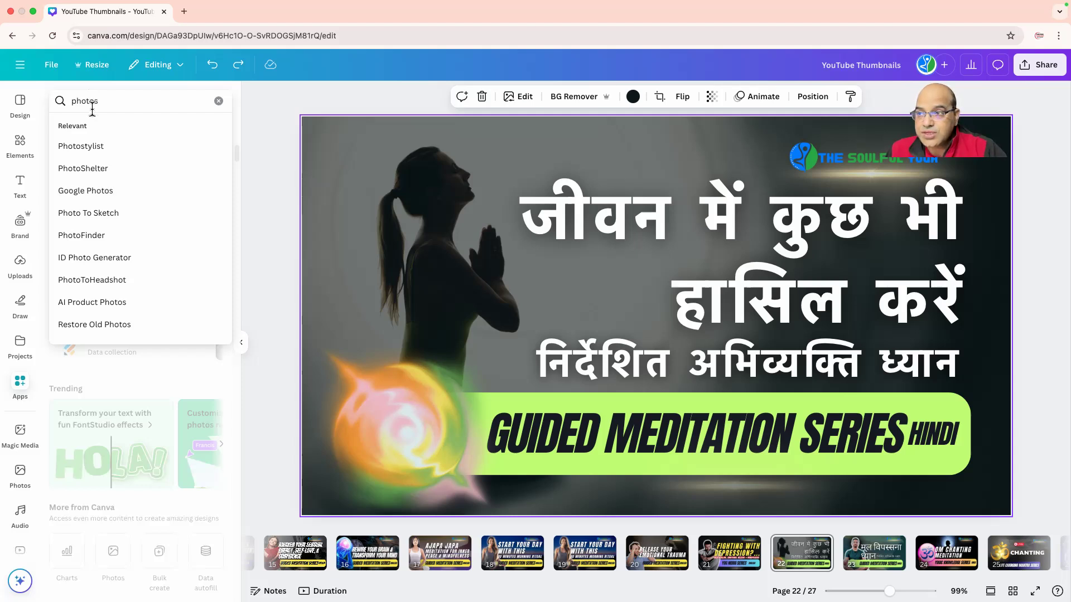
pyautogui.press('Return')
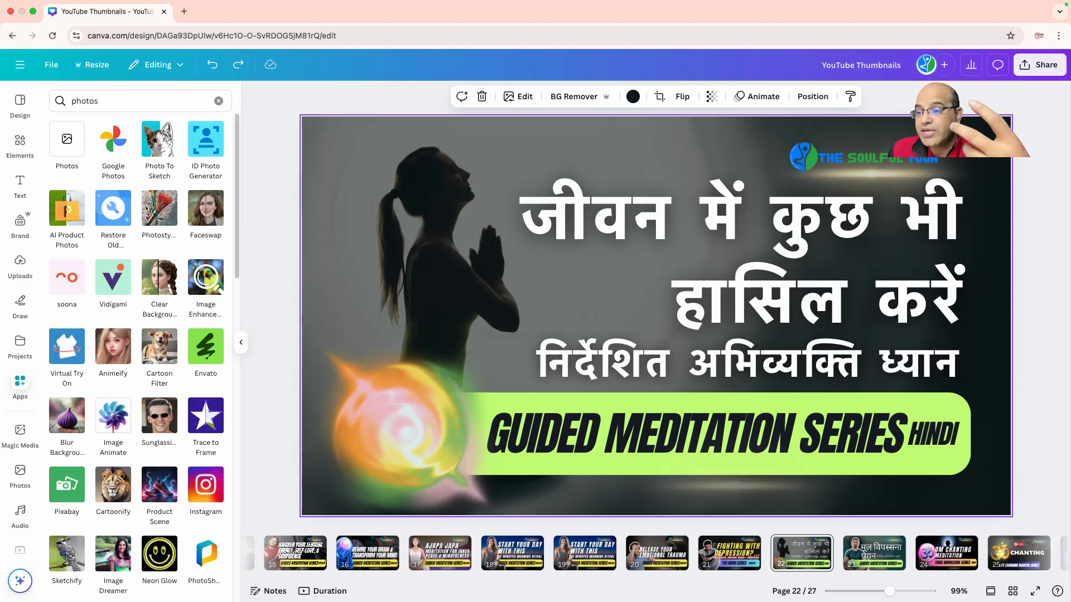
# Search the Canva apps for "videos" and look over the app shortcuts listed below Projects
pyautogui.click(94, 100)
pyautogui.doubleClick(94, 99)
pyautogui.write('vide')
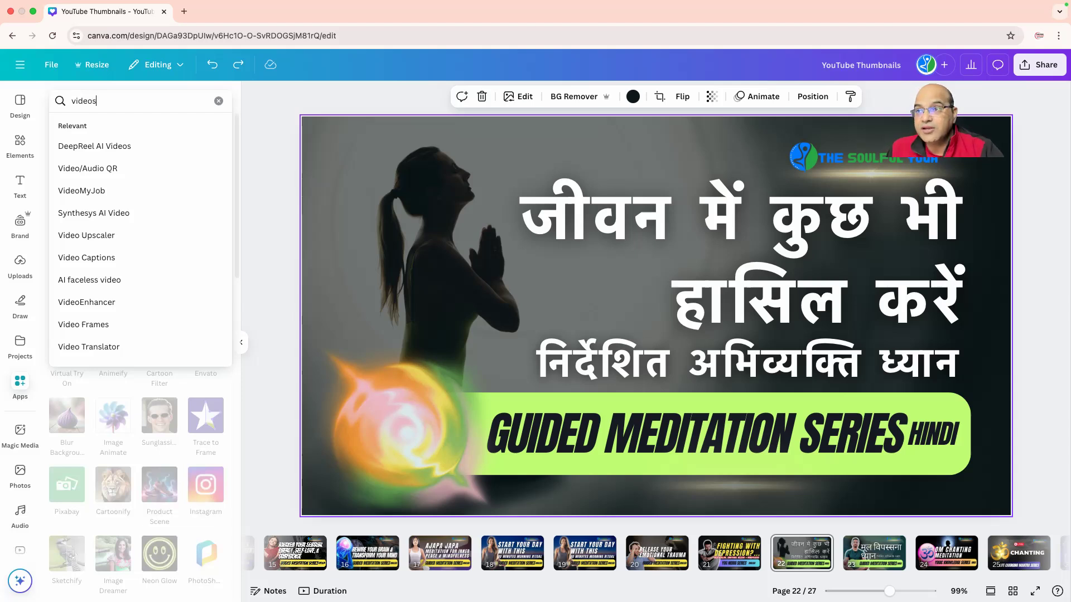
pyautogui.write('os')
pyautogui.press('Return')
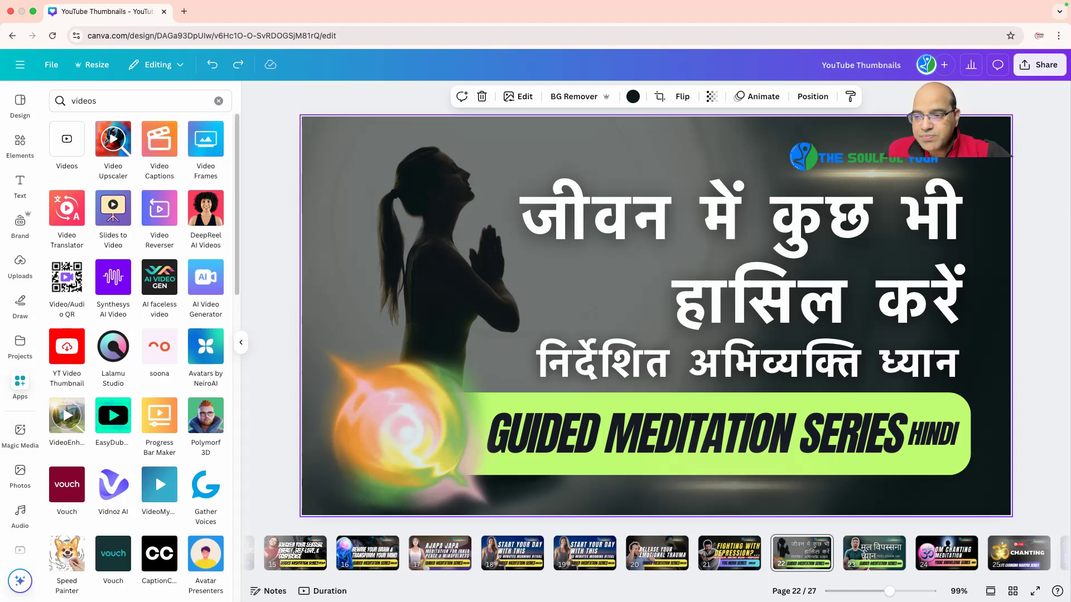
pyautogui.scroll(-4, 25, 415)
pyautogui.scroll(-1, 25, 404)
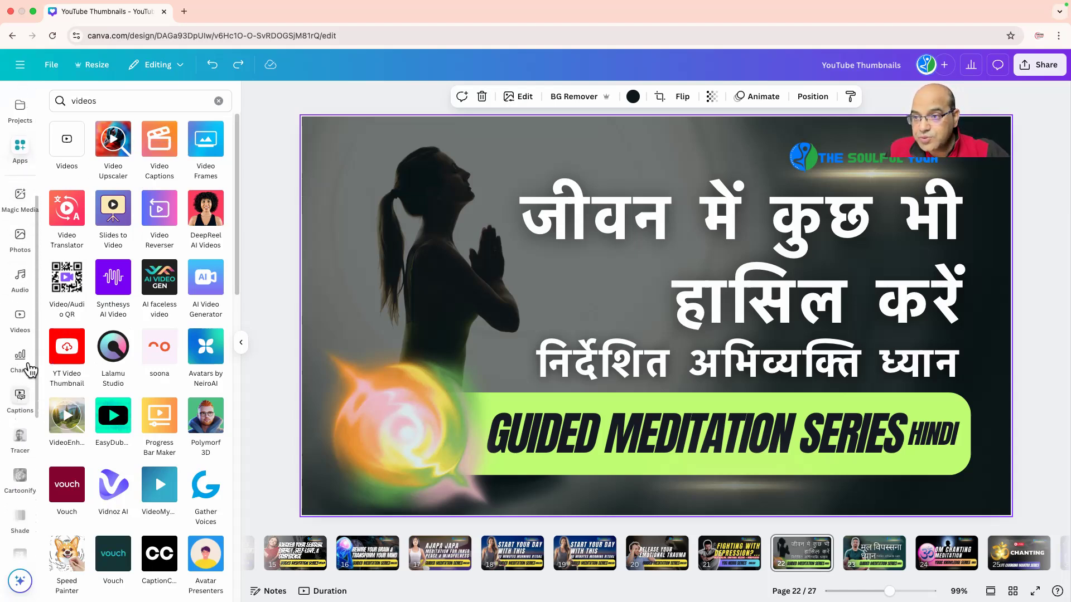
# Replace the app search term with "audio" and run the search
pyautogui.click(92, 99)
pyautogui.doubleClick(92, 98)
pyautogui.write('audio')
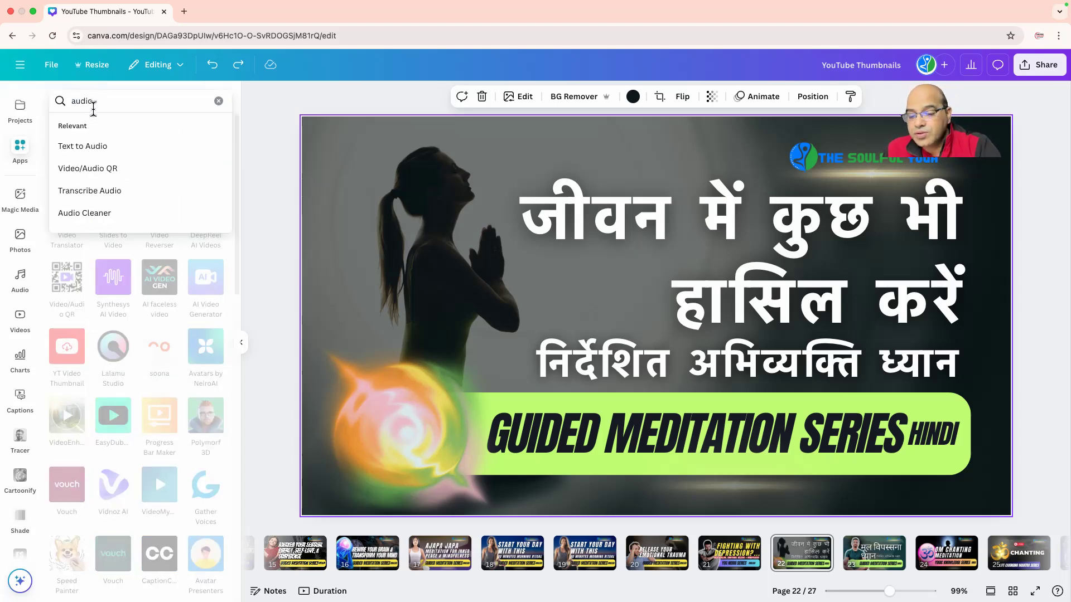
pyautogui.press('Return')
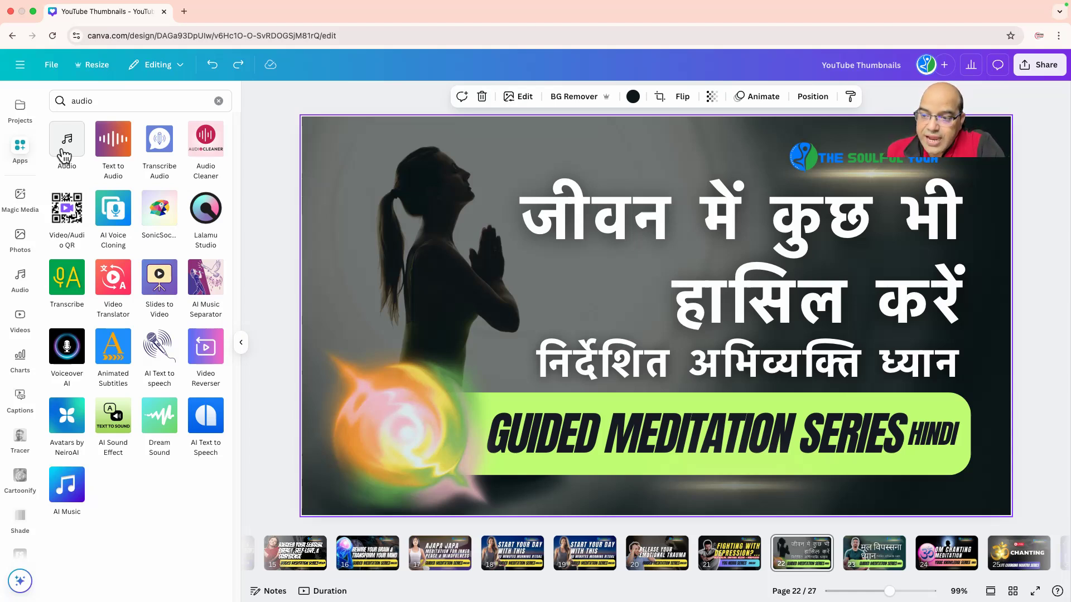
# Search the Canva apps for "caption"
pyautogui.doubleClick(79, 101)
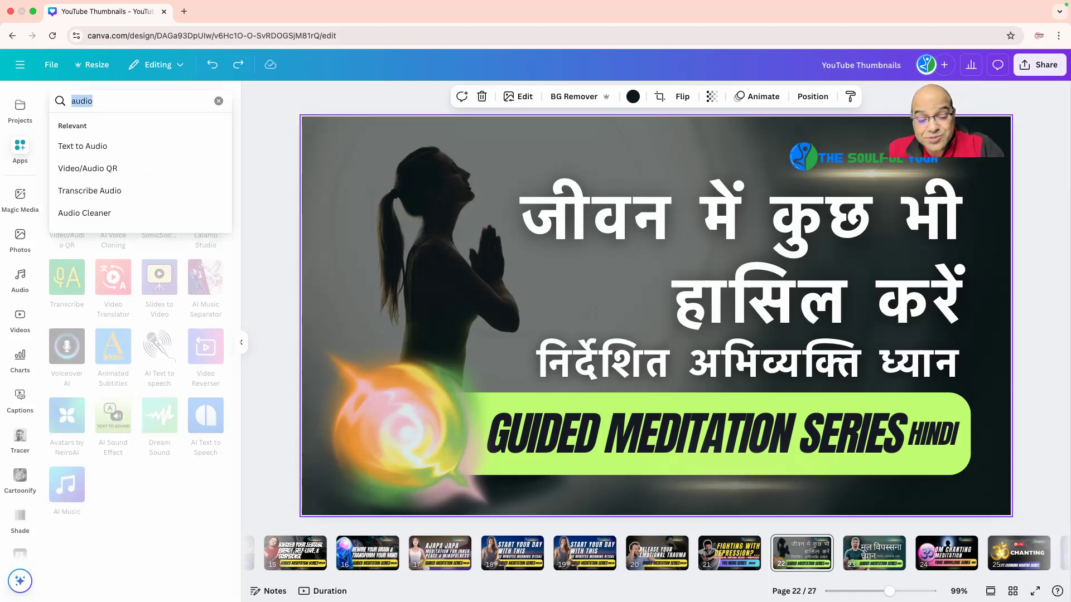
pyautogui.write('capt')
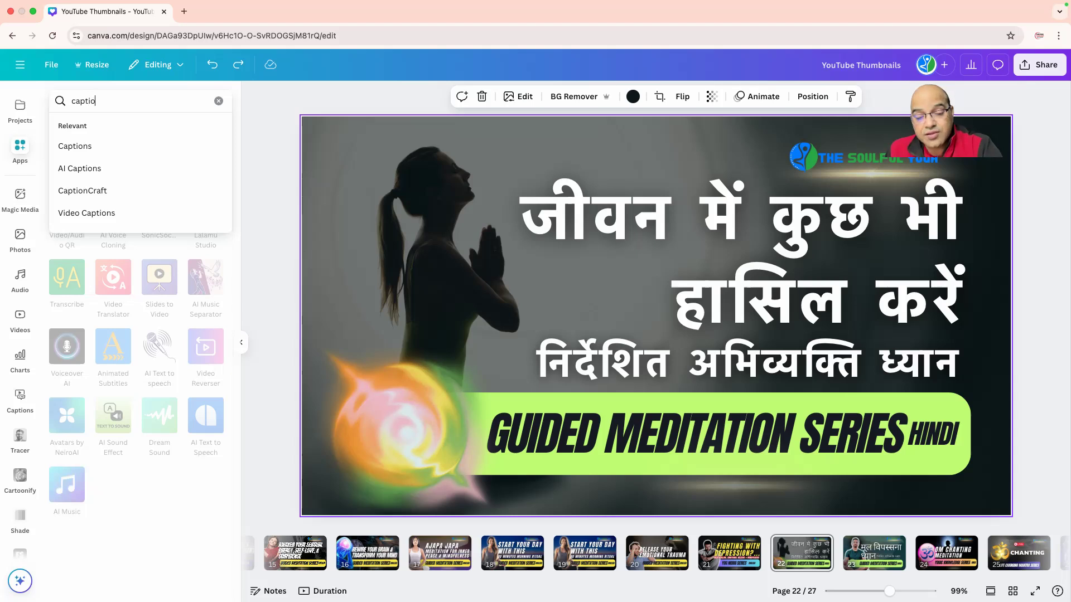
pyautogui.write('ion')
pyautogui.press('Return')
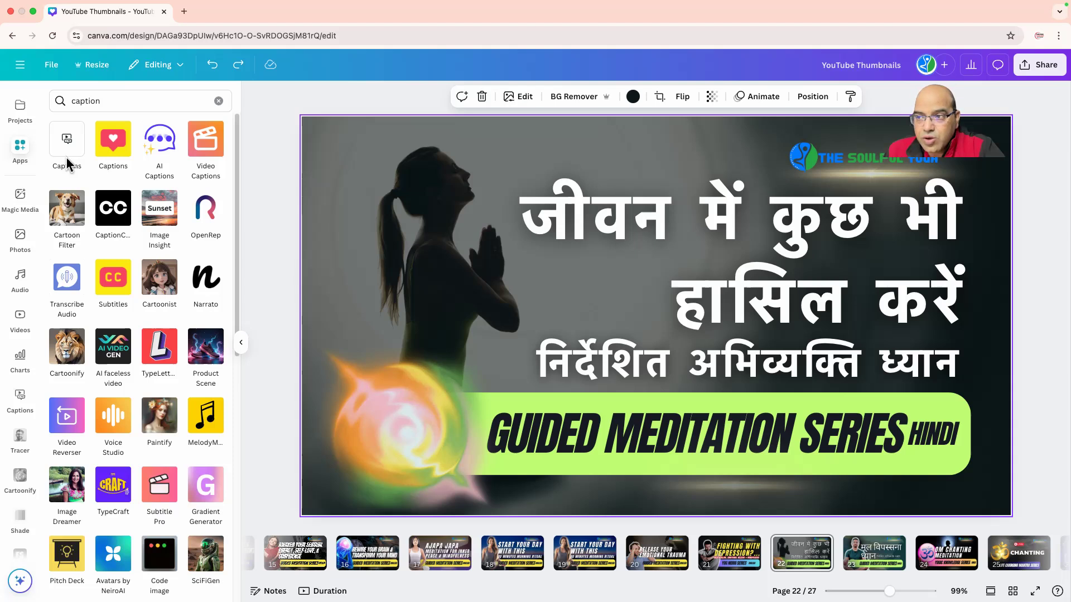
# Search the Canva apps for "tracer"
pyautogui.click(84, 100)
pyautogui.doubleClick(83, 96)
pyautogui.write('t')
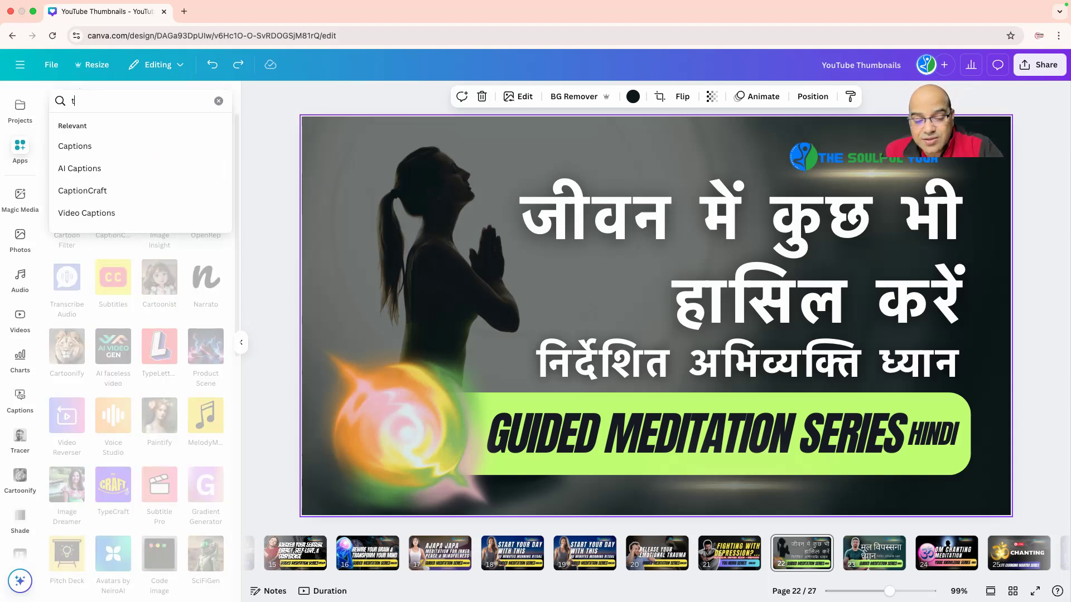
pyautogui.write('racer')
pyautogui.press('Return')
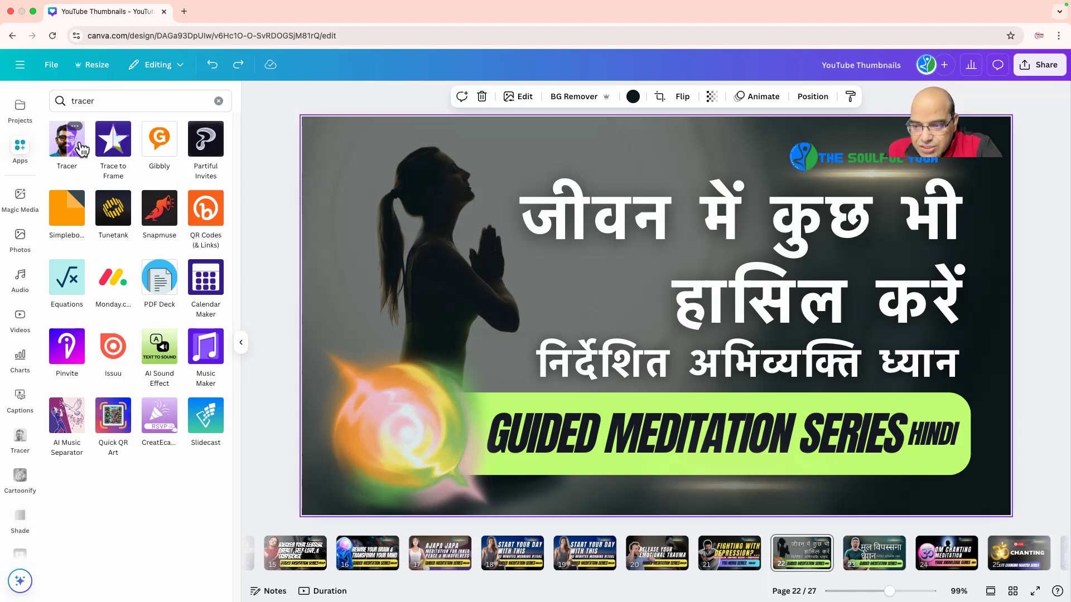
# Search the Canva apps for "shadow"
pyautogui.doubleClick(75, 99)
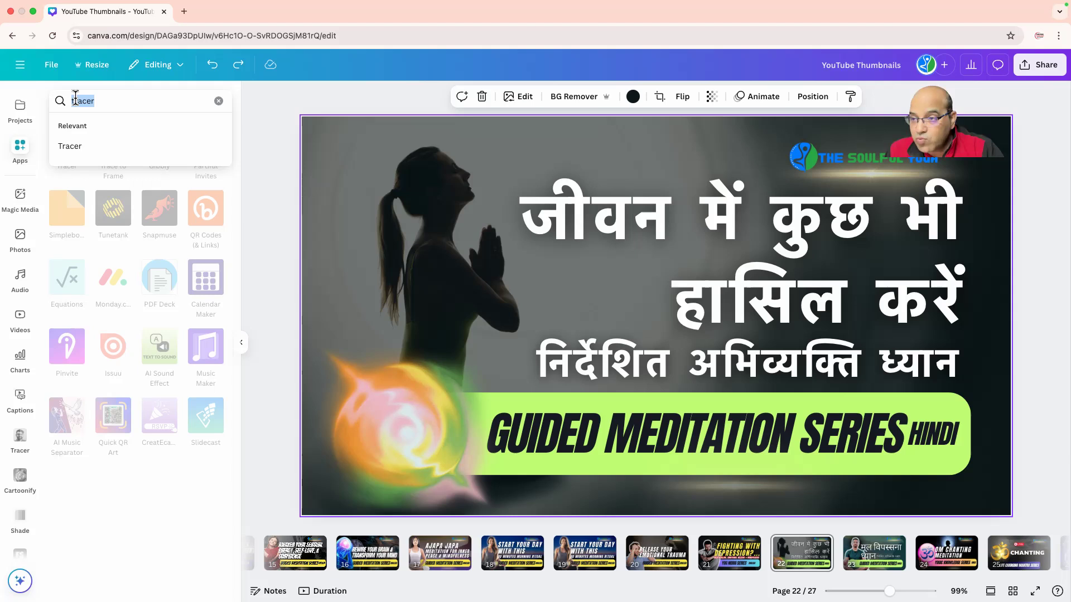
pyautogui.write('sh')
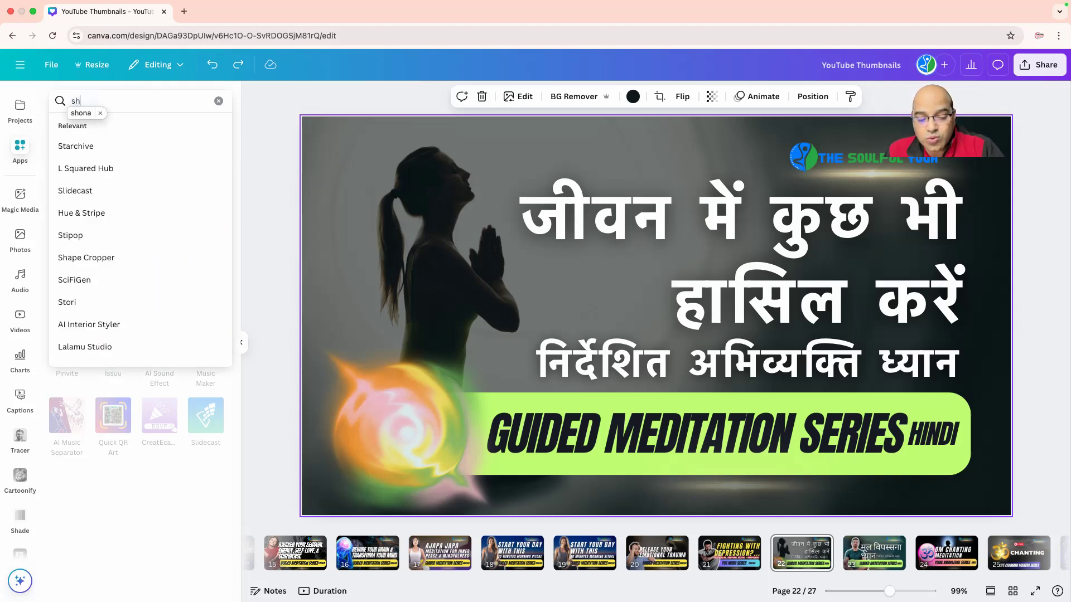
pyautogui.write('ado')
pyautogui.press('Return')
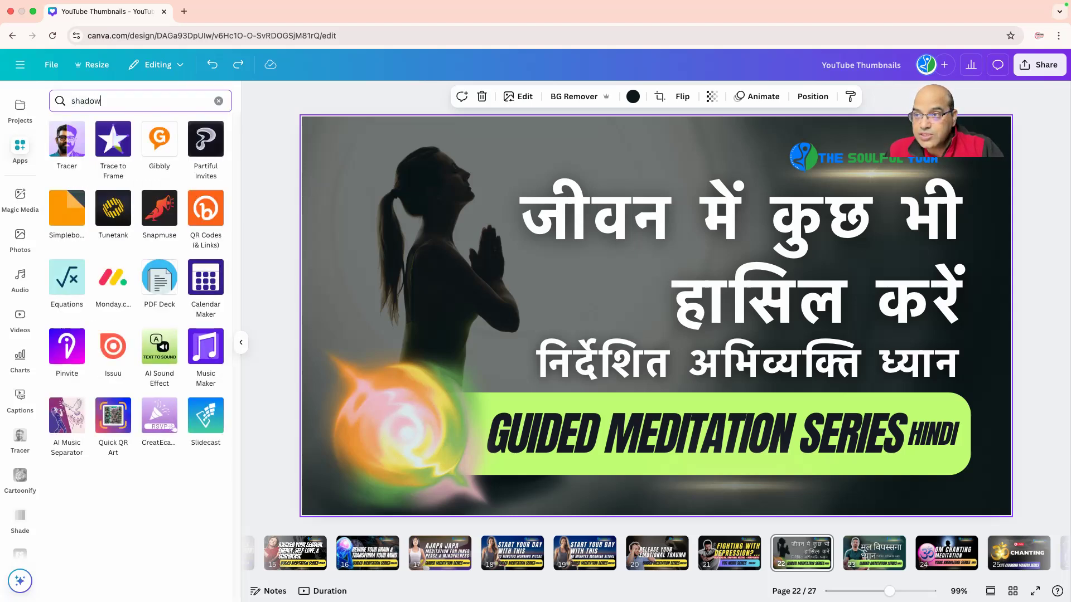
pyautogui.press('Return')
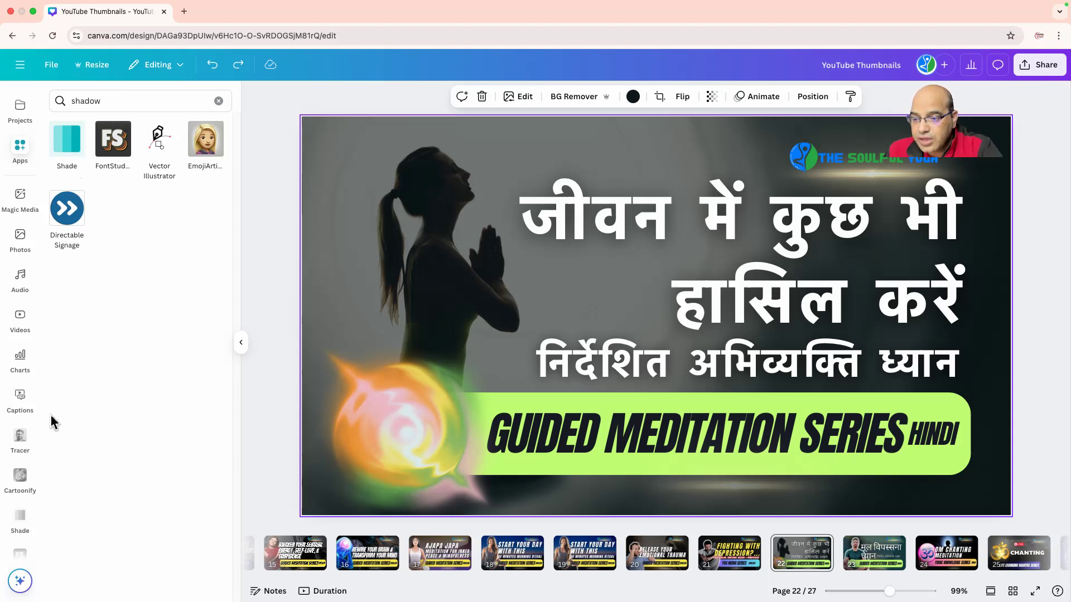
# Review the full set of pinned app shortcuts and clear the "shadow" app search
pyautogui.scroll(-5, 39, 436)
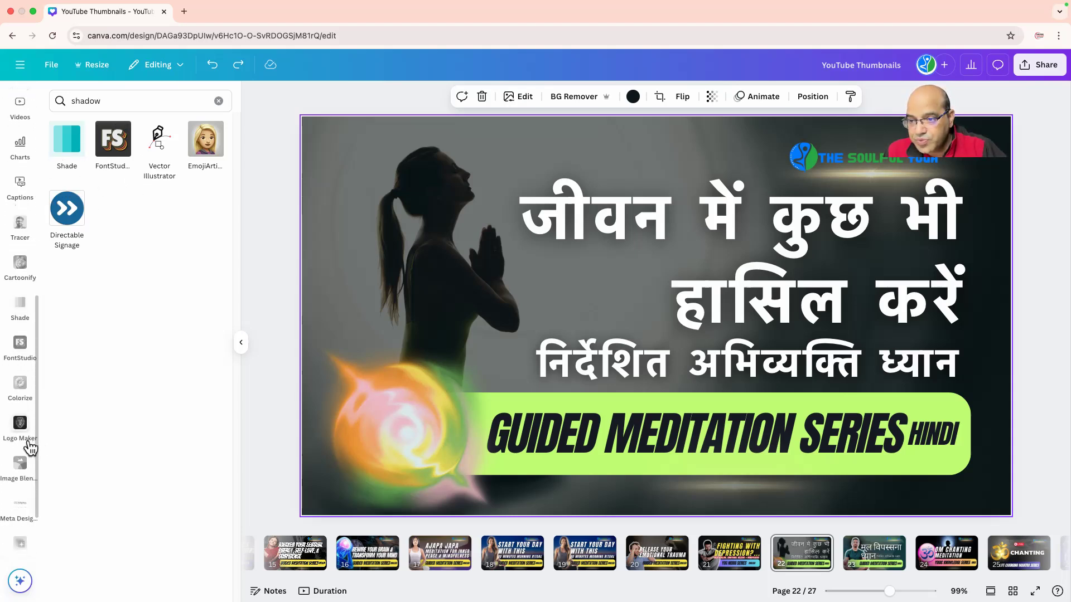
pyautogui.scroll(-1, 29, 441)
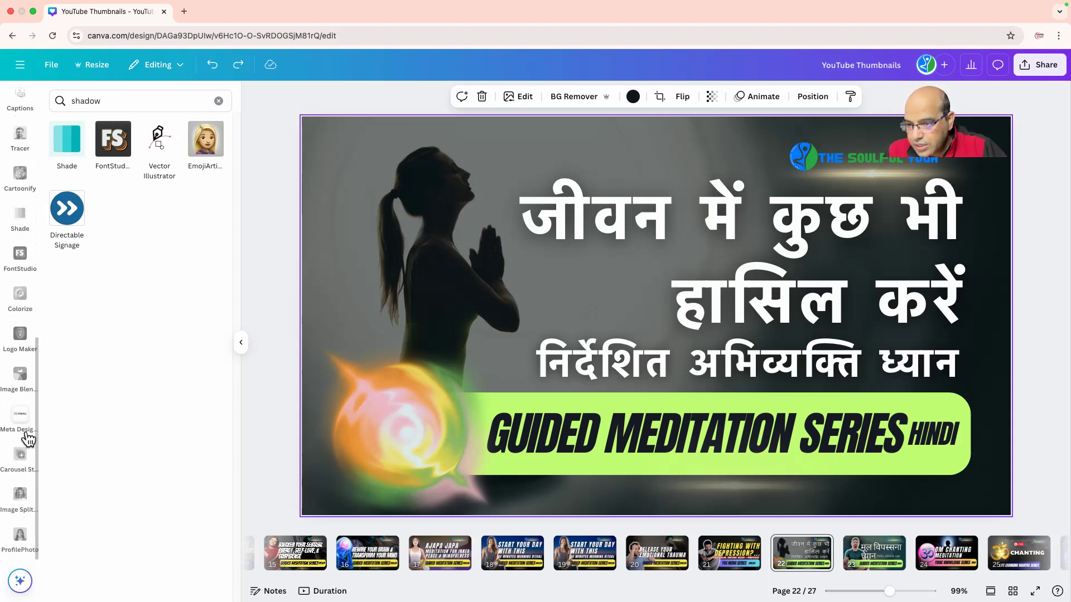
pyautogui.scroll(2, 27, 437)
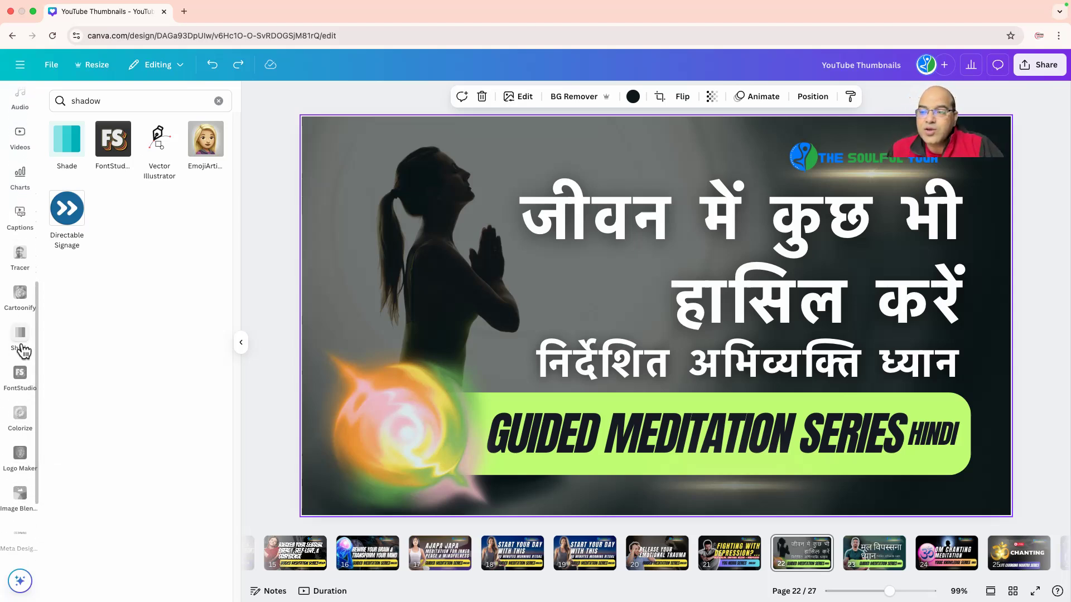
pyautogui.scroll(7, 20, 341)
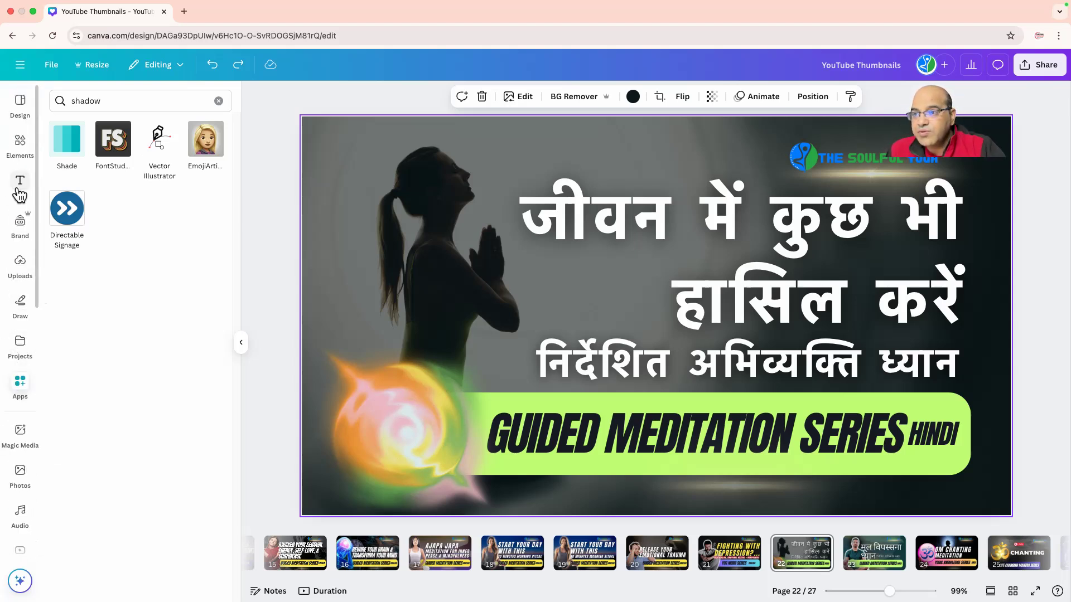
pyautogui.click(219, 101)
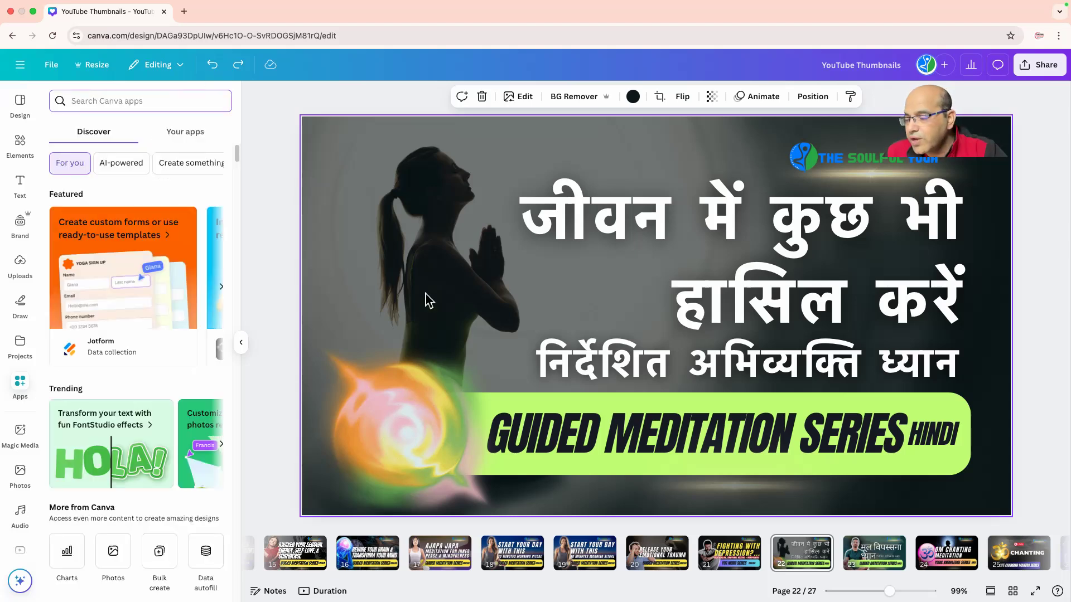
# Go to page 23 and select the cut-out photo of the meditating man
pyautogui.click(536, 294)
pyautogui.scroll(-3, 378, 263)
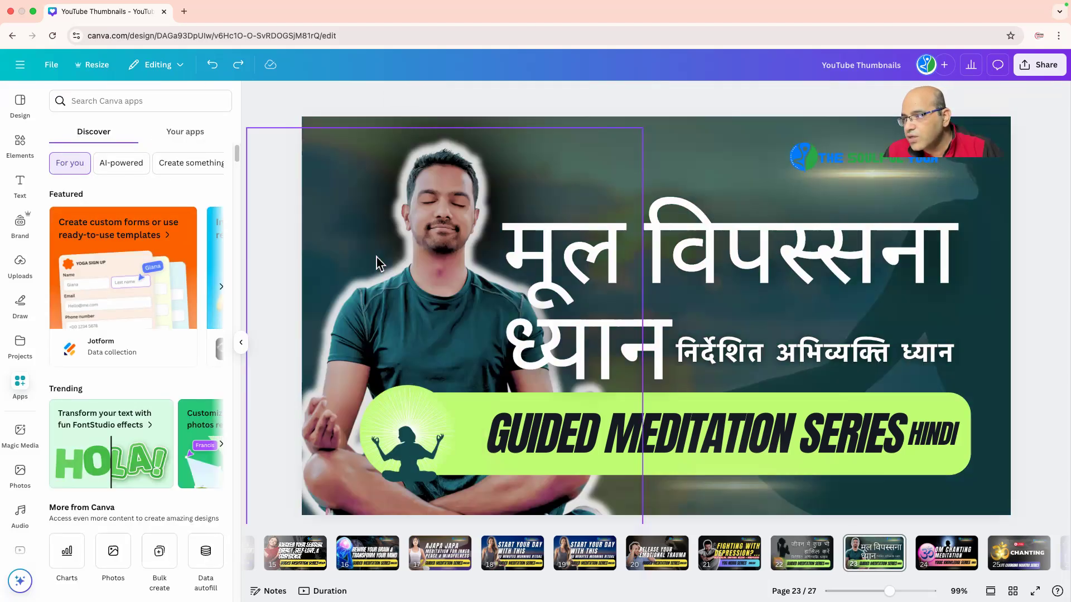
pyautogui.click(423, 215)
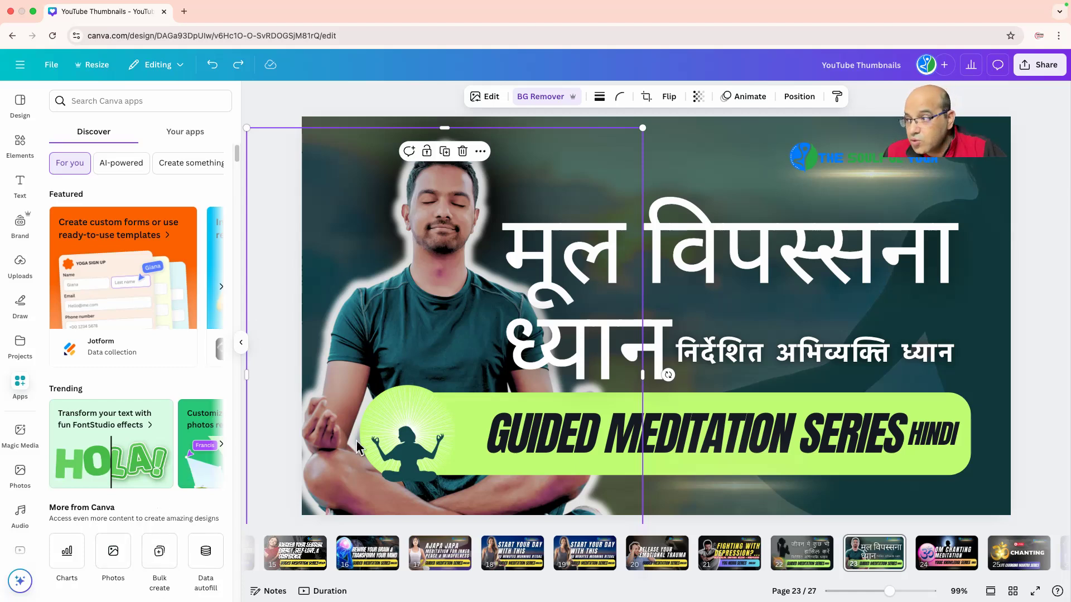
# Browse the trending, Canva, popular and AI-powered apps and open the Colorize app from the popular ones
pyautogui.scroll(-5, 159, 347)
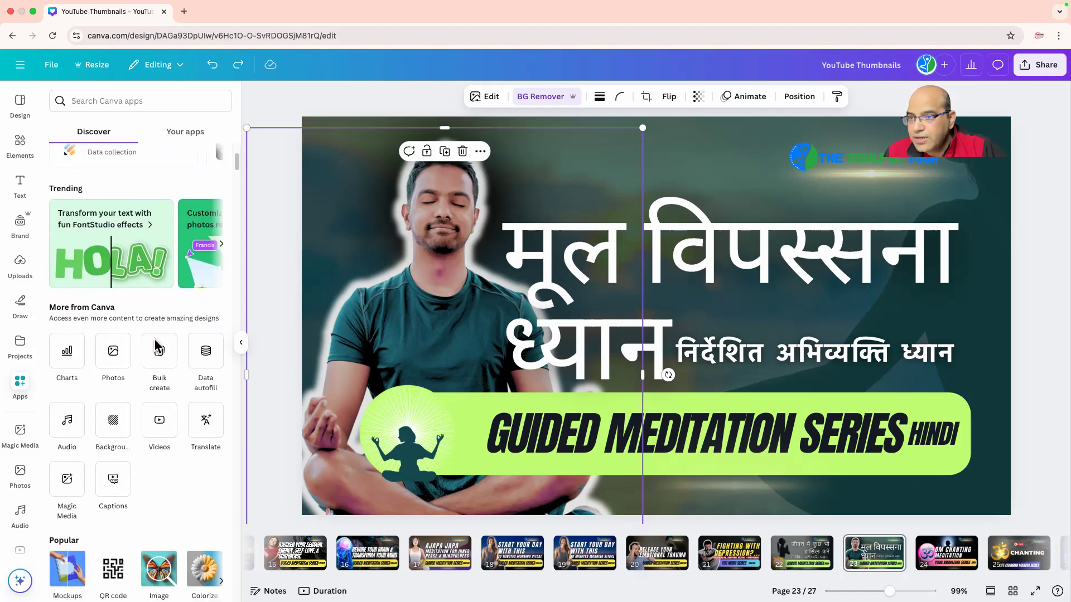
pyautogui.scroll(-3, 124, 419)
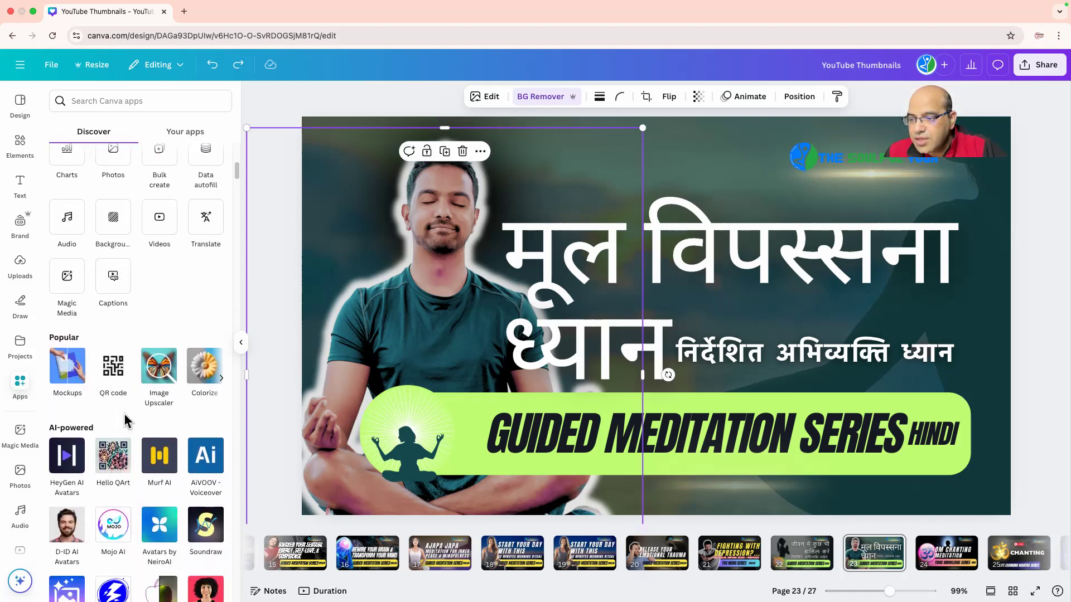
pyautogui.scroll(-6, 124, 419)
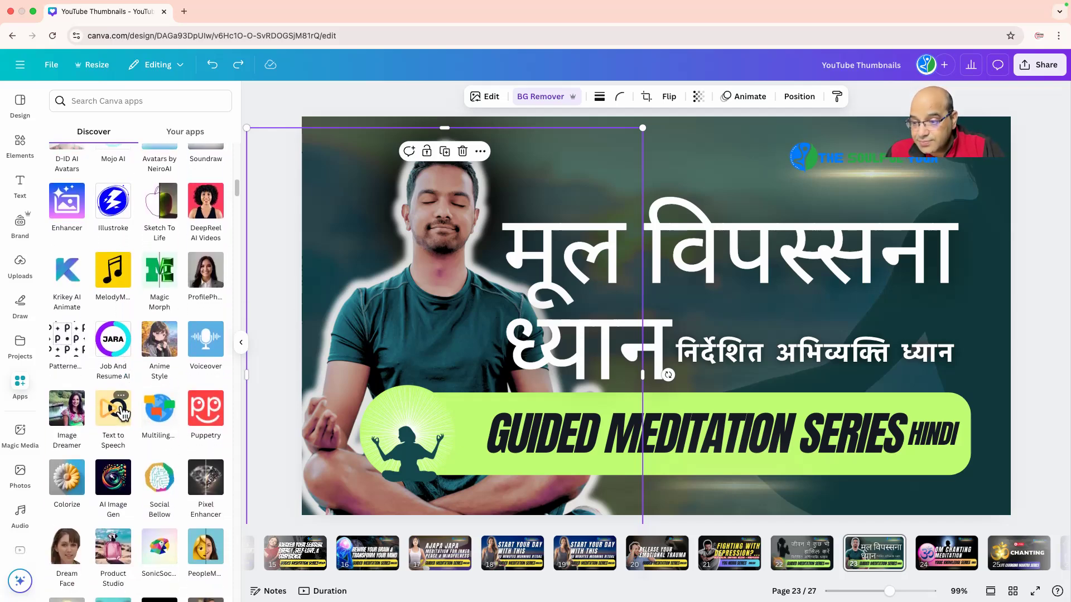
pyautogui.scroll(15, 124, 415)
pyautogui.scroll(-4, 121, 410)
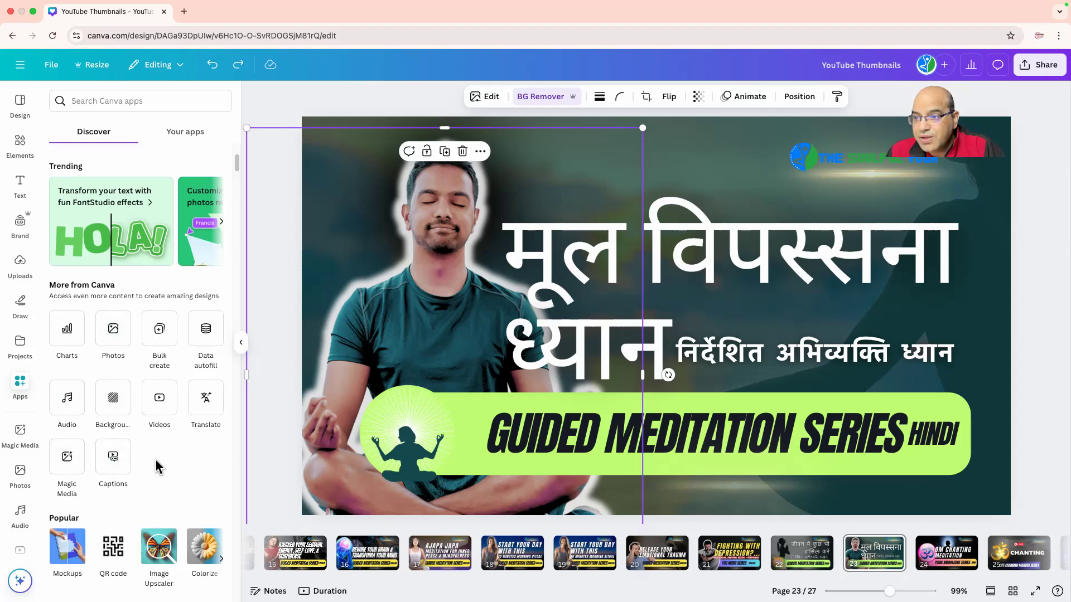
pyautogui.scroll(-4, 158, 467)
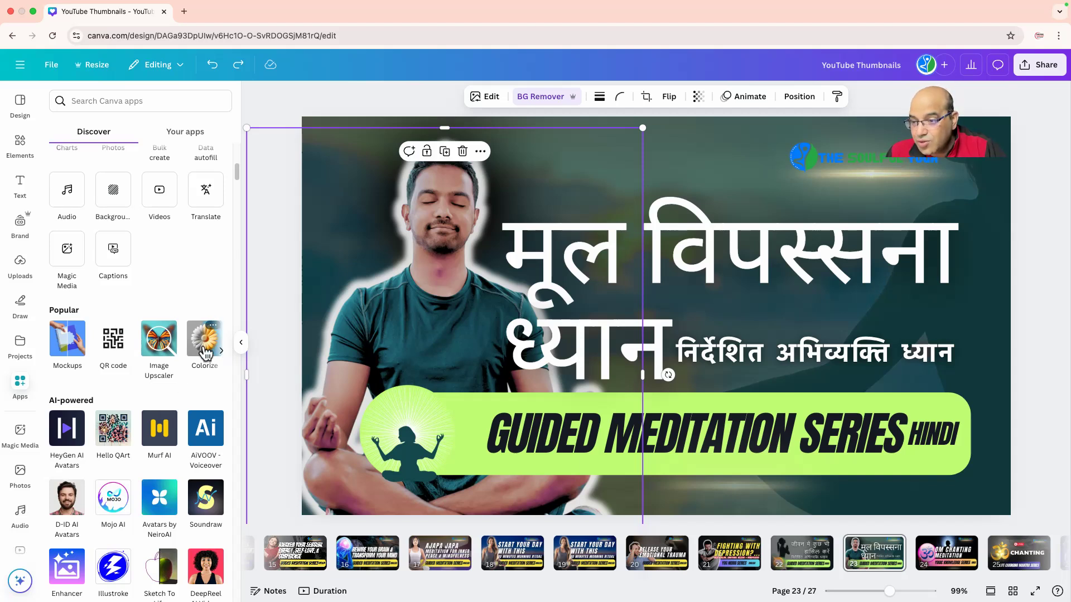
pyautogui.click(96, 97)
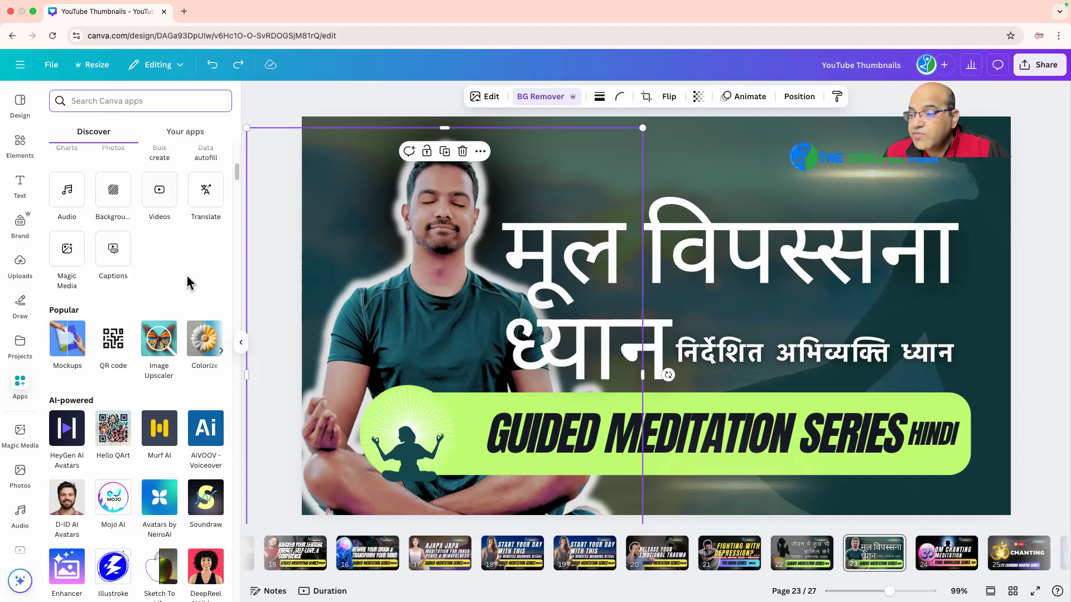
pyautogui.click(194, 352)
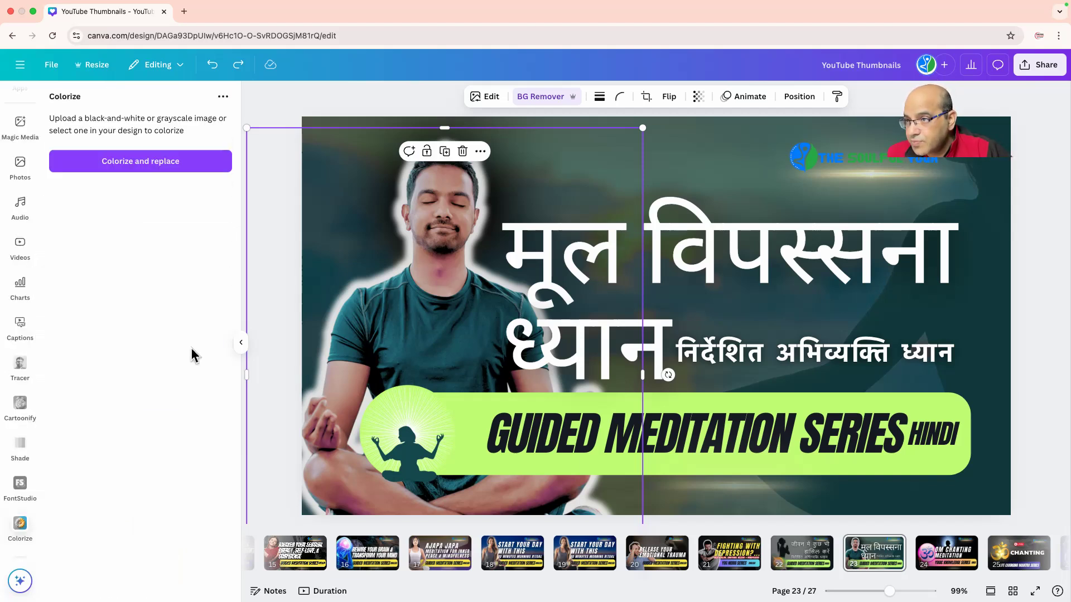
# Try Colorize and replace on the cut-out photo of the meditating man, and undo the replacement
pyautogui.click(162, 165)
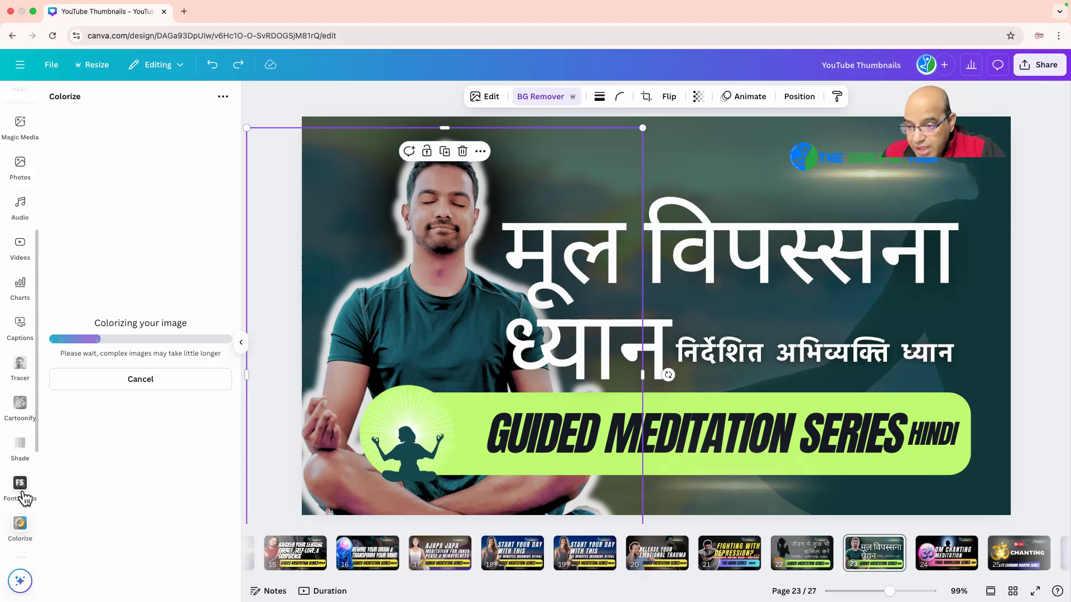
pyautogui.scroll(-3, 26, 435)
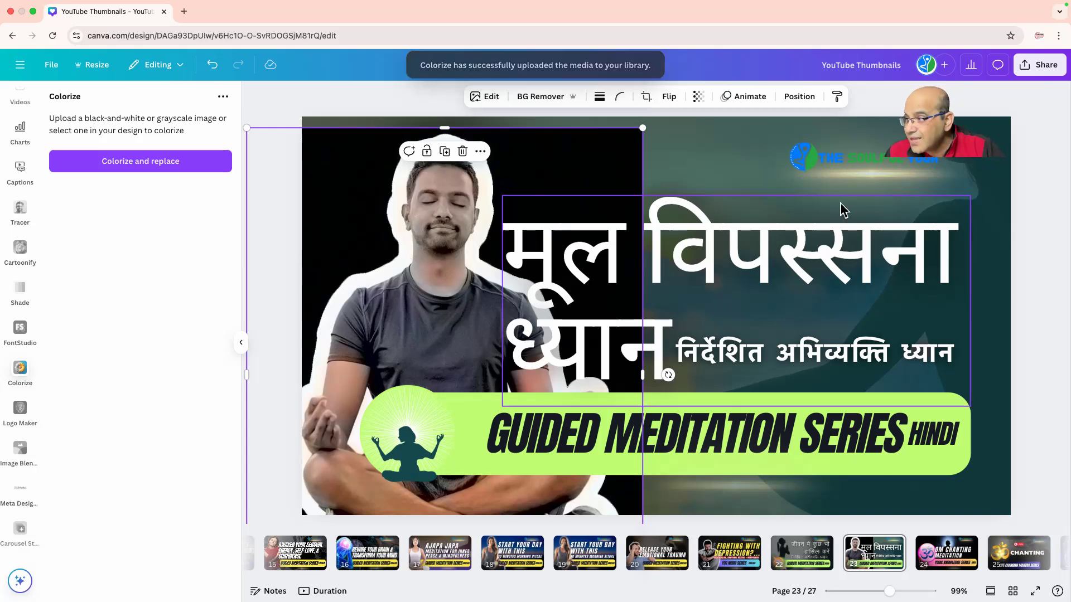
pyautogui.click(700, 177)
pyautogui.hotkey('ctrl', 'z')
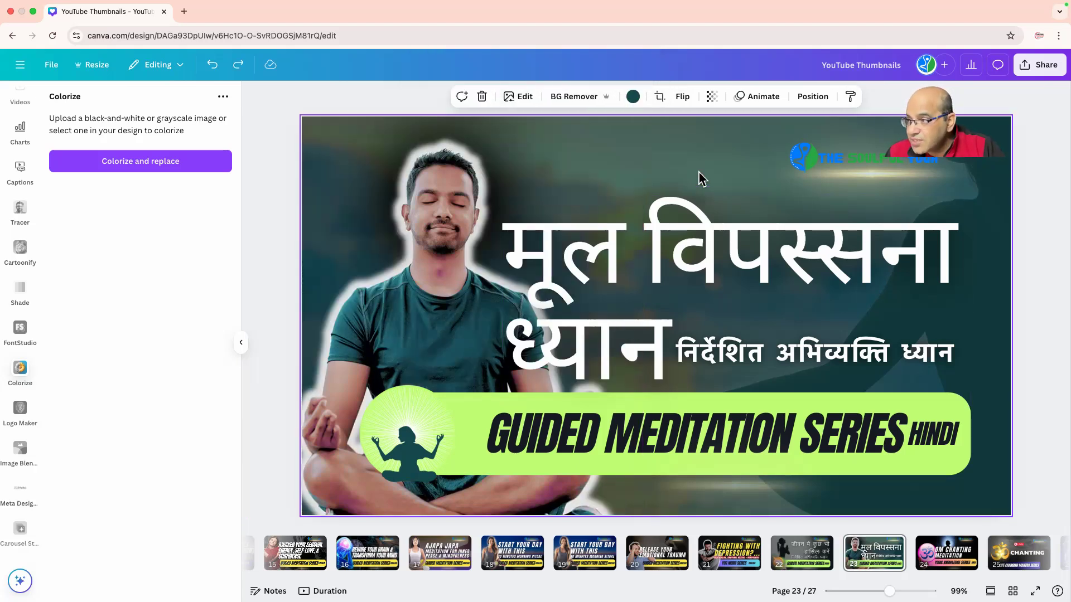
# Open the Logo Maker app and place the cursor in its logo description field
pyautogui.click(20, 407)
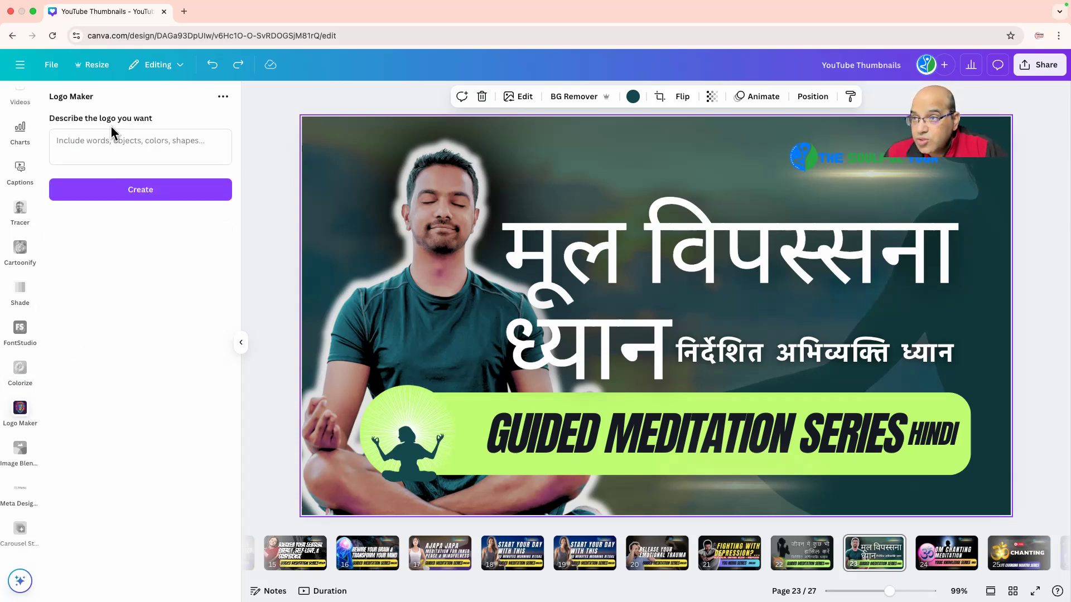
pyautogui.click(115, 135)
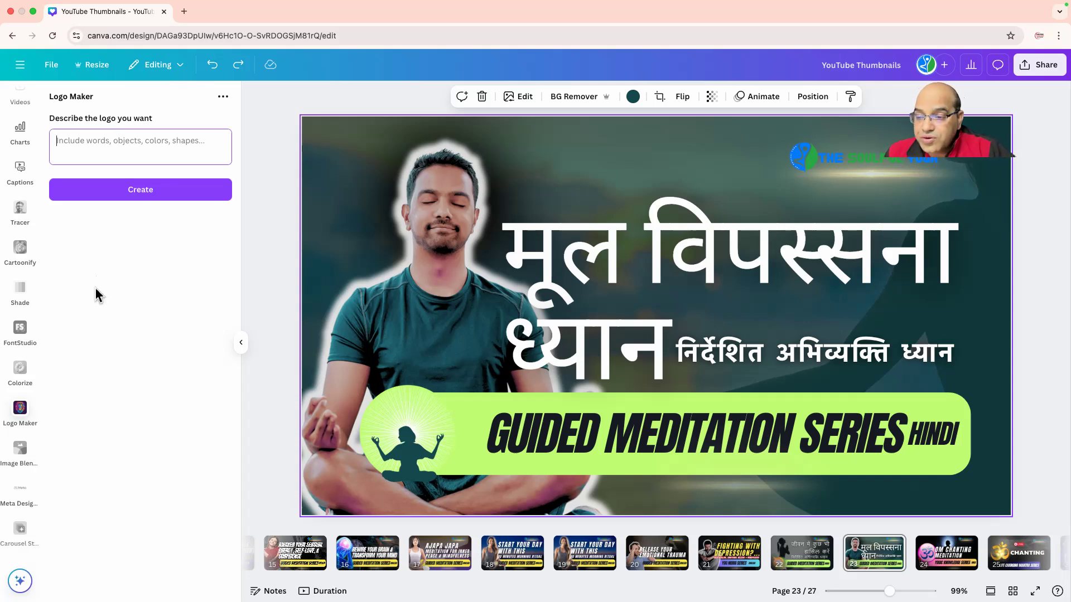
# Preview a linear blend at strength 50 on the meditating man's photo with Image Blender and leave it unsaved
pyautogui.click(20, 449)
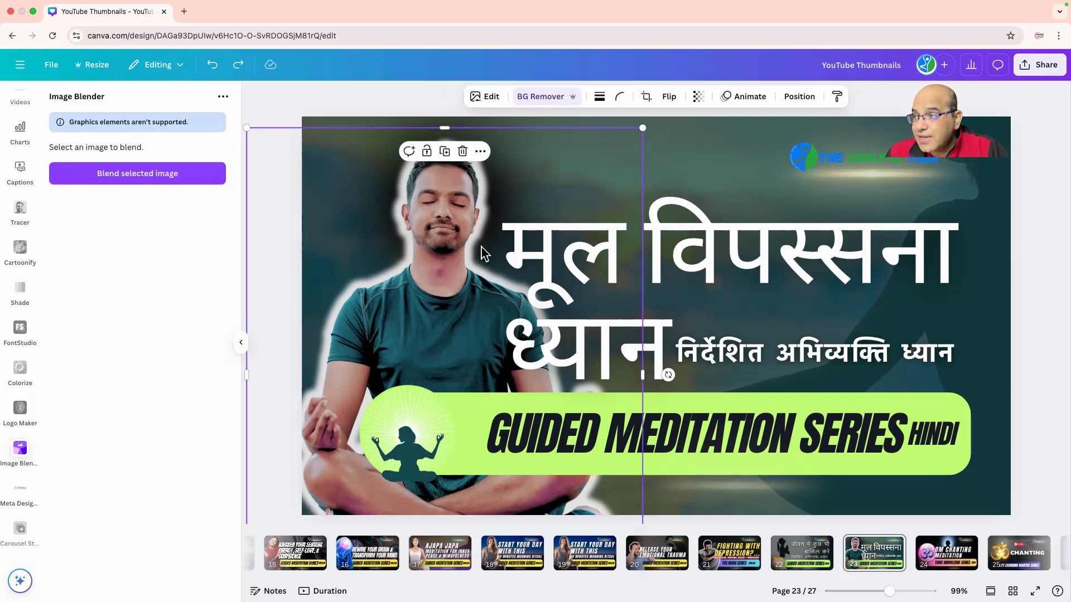
pyautogui.click(193, 180)
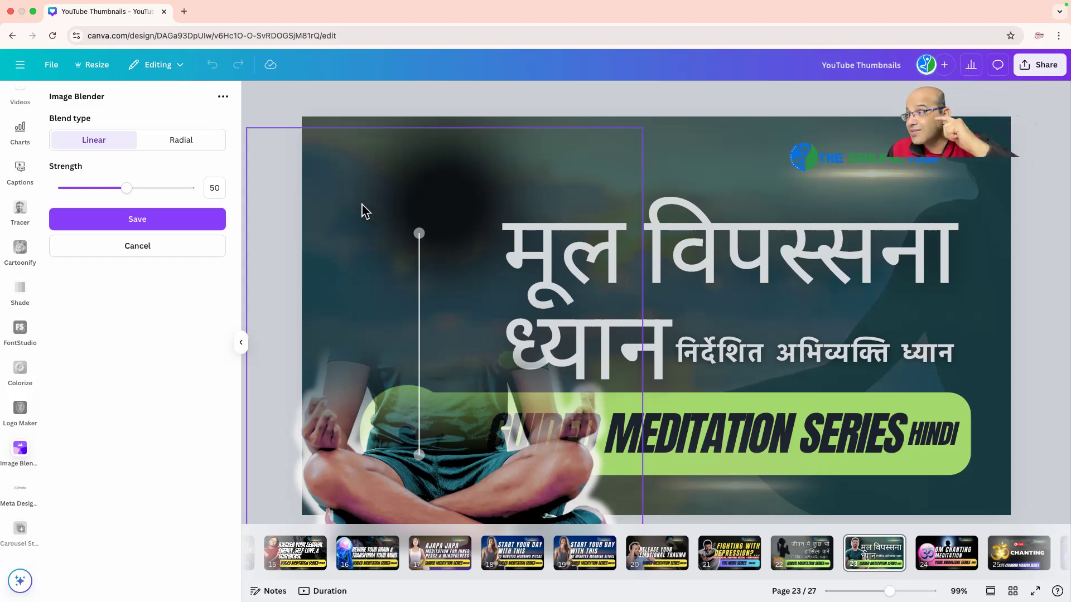
pyautogui.moveTo(928, 151); pyautogui.dragTo(938, 152)
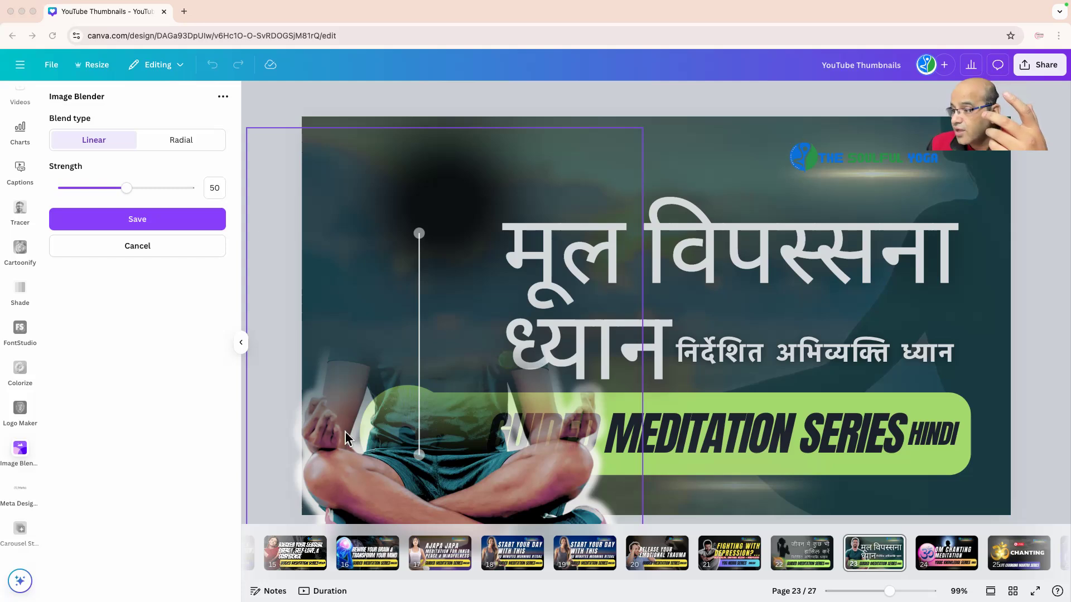
pyautogui.click(625, 178)
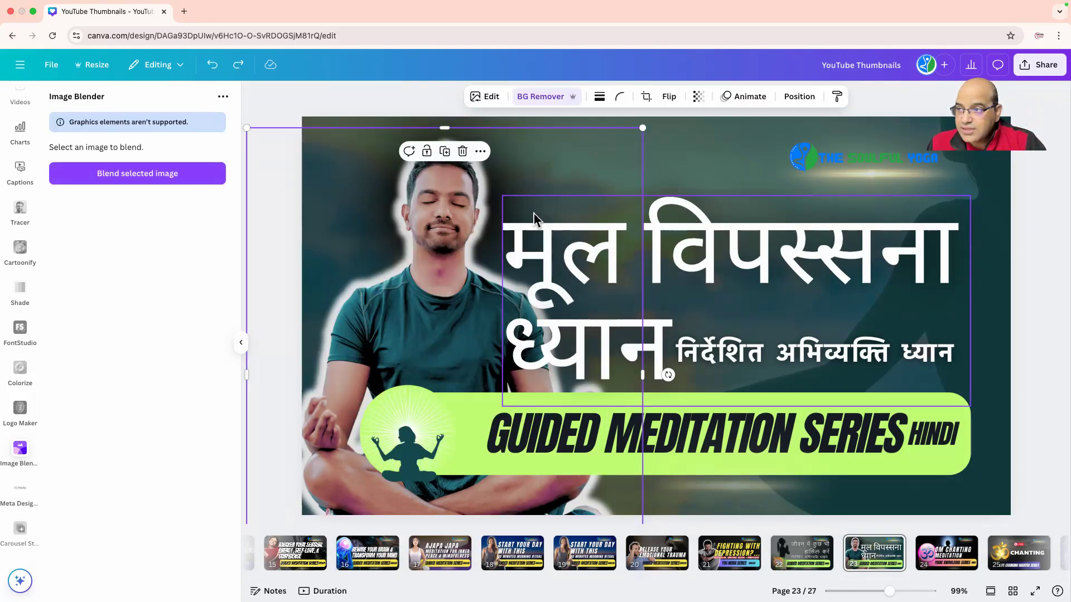
# Try tilting the linear blend line on the man's photo, discard it, and undo a move of the silhouette graphic
pyautogui.click(87, 172)
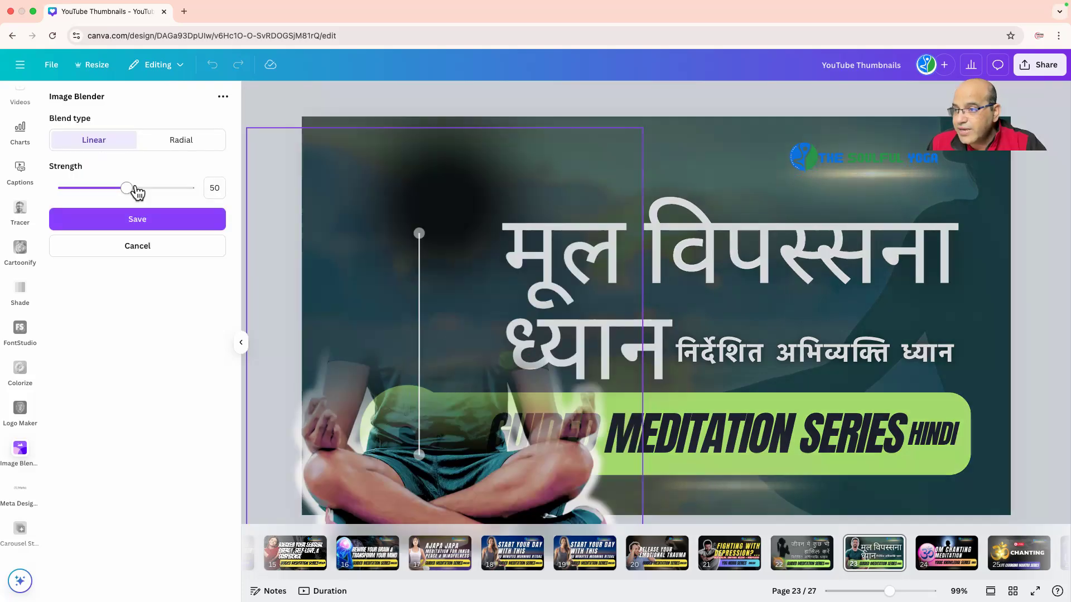
pyautogui.moveTo(419, 454)
pyautogui.mouseDown()
pyautogui.moveTo(477, 444)
pyautogui.moveTo(531, 376)
pyautogui.moveTo(521, 334)
pyautogui.moveTo(438, 409)
pyautogui.moveTo(306, 362)
pyautogui.moveTo(356, 263)
pyautogui.moveTo(433, 285)
pyautogui.moveTo(413, 303)
pyautogui.moveTo(441, 258)
pyautogui.moveTo(419, 236)
pyautogui.moveTo(437, 462)
pyautogui.mouseUp()
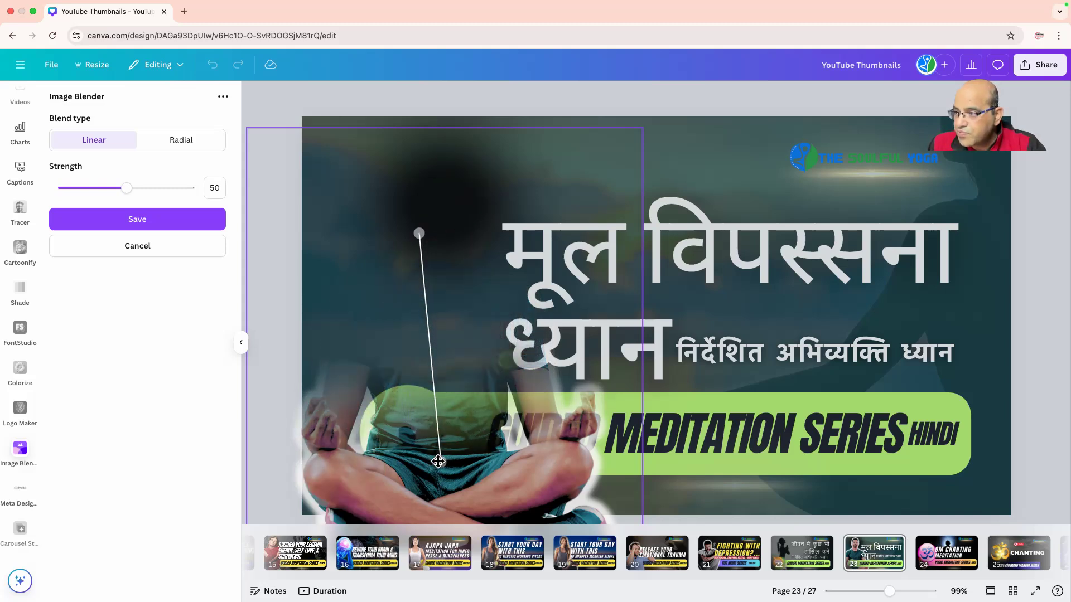
pyautogui.click(692, 151)
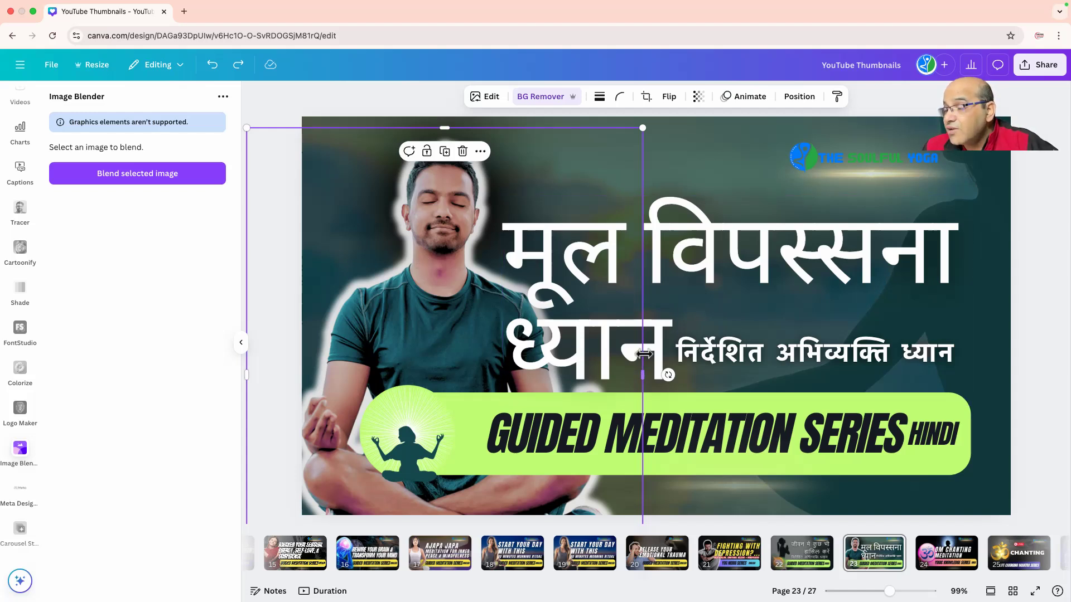
pyautogui.moveTo(425, 411); pyautogui.dragTo(442, 165)
pyautogui.hotkey('ctrl', 'z')
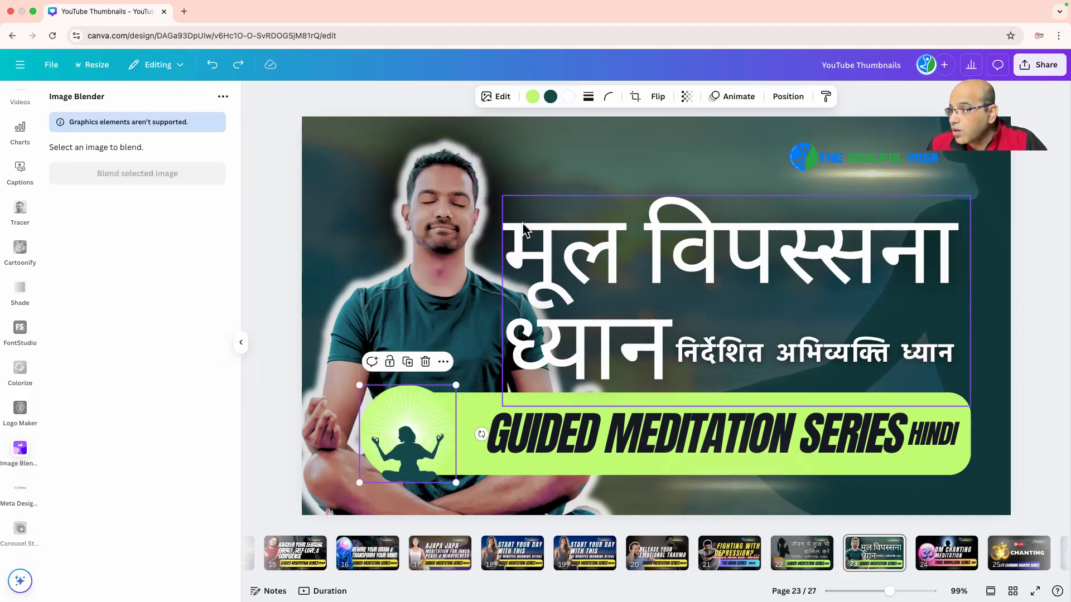
# Export only page 1 as an MP4 video to Meta Design Check
pyautogui.click(18, 491)
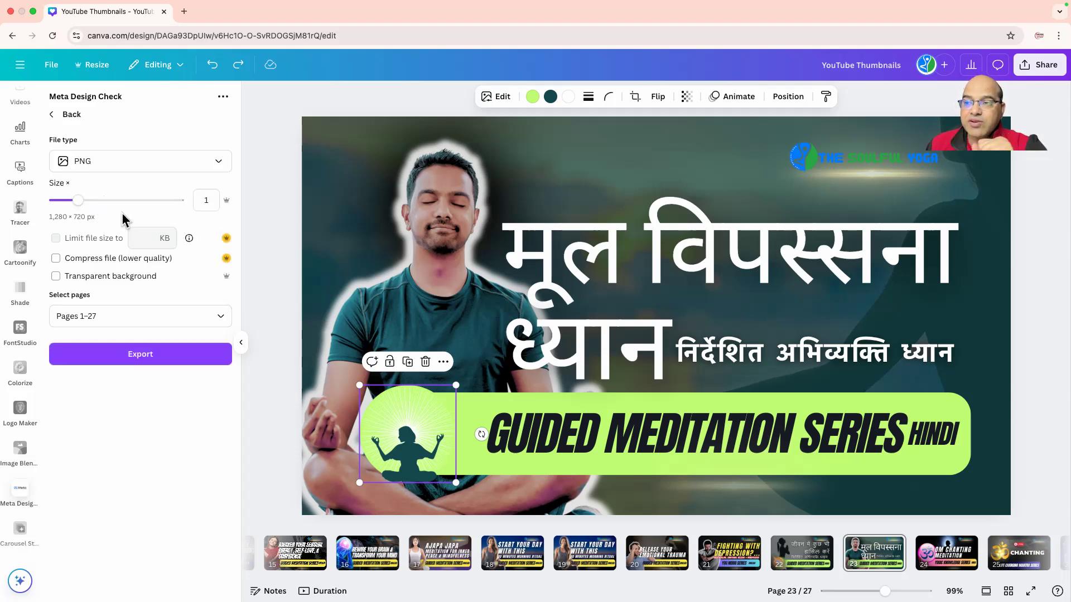
pyautogui.click(111, 171)
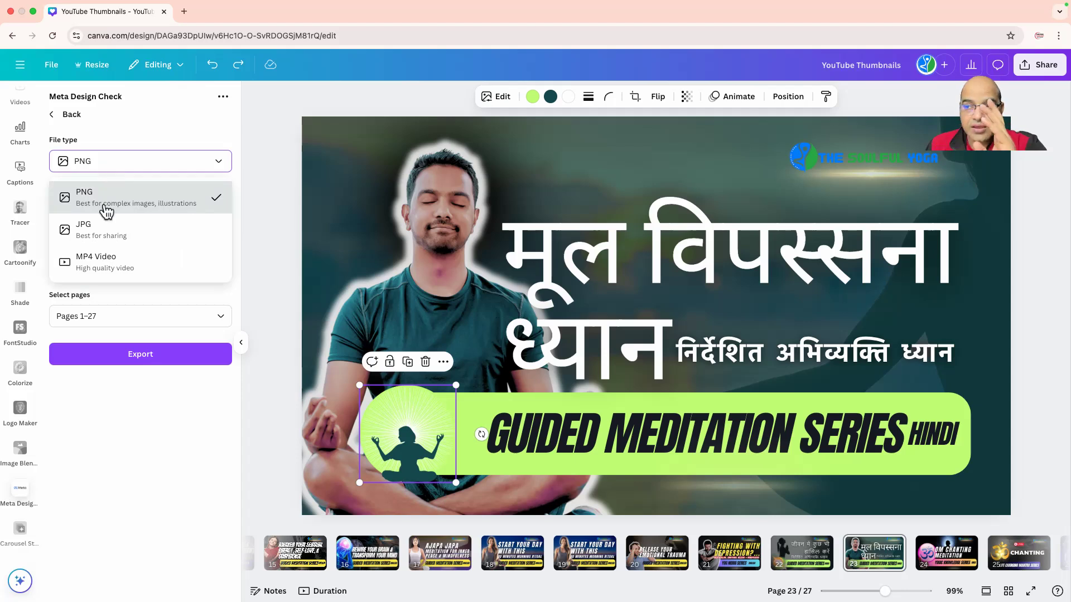
pyautogui.click(110, 263)
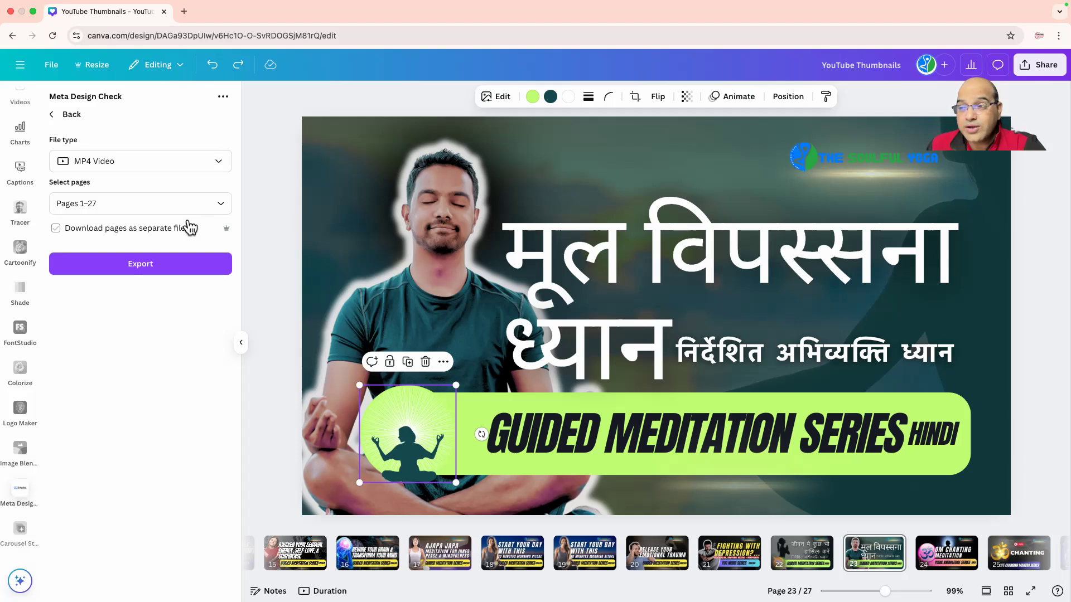
pyautogui.click(176, 201)
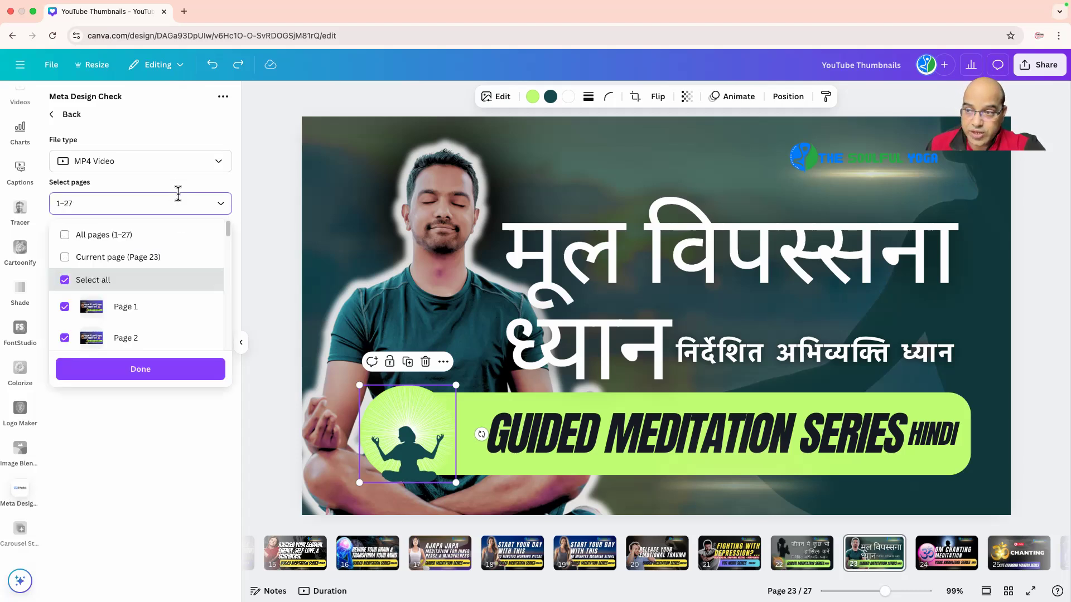
pyautogui.click(95, 236)
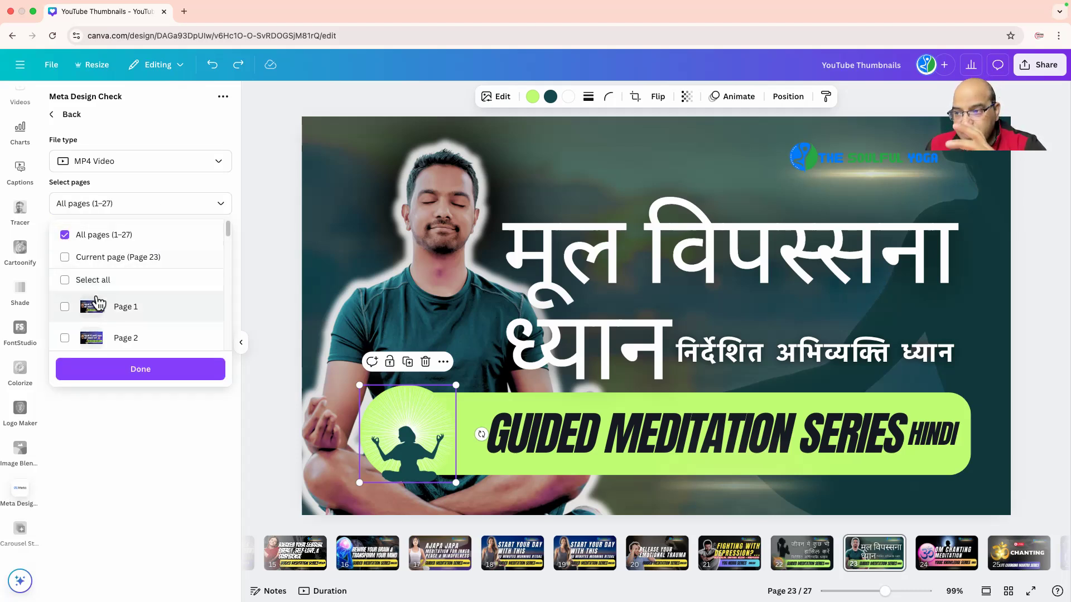
pyautogui.click(81, 306)
pyautogui.click(134, 371)
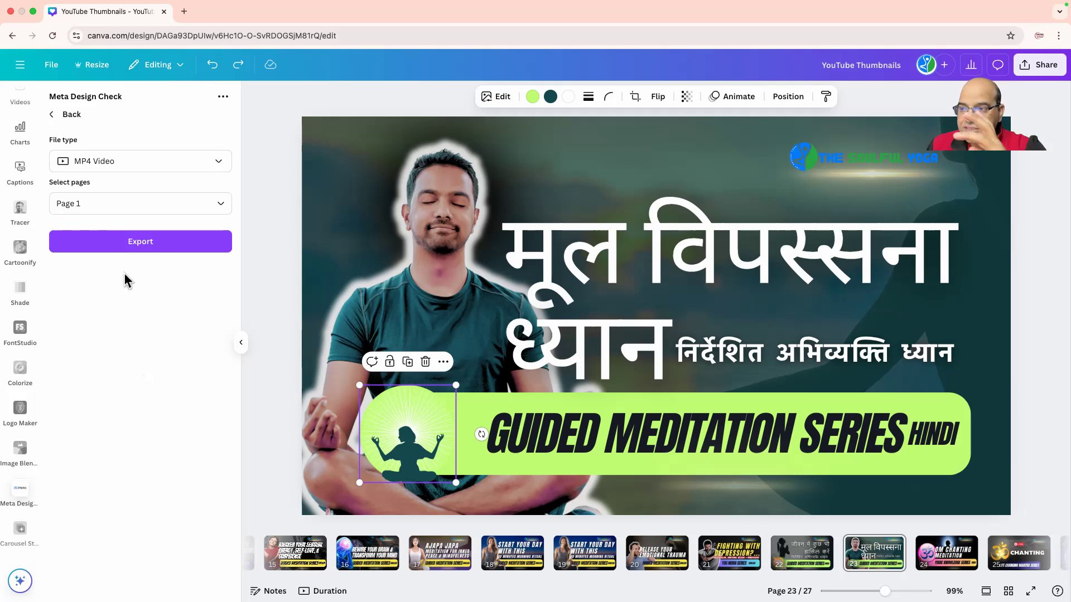
pyautogui.click(127, 243)
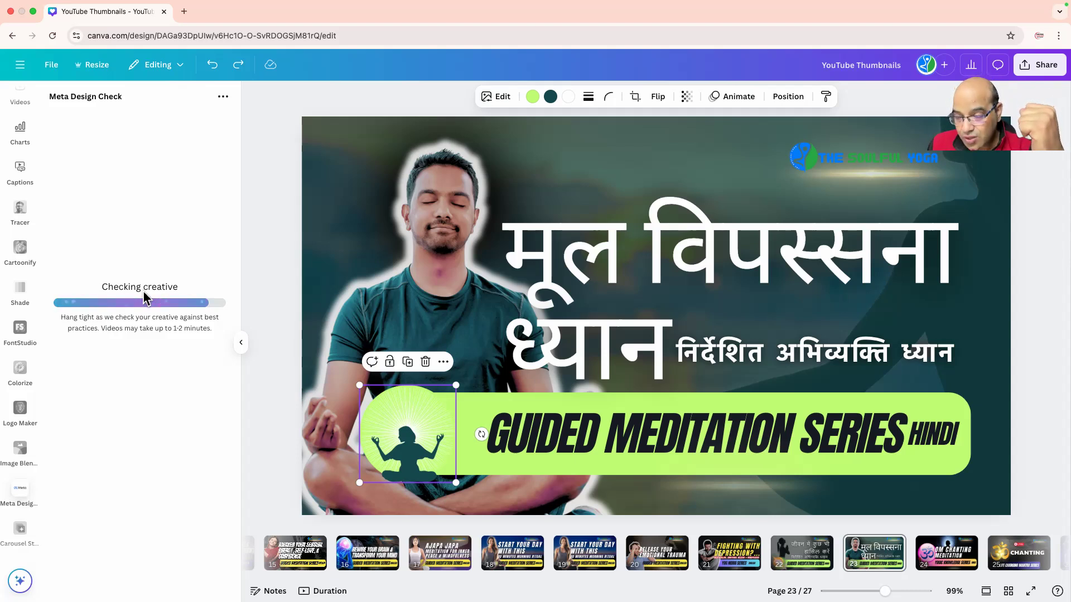
# Open Carousel Studio, examine its Customize and Advanced options, and place the cursor in the topic field
pyautogui.click(20, 530)
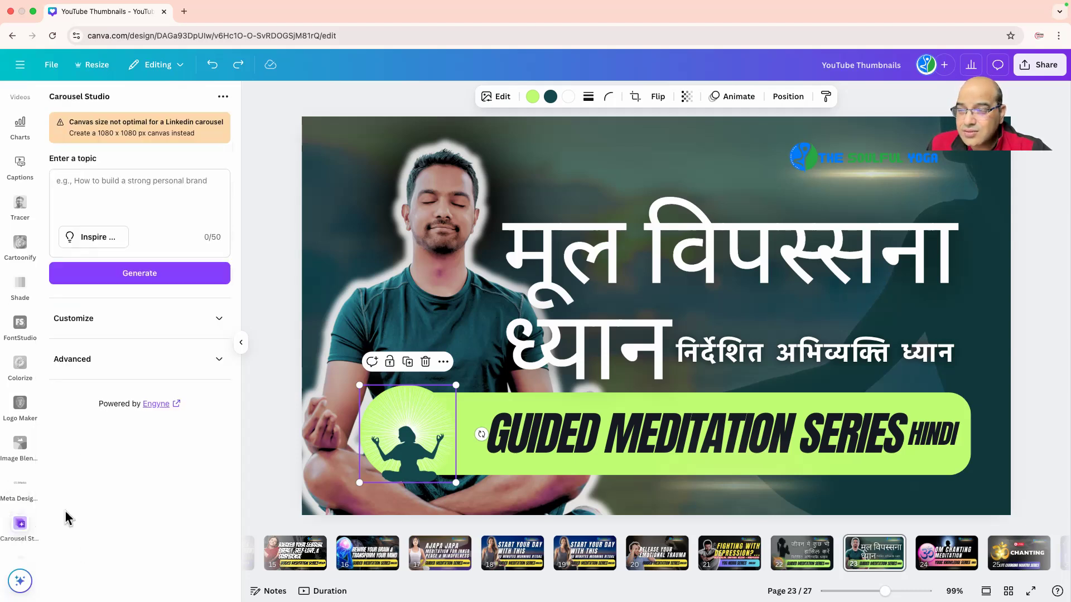
pyautogui.click(112, 321)
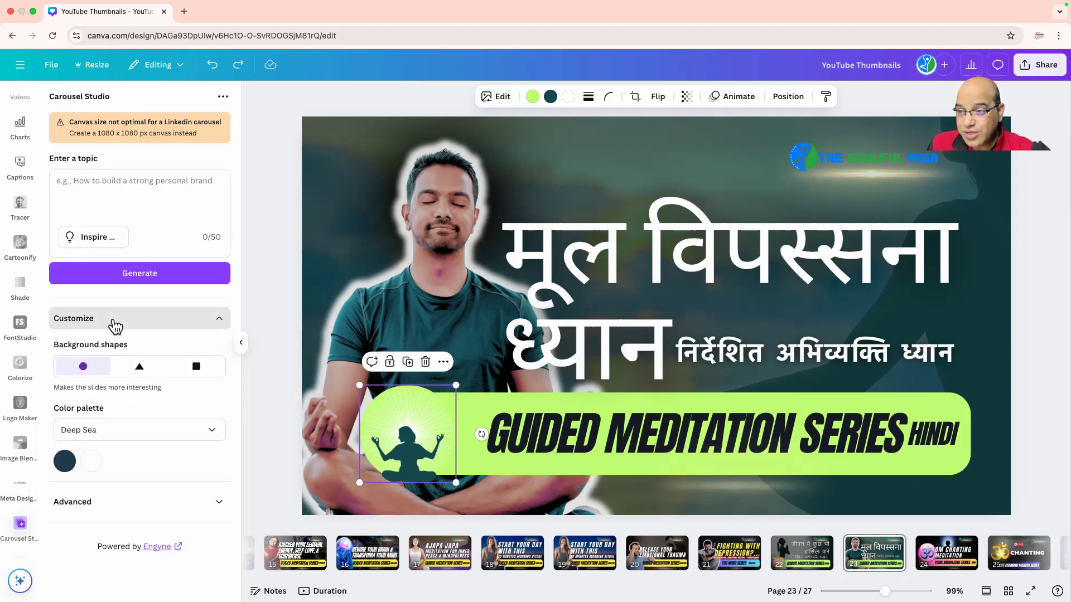
pyautogui.click(97, 457)
pyautogui.click(111, 500)
pyautogui.click(116, 500)
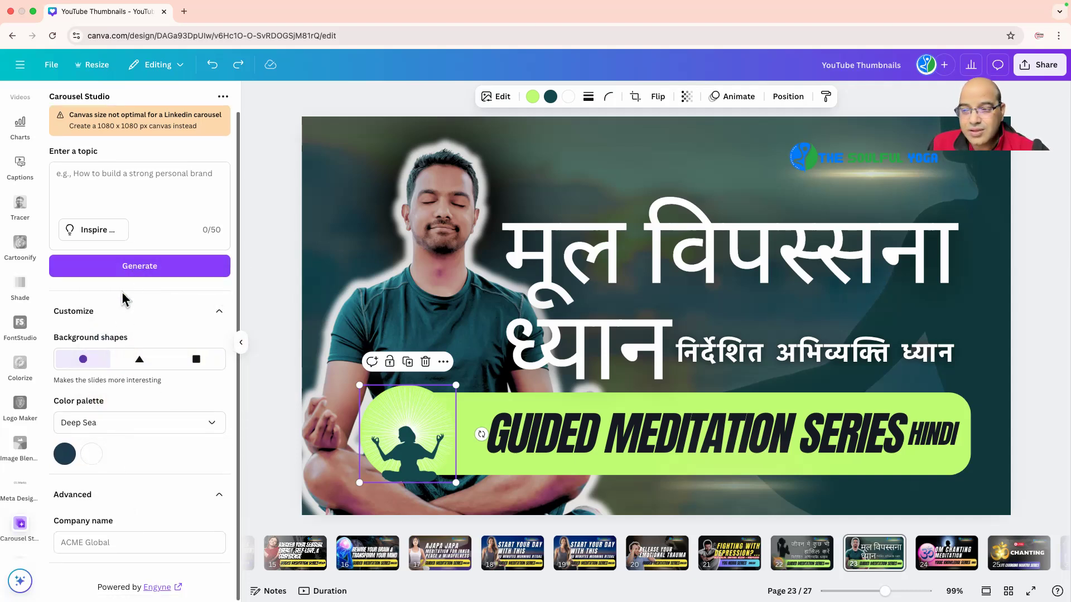
pyautogui.scroll(1, 119, 287)
pyautogui.click(112, 207)
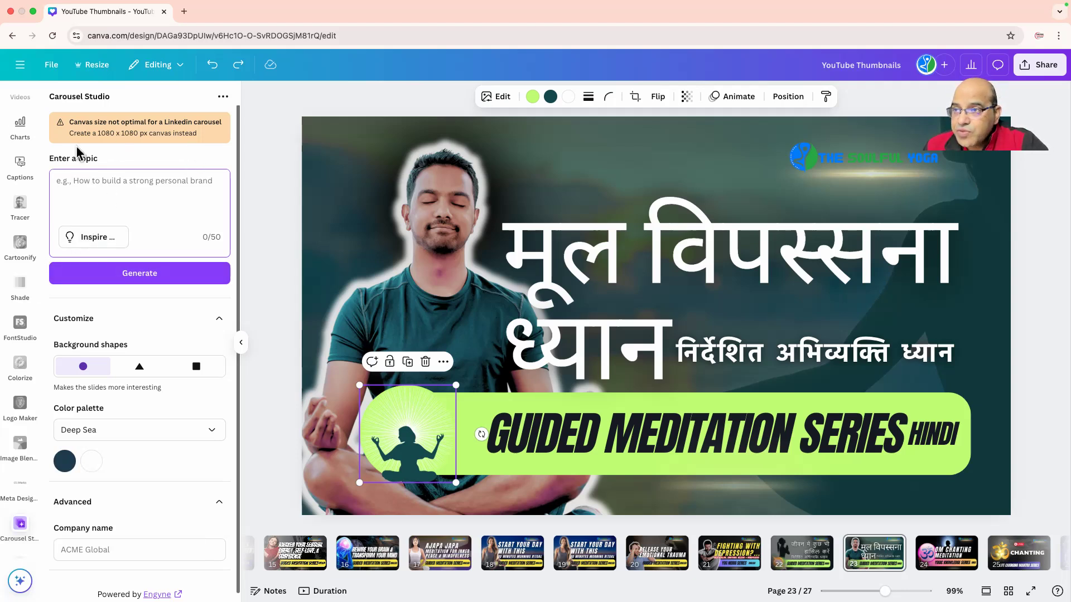
# Look through the remaining pinned app shortcuts and return to the Apps entry
pyautogui.scroll(-2, 22, 485)
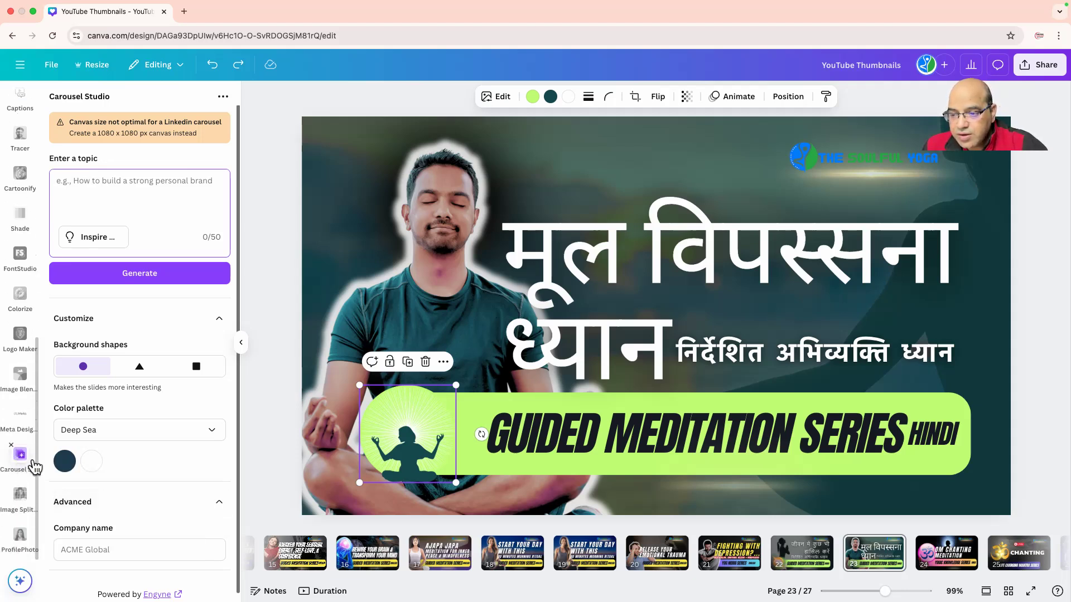
pyautogui.scroll(8, 25, 467)
pyautogui.scroll(-2, 22, 468)
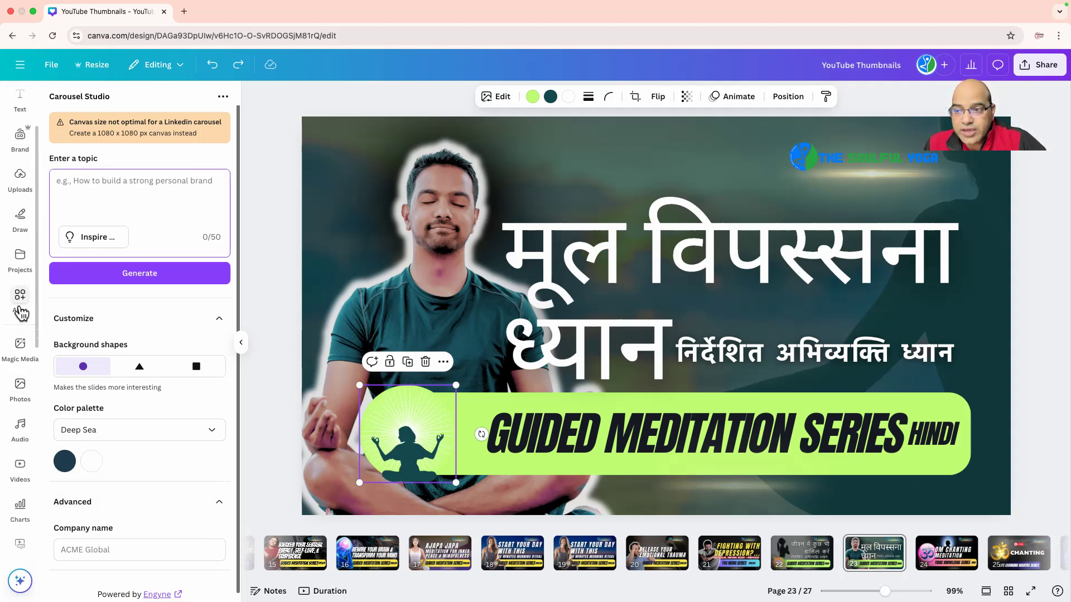